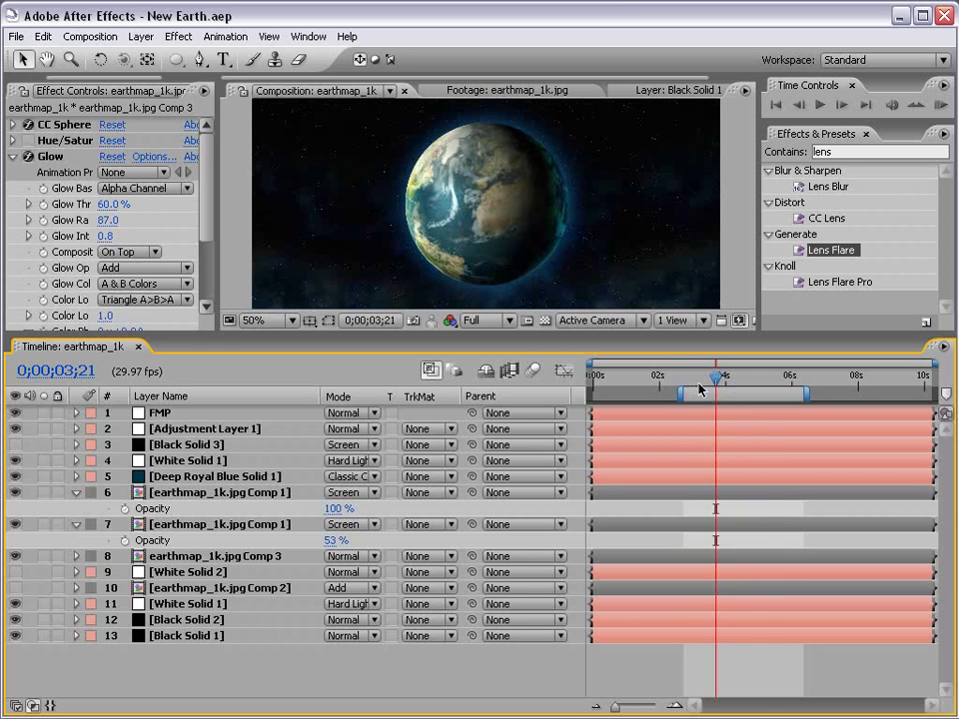
Examine the finished Earth composition near 0;00;03;20, viewing the planet both whole and enlarged.
mouse_move(699, 383)
left_mouse_down()
mouse_move(753, 379)
mouse_move(715, 388)
left_mouse_up()
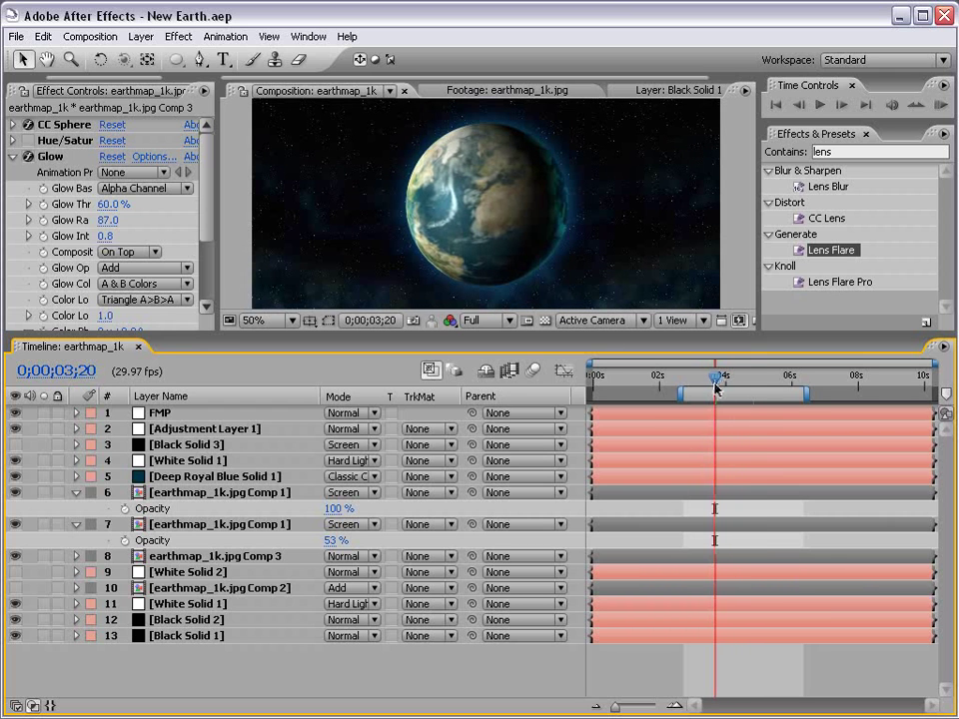
left_click_drag(559, 331, 559, 442)
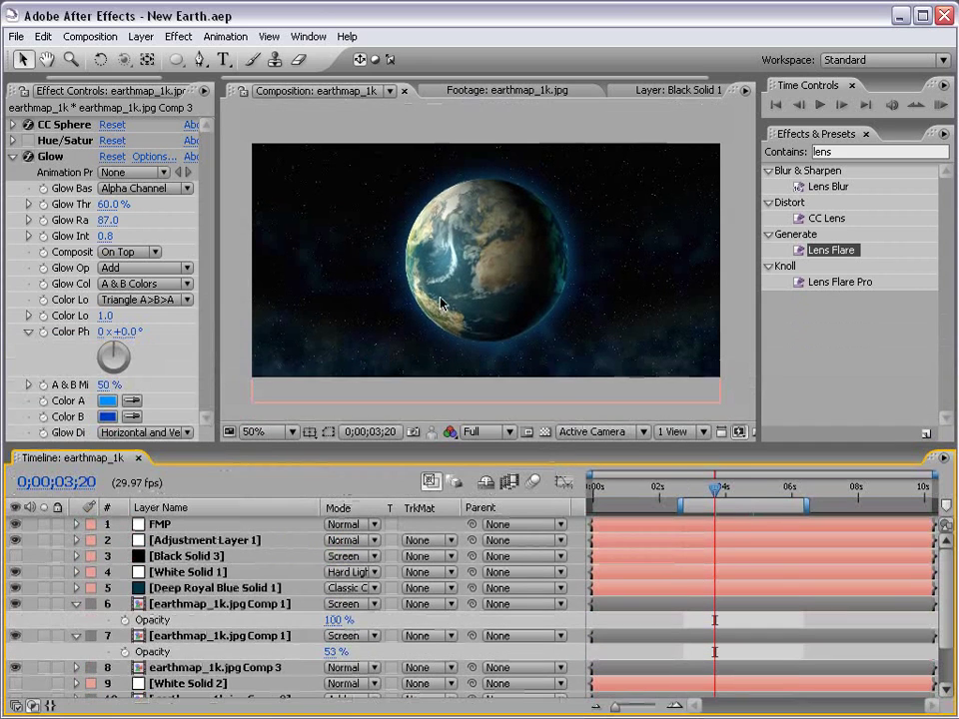
scroll(440, 304, "up", 2)
key("KP_8")
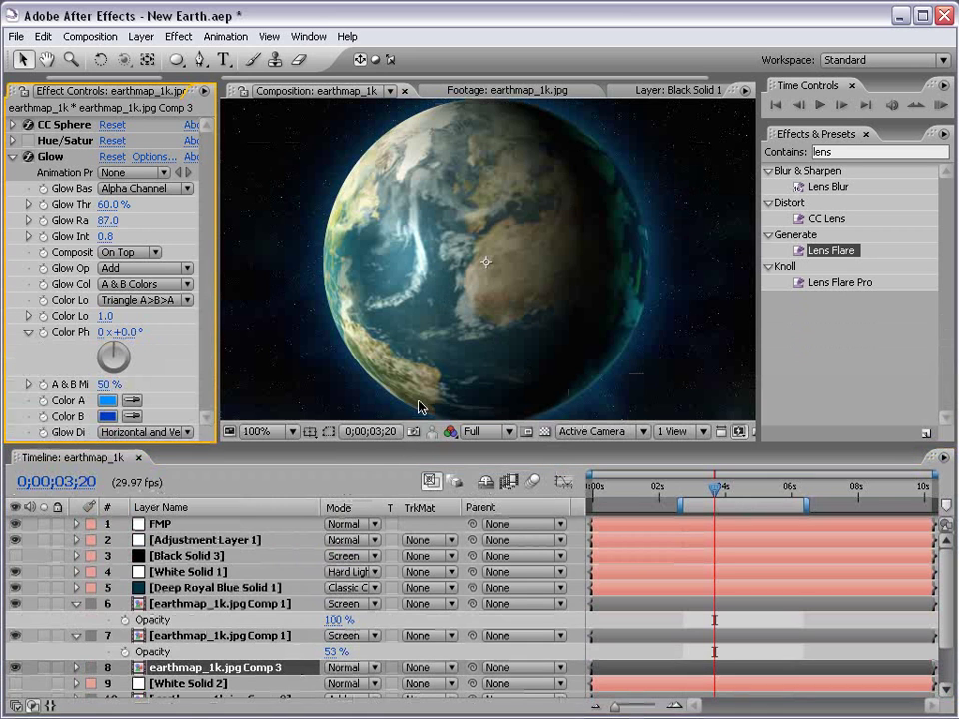
scroll(367, 375, "down", 2)
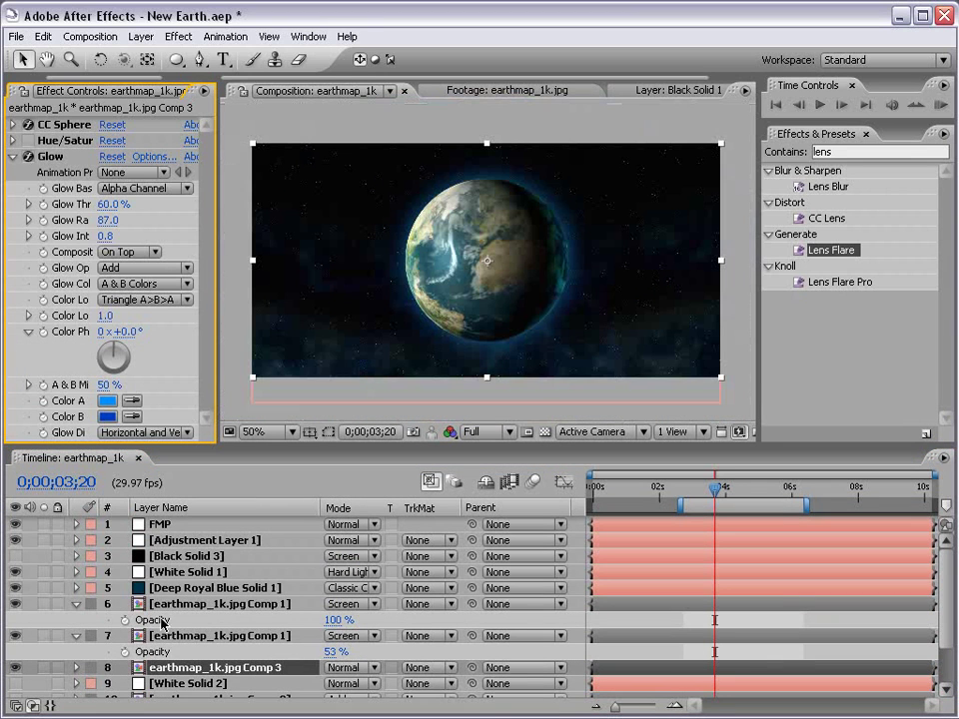
Turn the globe in the CC Sphere effect by setting its X rotation to +54.0° and its Y rotation to +55.9°.
left_click(12, 124)
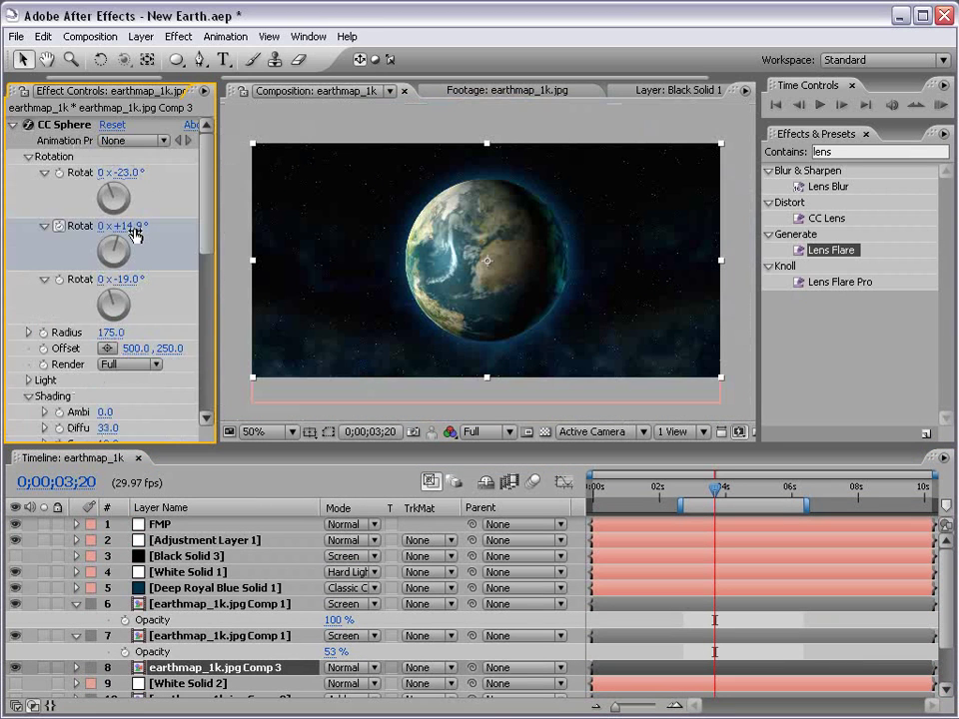
left_click_drag(157, 226, 175, 225)
left_click_drag(120, 172, 190, 160)
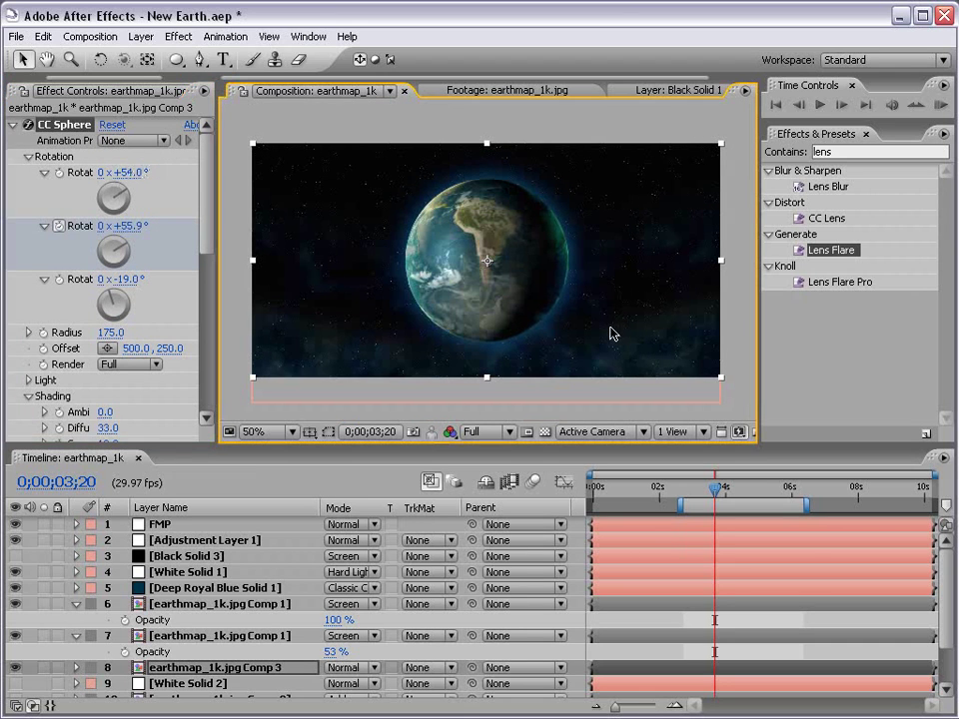
Compare the Earth with the Black Solid 3 lens flare and the Hue/Saturation effect switched on and off, viewing the scene at 0;00;05;09.
left_click(15, 555)
scroll(130, 460, "down", 1)
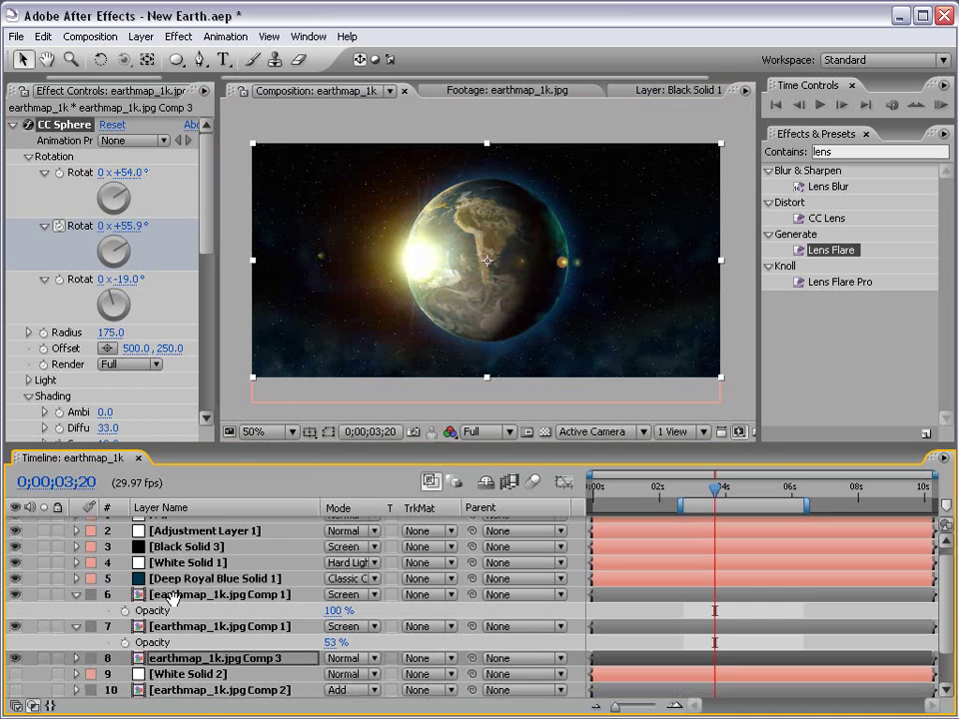
left_click(13, 124)
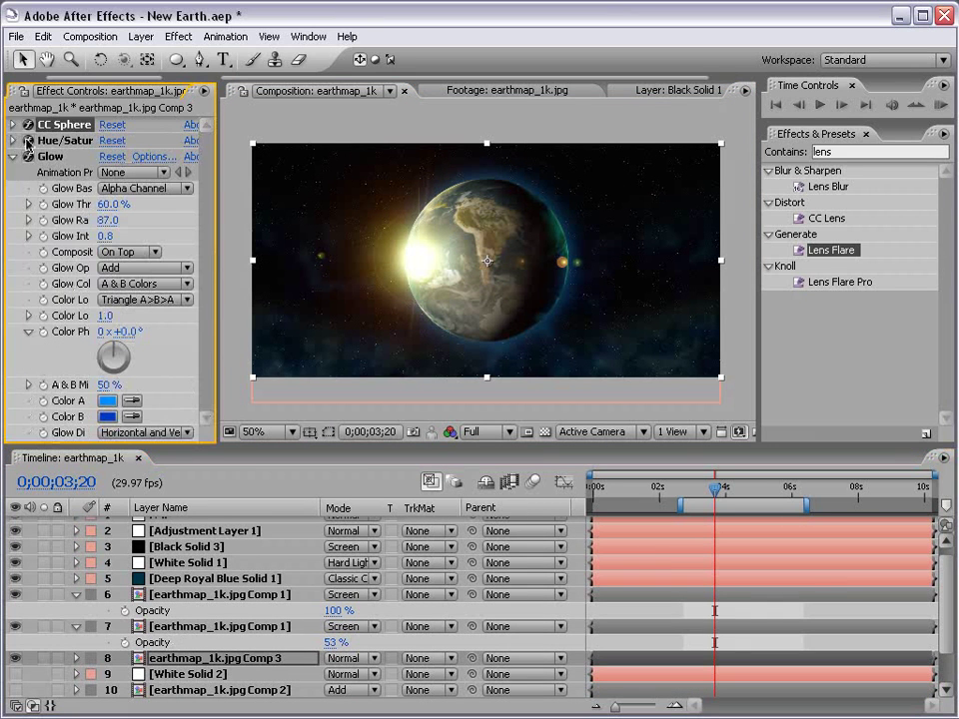
left_click_drag(717, 500, 767, 494)
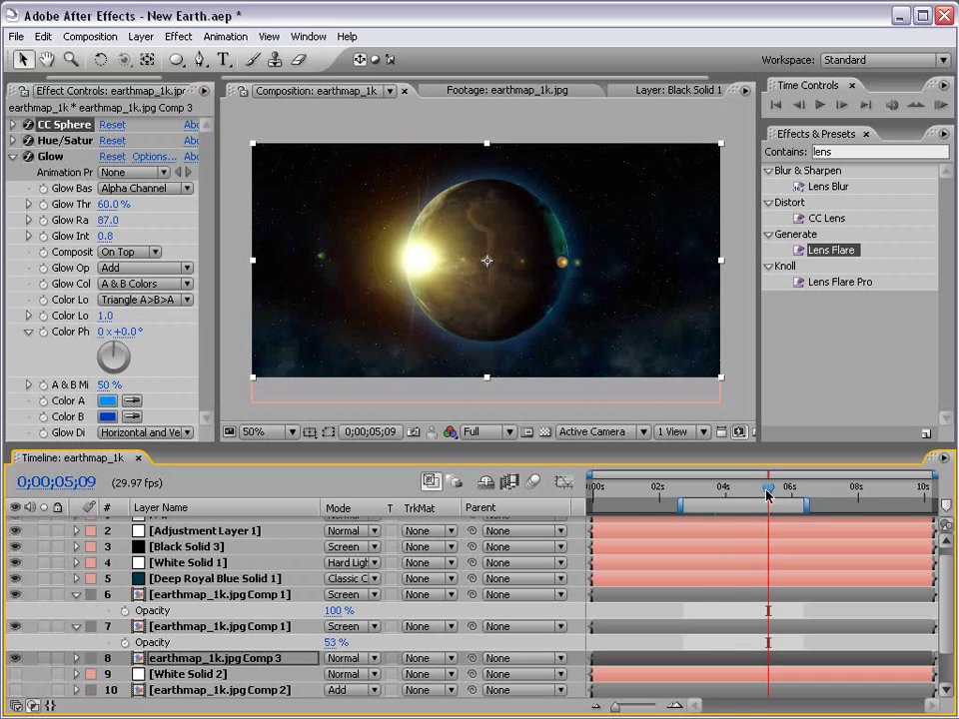
left_click(28, 140)
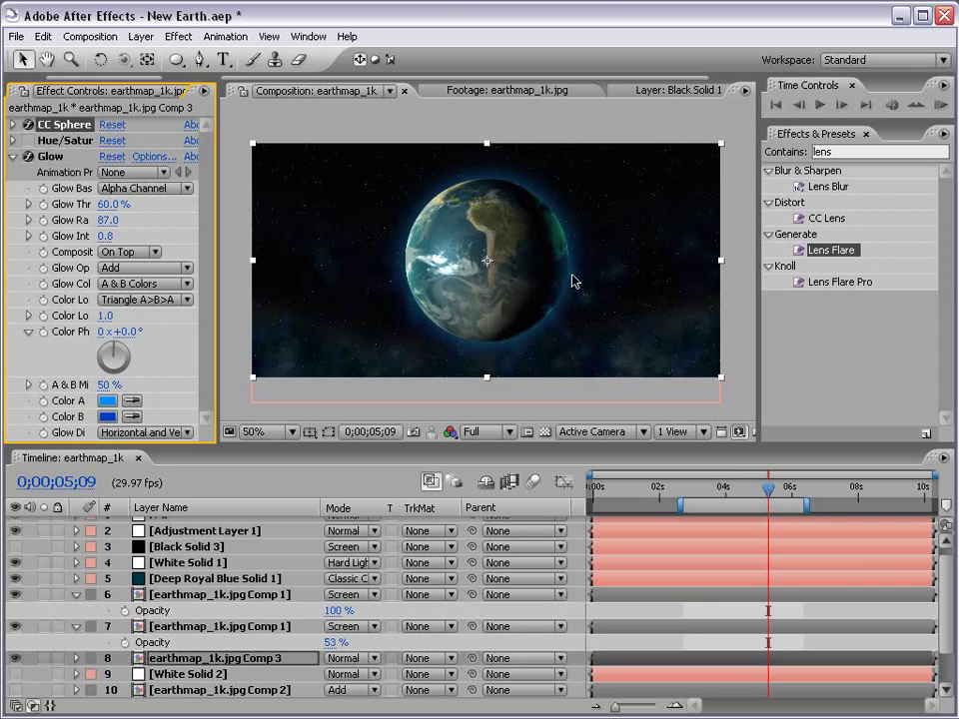
left_click_drag(709, 487, 766, 487)
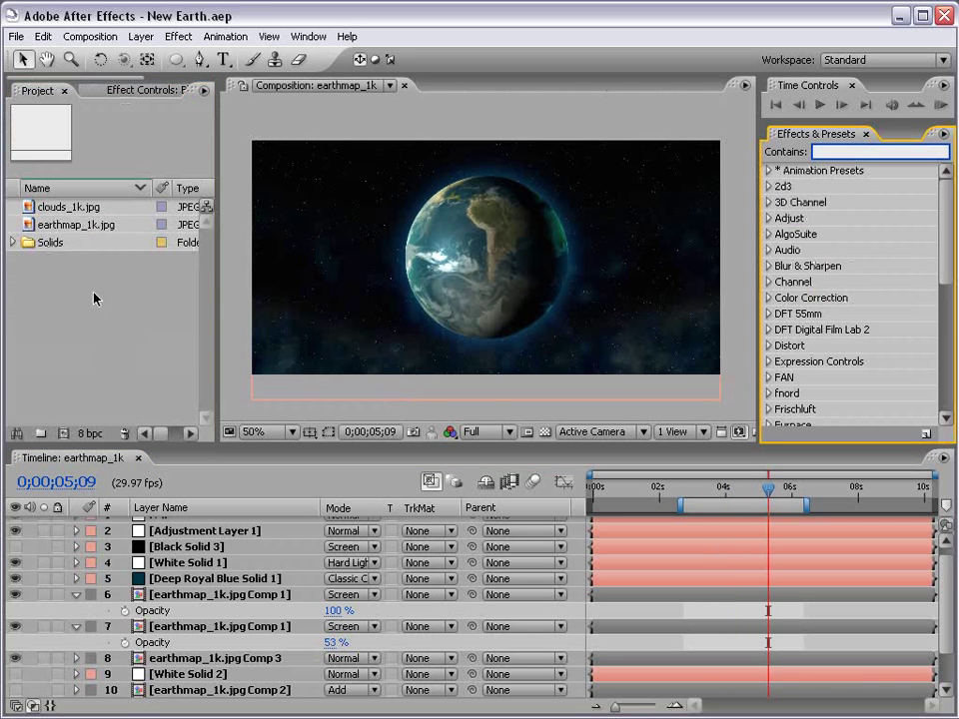
View the source images clouds_1k.jpg and earthmap_1k.jpg, enlarging the earth map to inspect it.
left_click(46, 220)
double_click(29, 209)
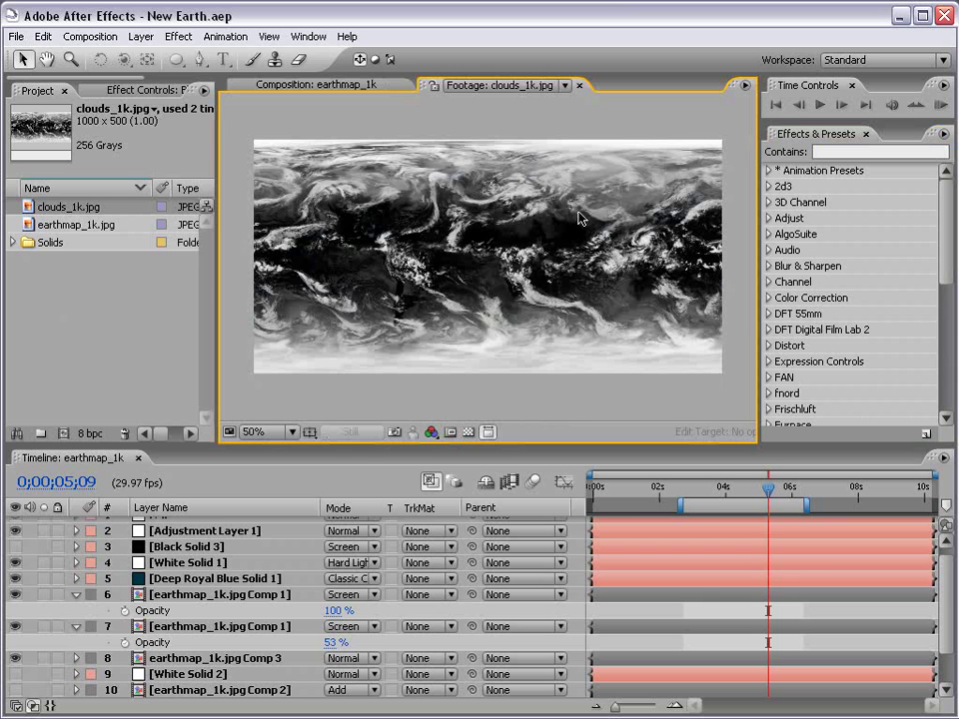
double_click(40, 224)
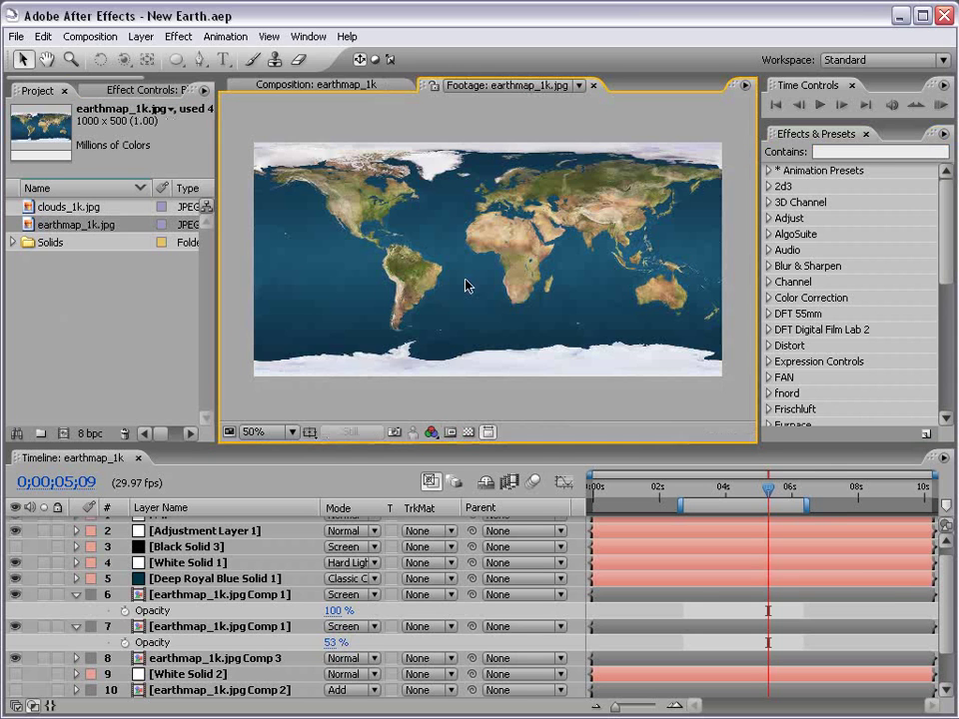
key("grave")
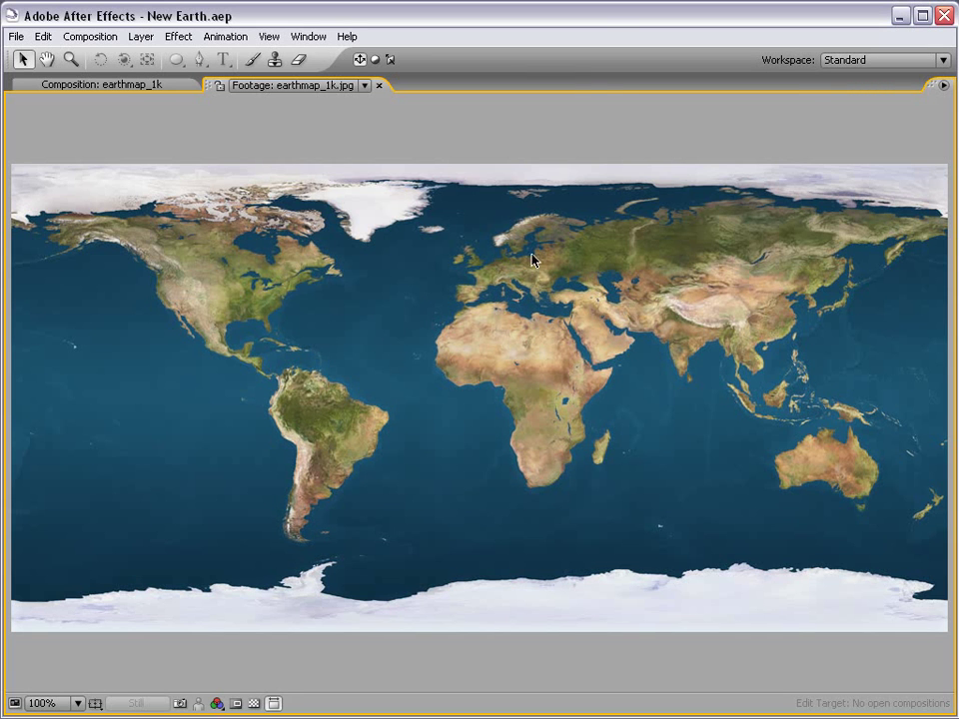
key("grave")
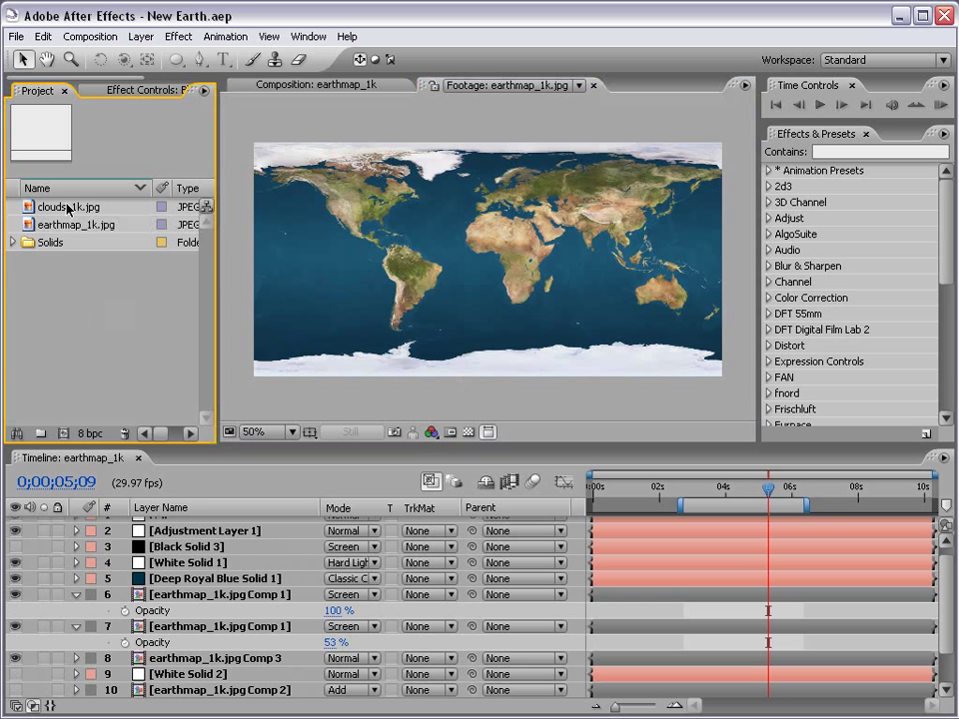
Create a new composition from earthmap_1k.jpg and review its composition settings.
left_click_drag(70, 224, 63, 434)
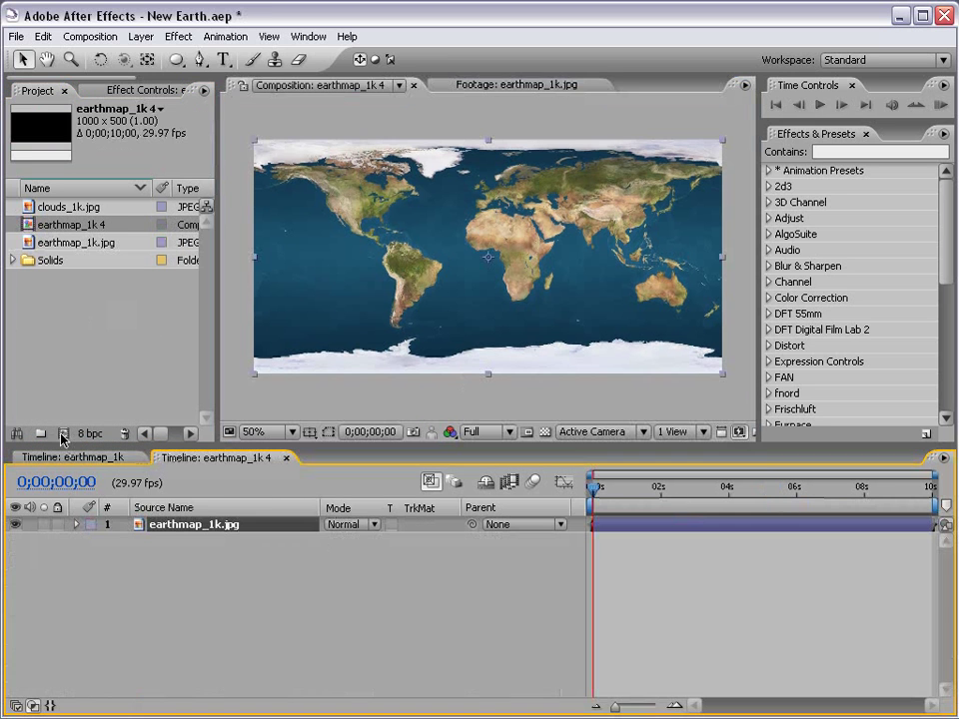
left_click(91, 37)
left_click(130, 79)
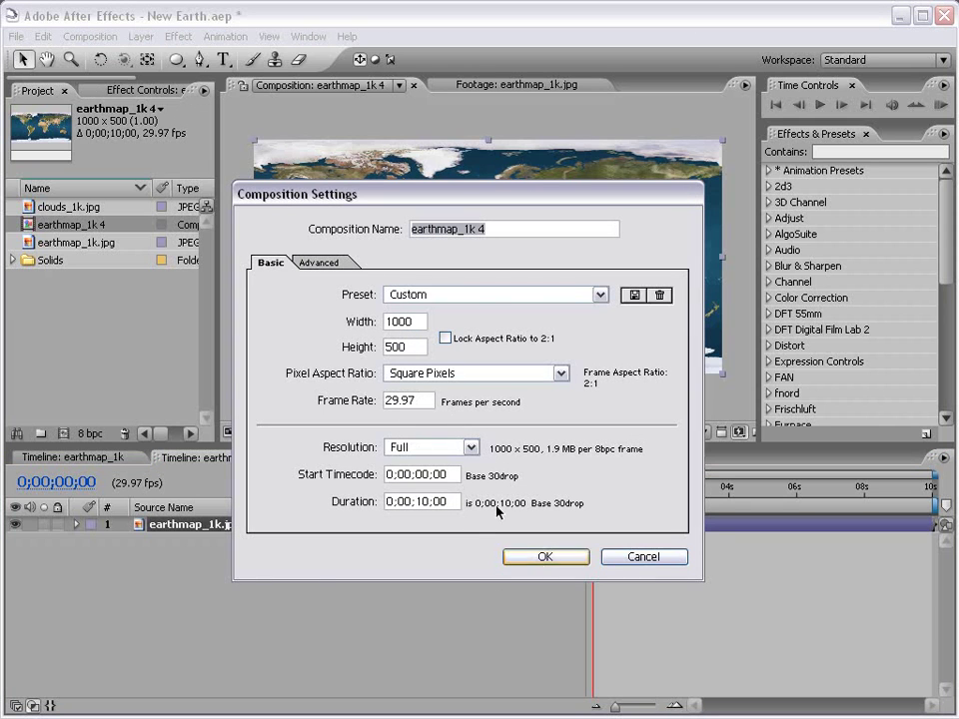
left_click(544, 557)
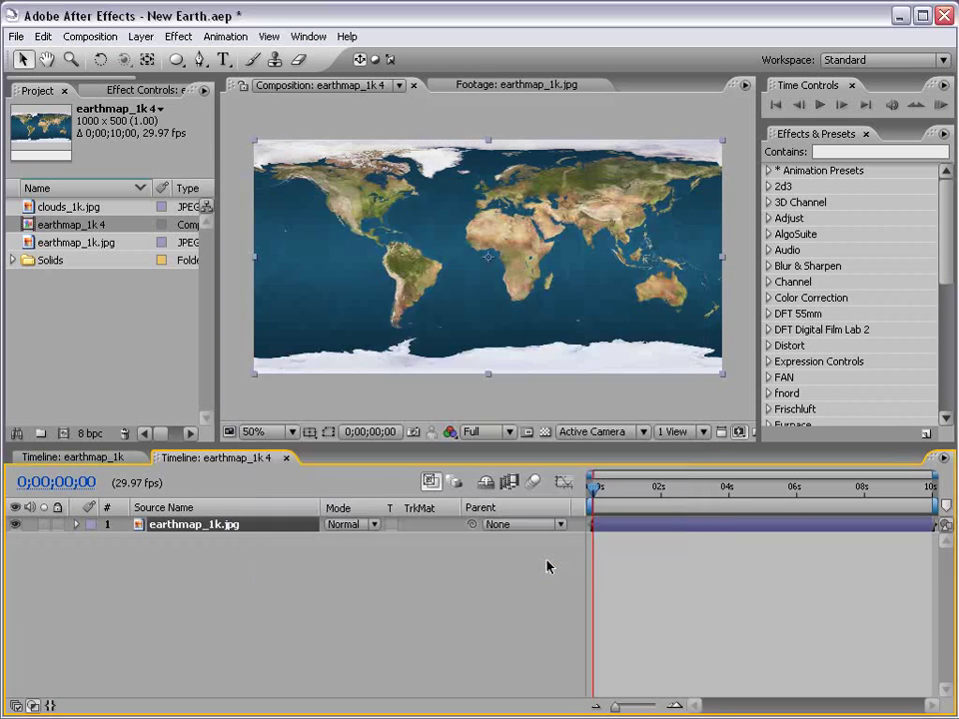
Find the CC Sphere effect and apply it to the earthmap_1k.jpg layer.
left_click(816, 152)
left_click(844, 152)
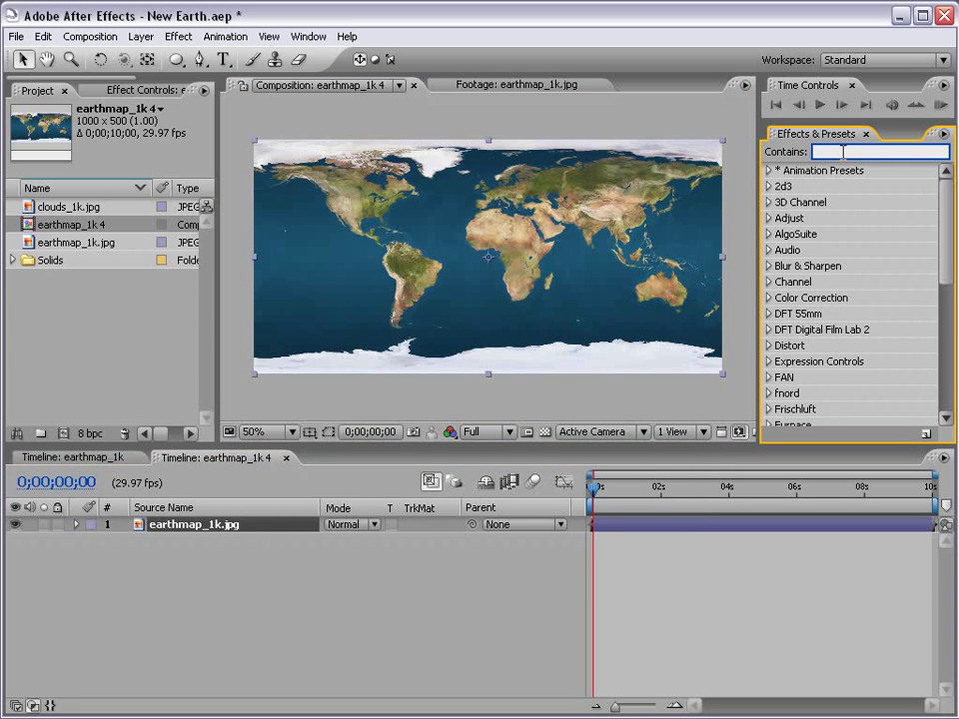
type("cc")
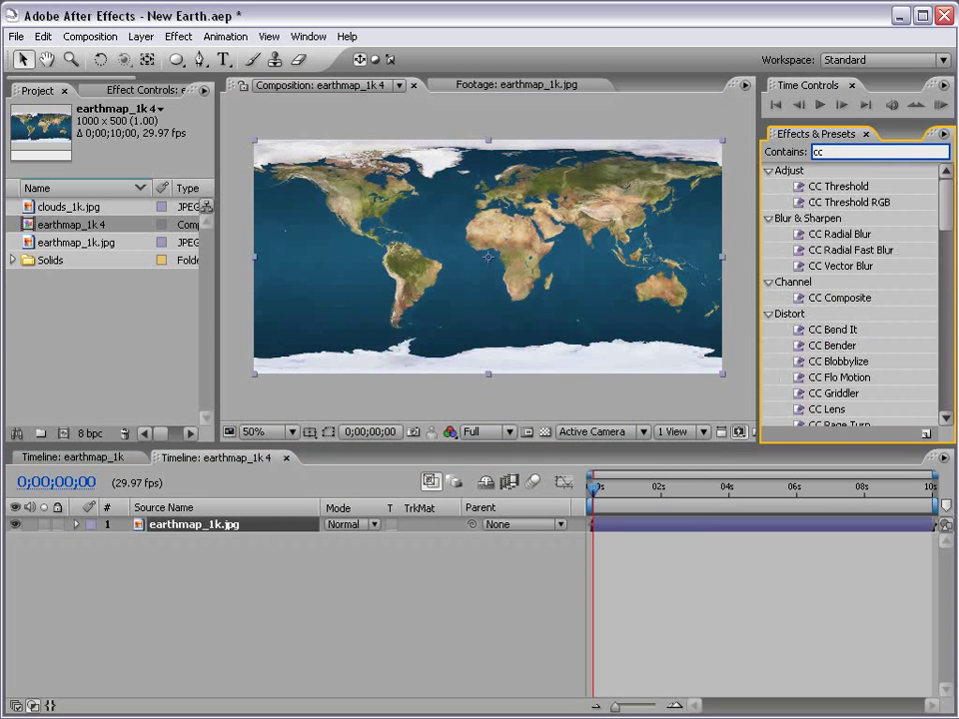
type(" spher")
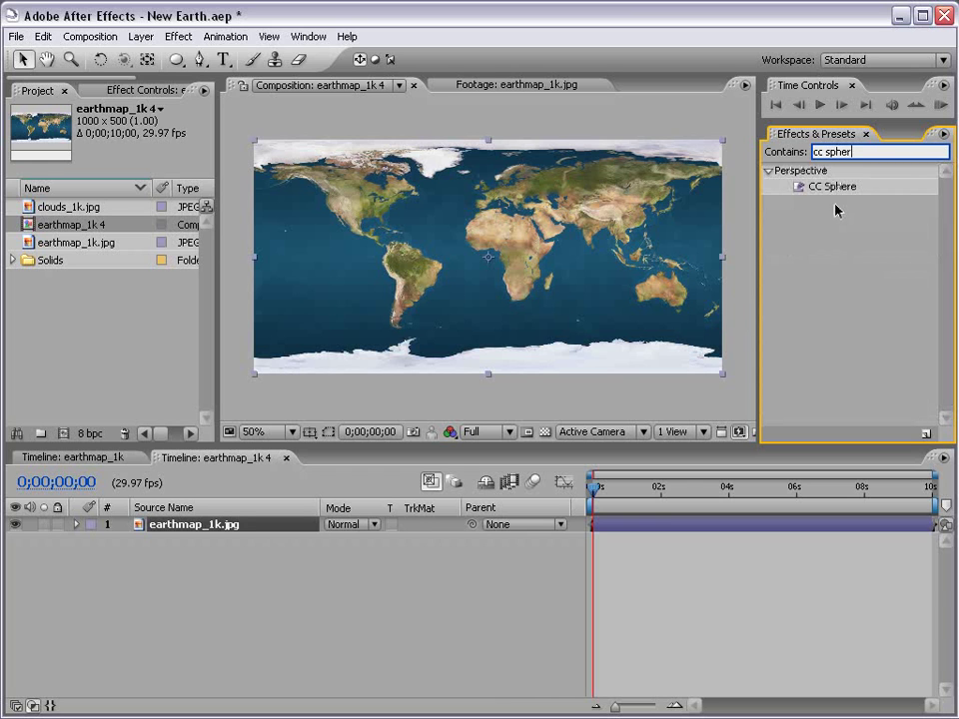
left_click_drag(828, 189, 440, 278)
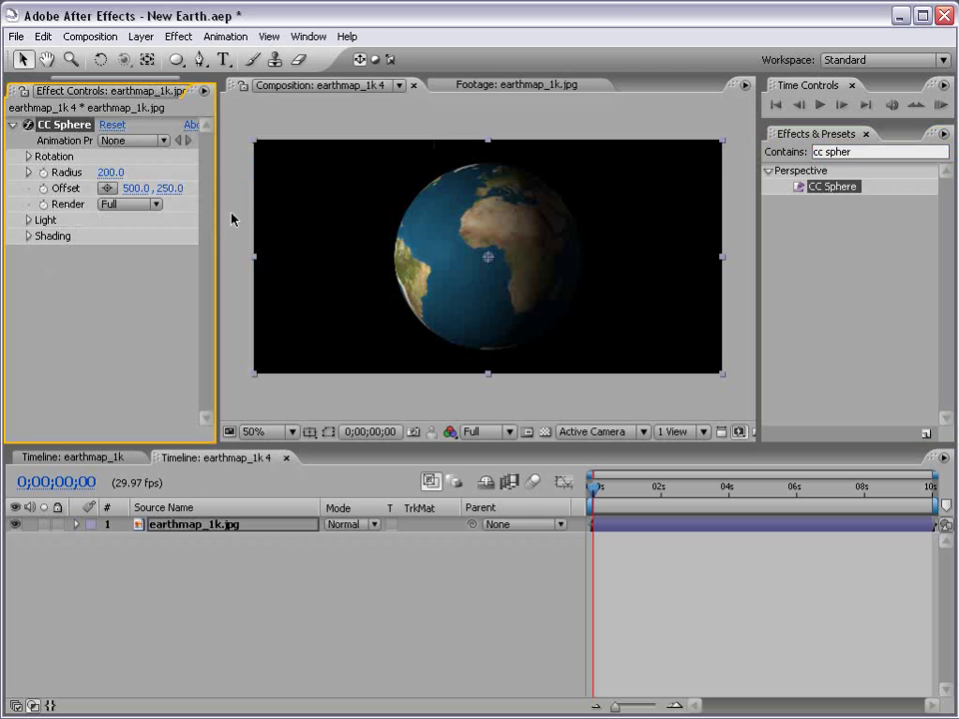
Try rotating the globe with the X and Y rotation values of CC Sphere, and undo both changes.
left_click_drag(219, 254, 256, 254)
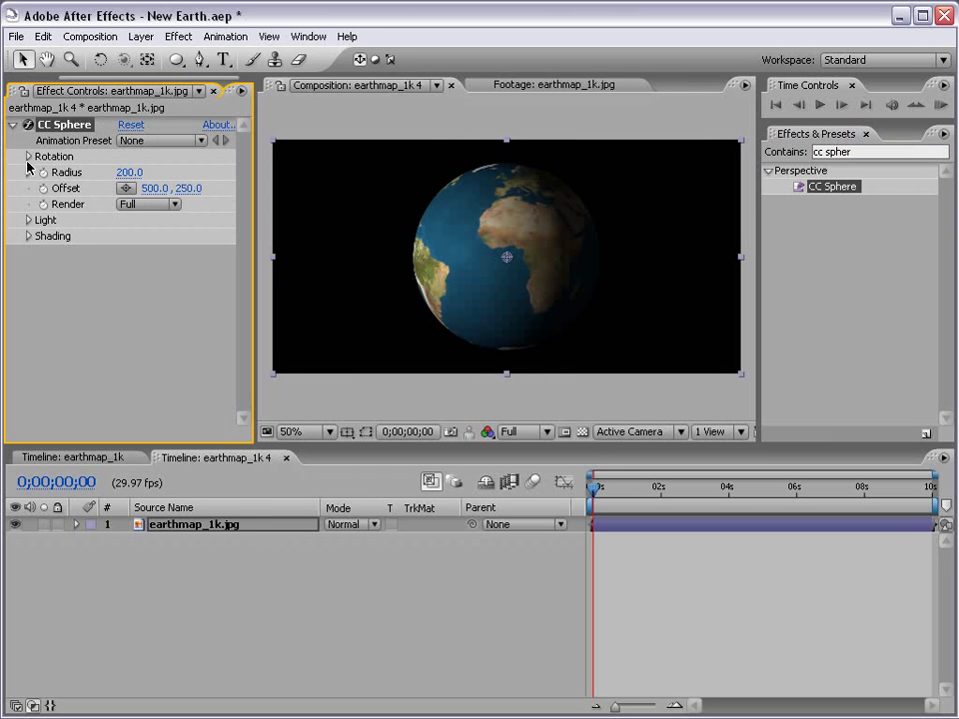
left_click(28, 157)
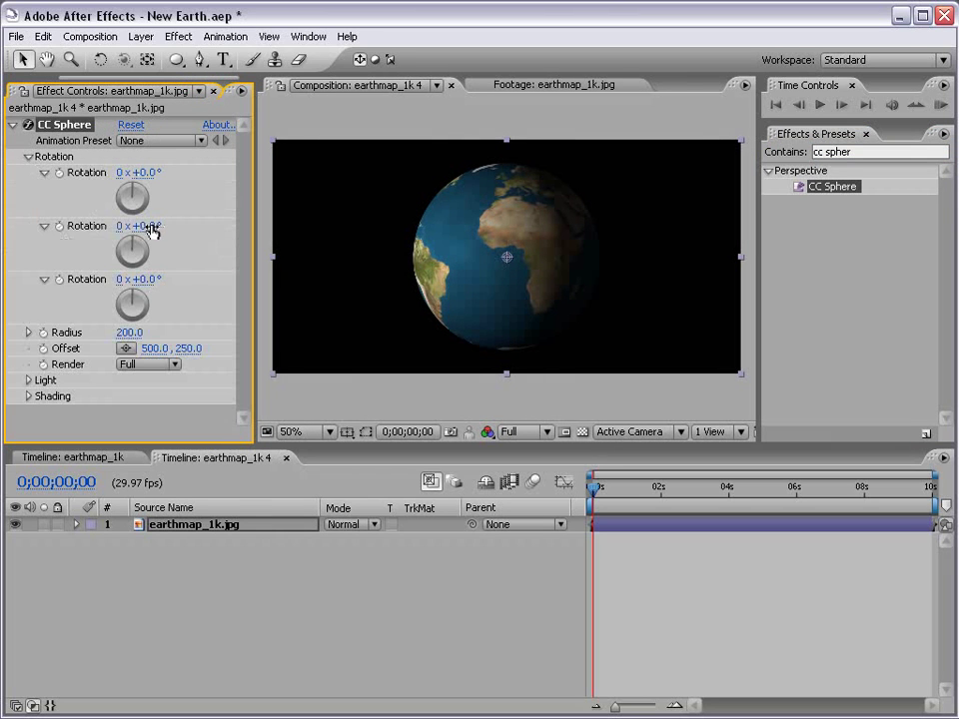
mouse_move(150, 225)
left_mouse_down()
mouse_move(197, 223)
mouse_move(147, 227)
left_mouse_up()
left_click_drag(150, 173, 167, 175)
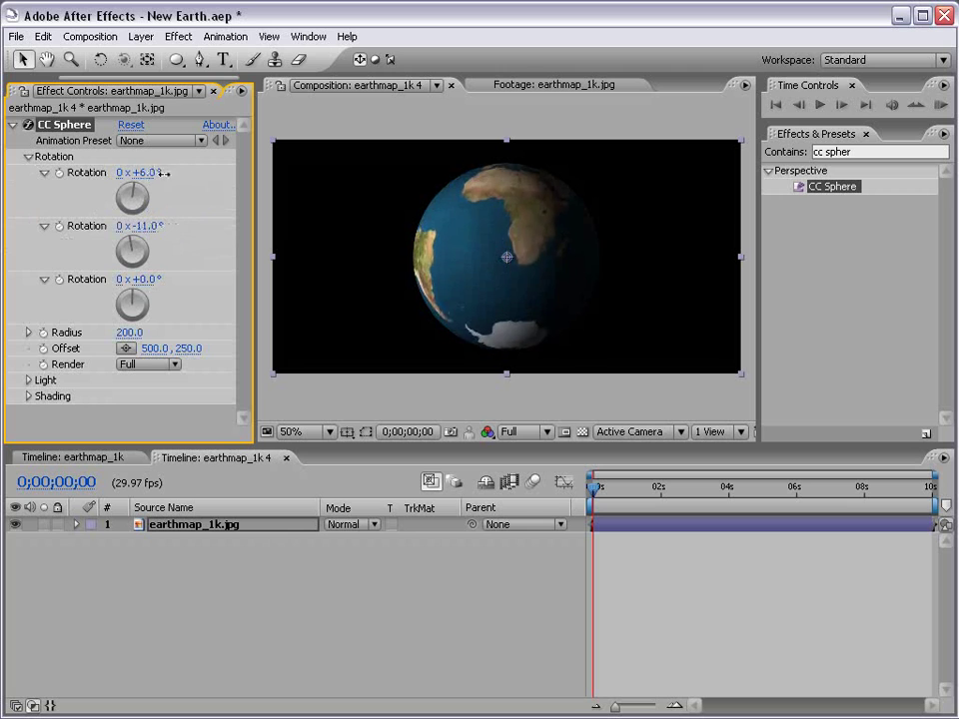
key("ctrl+z")
key("ctrl+z")
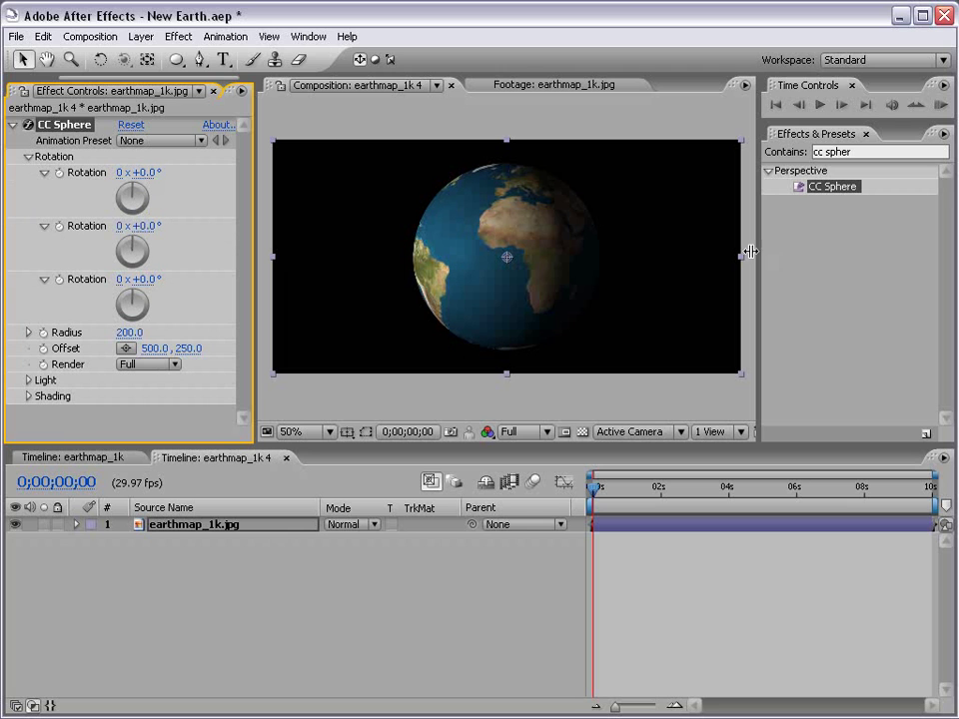
Add a new white solid at composition size, 1000 × 500 pixels, above the earth map layer.
left_click(634, 567)
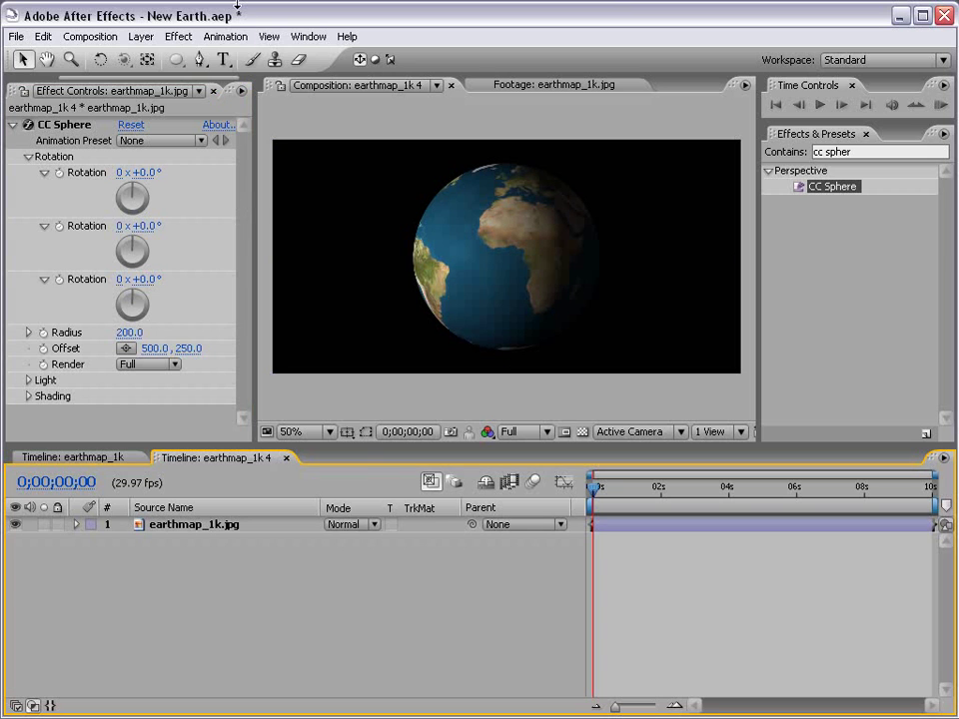
left_click(141, 36)
mouse_move(151, 57)
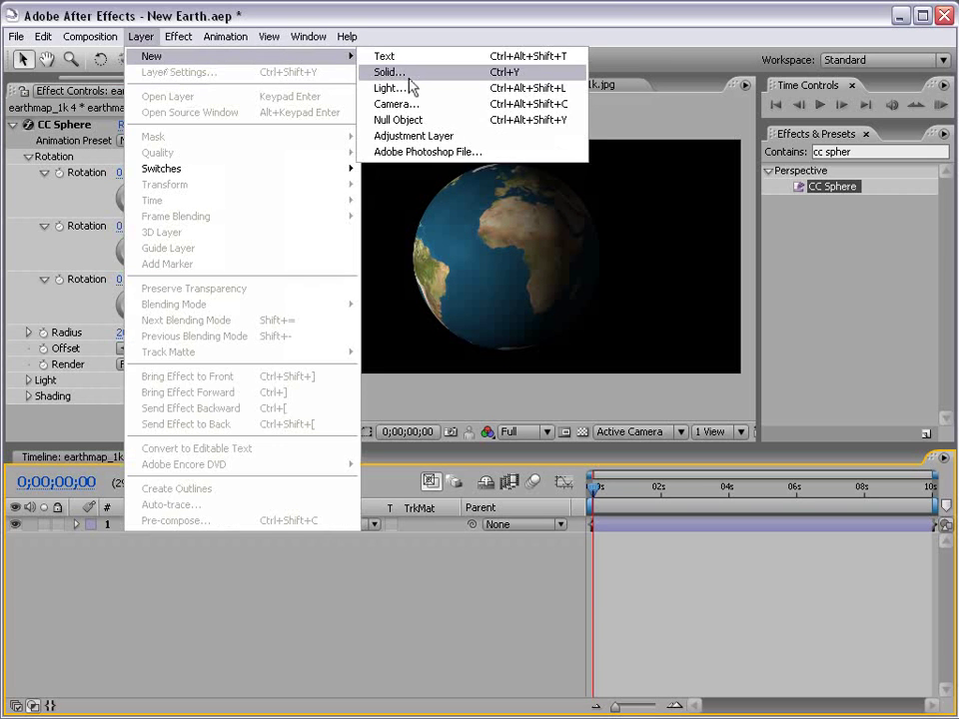
left_click(407, 76)
left_click(479, 509)
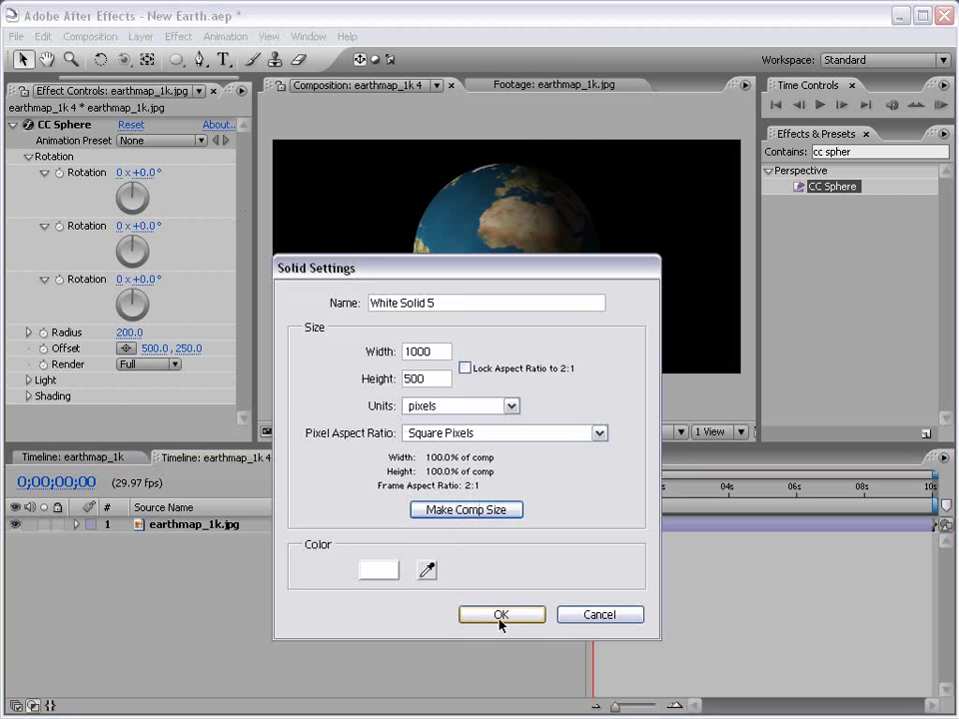
left_click(500, 615)
Apply the Fractal Noise effect to the new white solid.
left_click(178, 36)
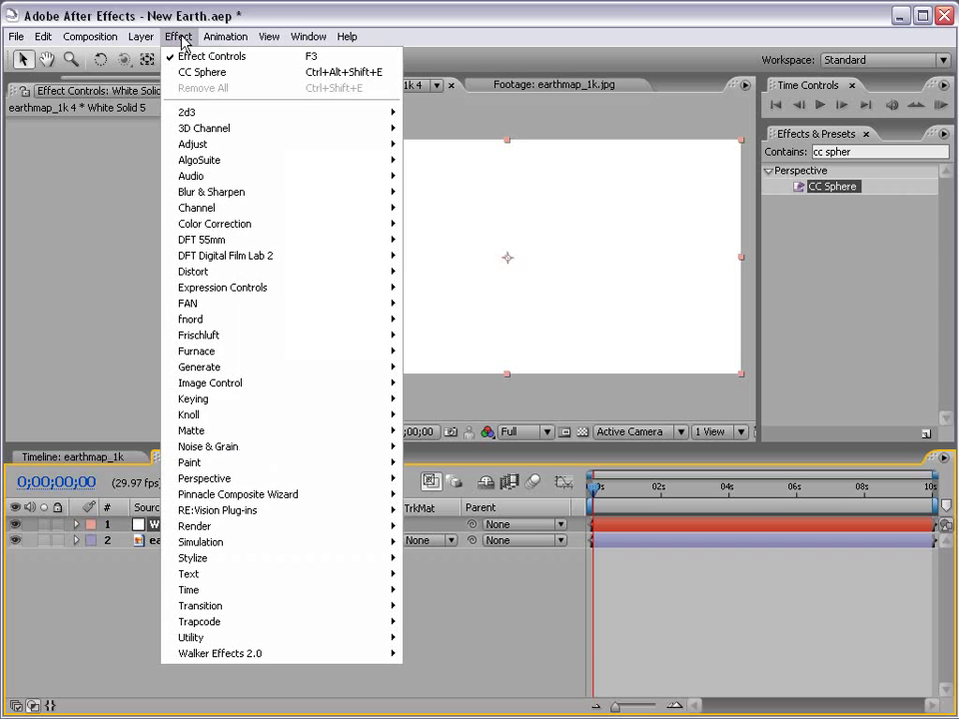
mouse_move(221, 447)
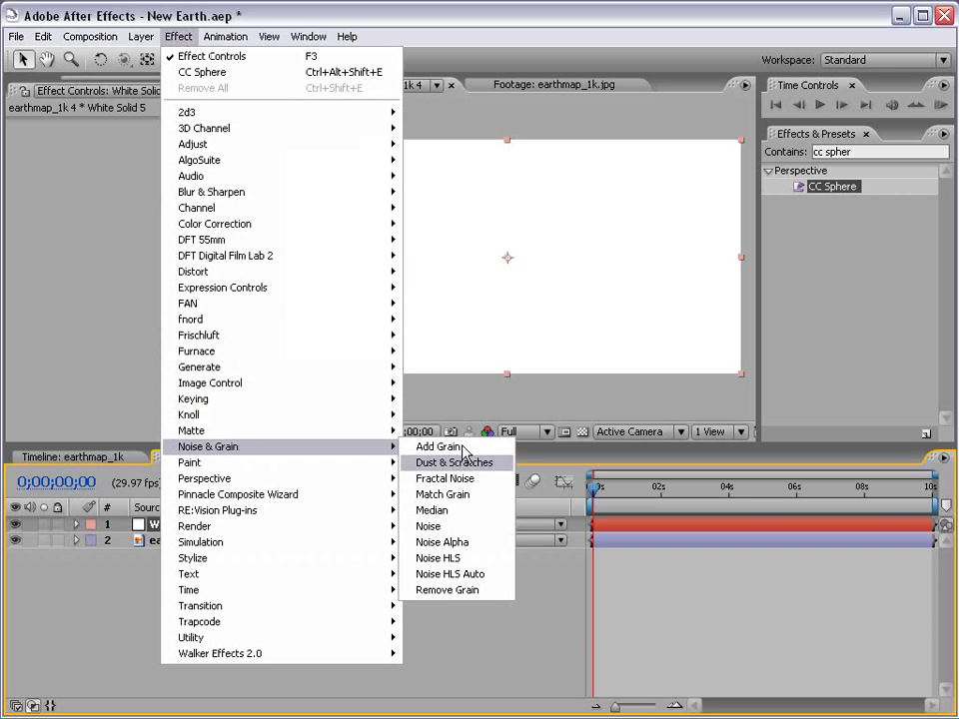
left_click(502, 480)
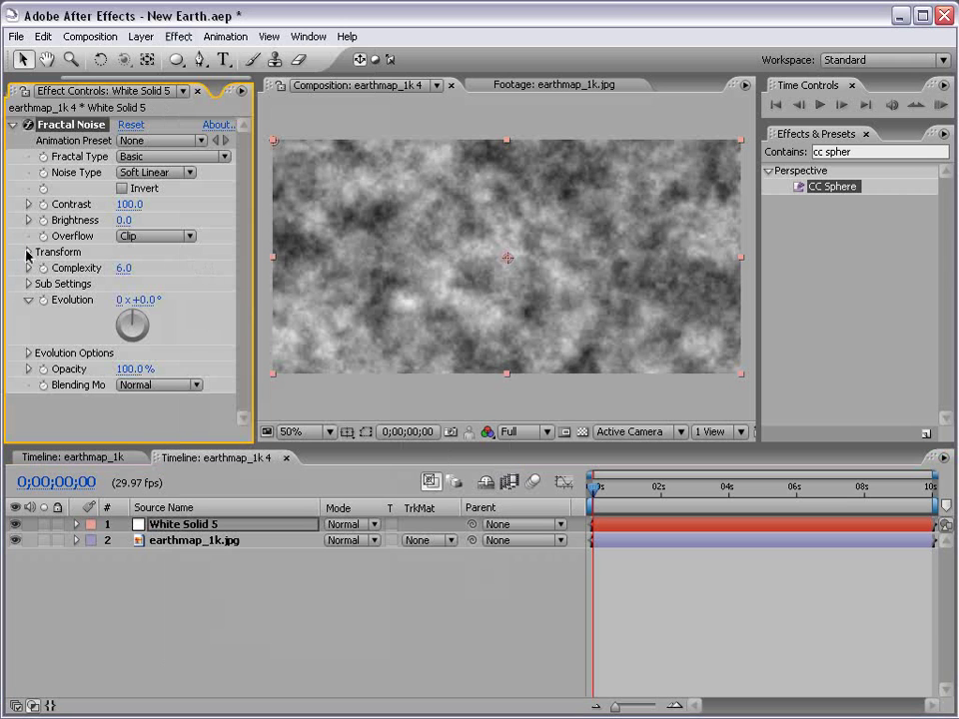
Set the Fractal Noise scale to 3.0 and raise its contrast to 238.0 for a fine grain.
left_click(27, 253)
left_click_drag(254, 279, 325, 280)
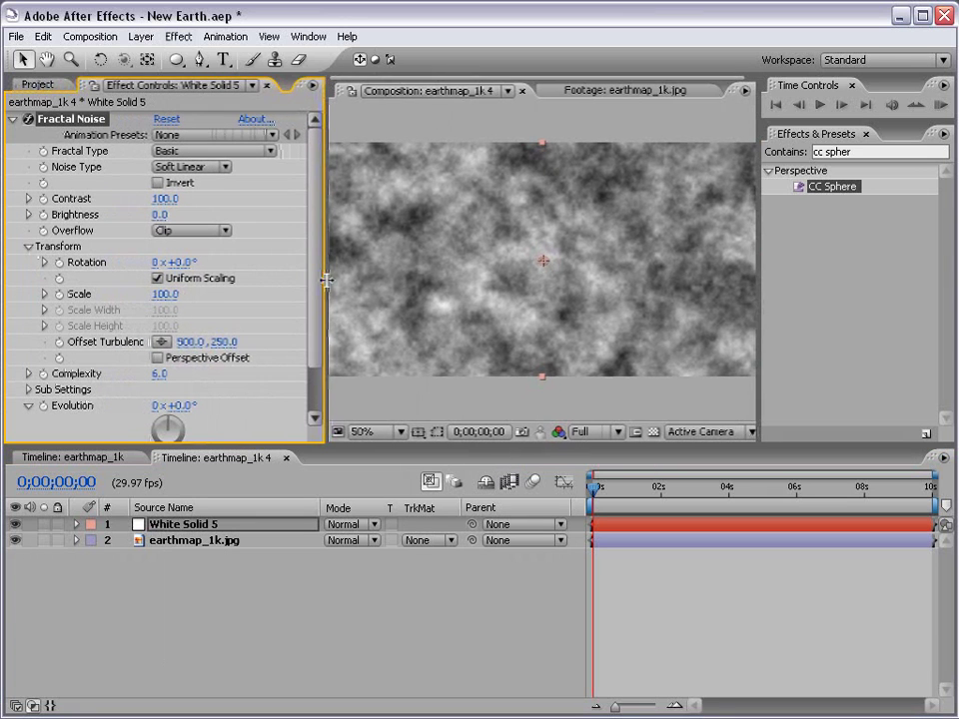
left_click(165, 294)
type("3")
key("Return")
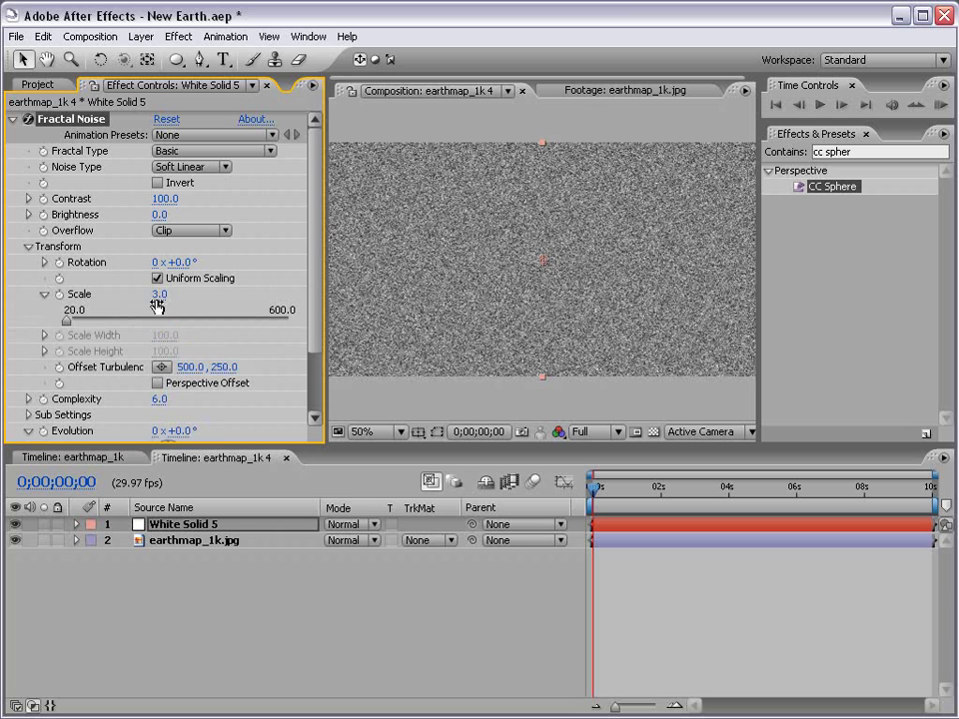
left_click_drag(165, 198, 295, 197)
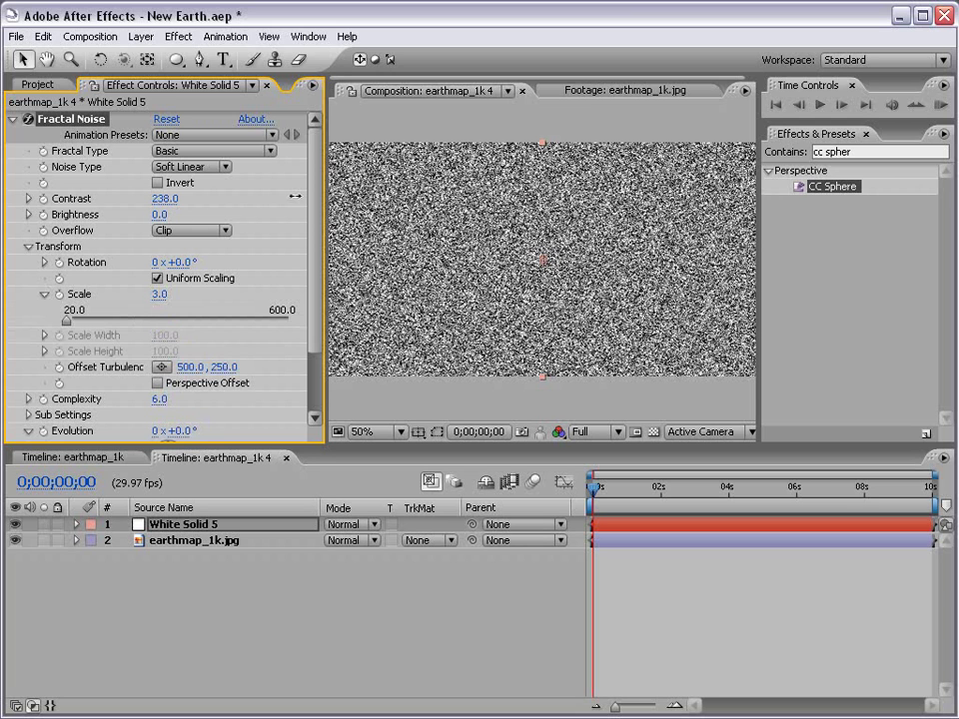
Set the star solid's Fractal Noise brightness to -171.0 and contrast to 397.0, leaving only sparse white specks on black.
left_click_drag(160, 214, 49, 218)
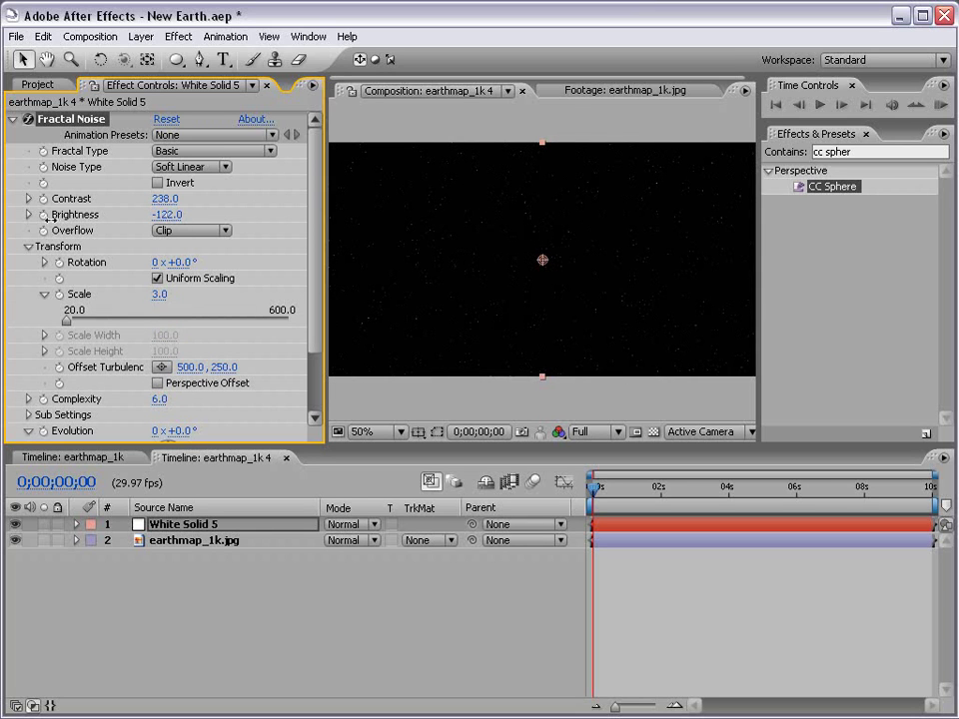
key("grave")
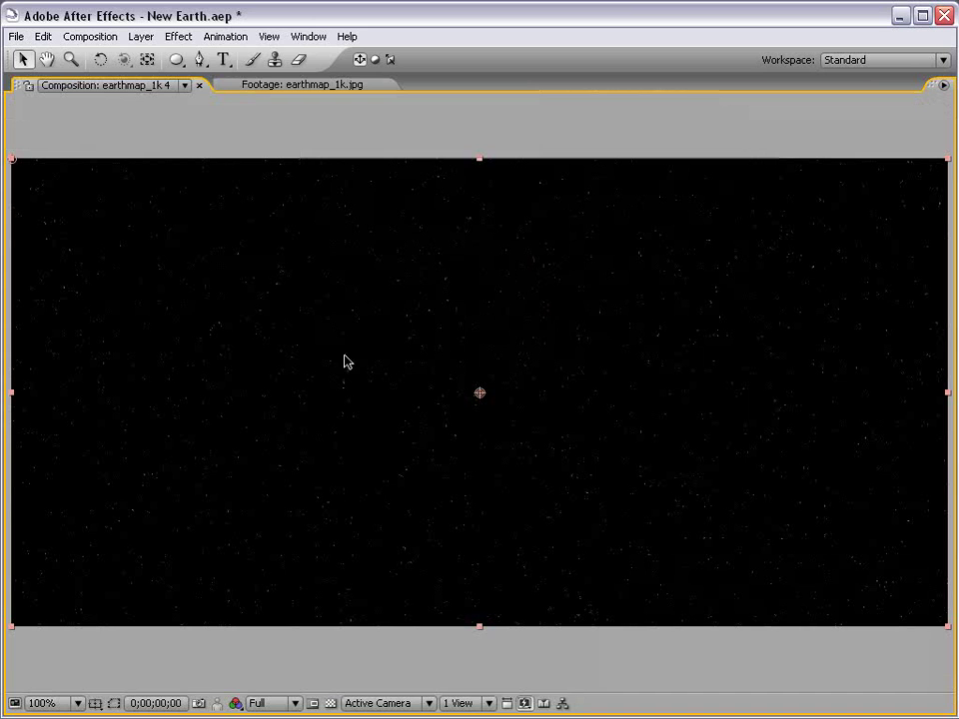
key("grave")
left_click_drag(165, 197, 109, 214)
key("grave")
key("grave")
Rename the star noise solid to Stars and move it below the earth map layer.
key("Return")
type("Stars")
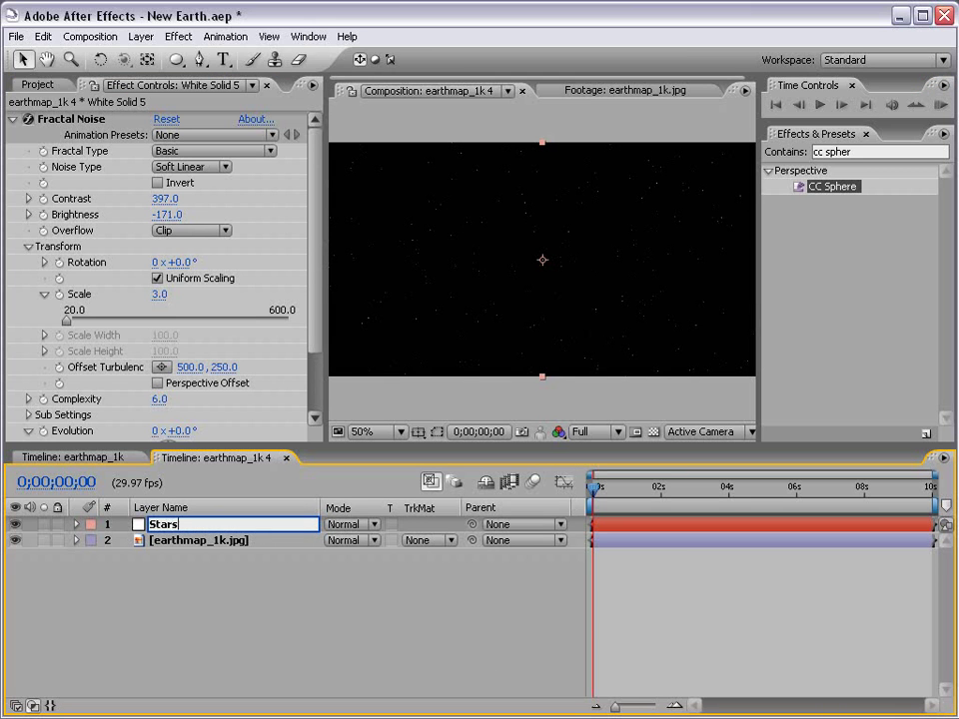
key("Return")
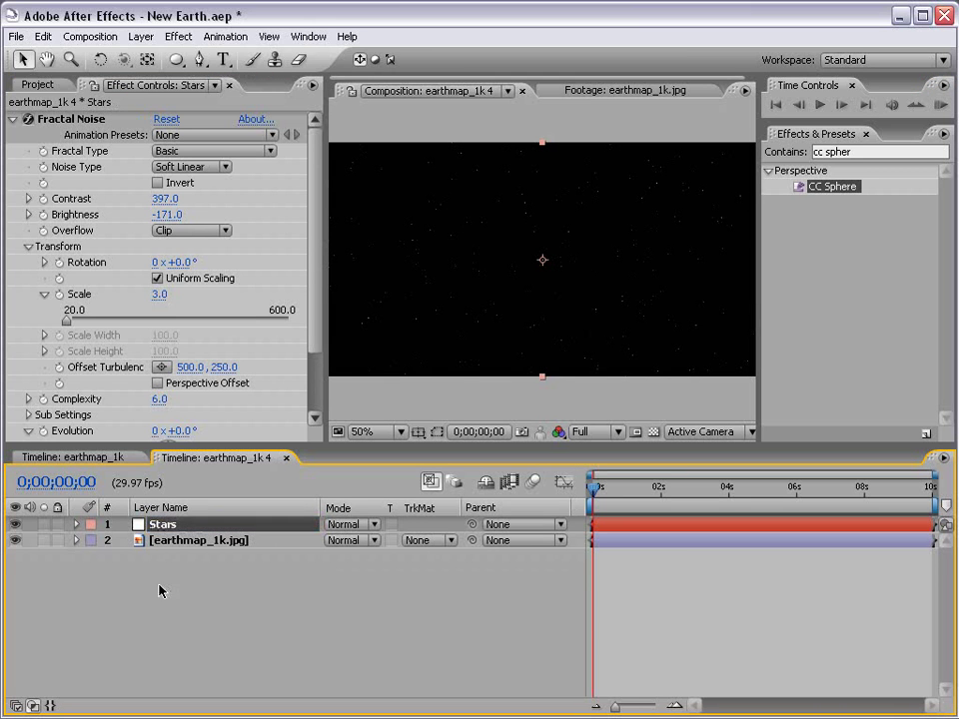
key("ctrl+bracketleft")
key("grave")
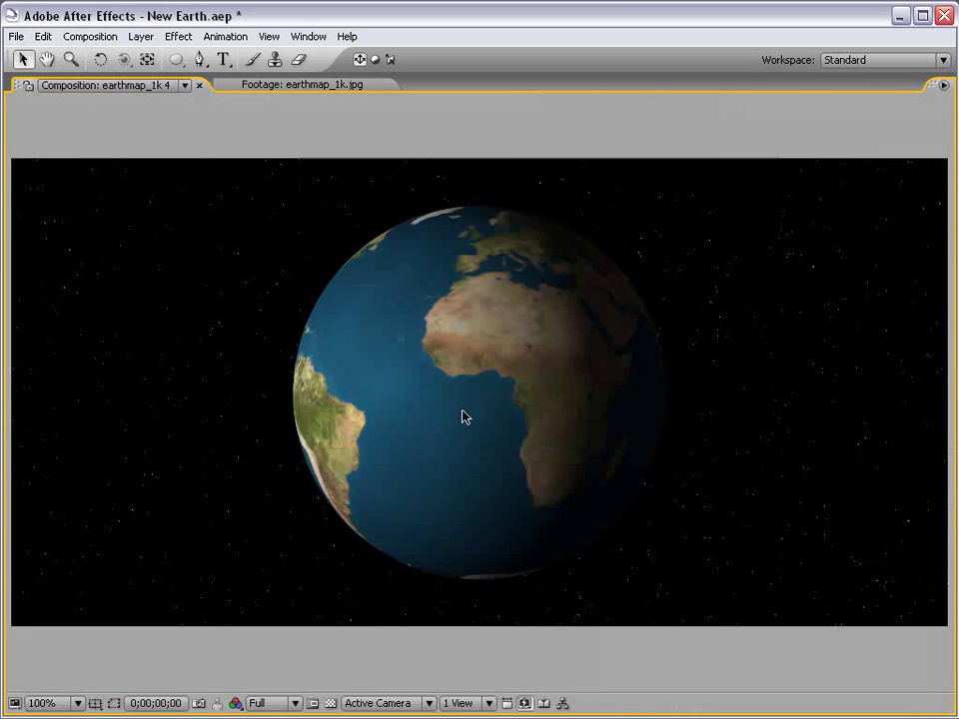
key("grave")
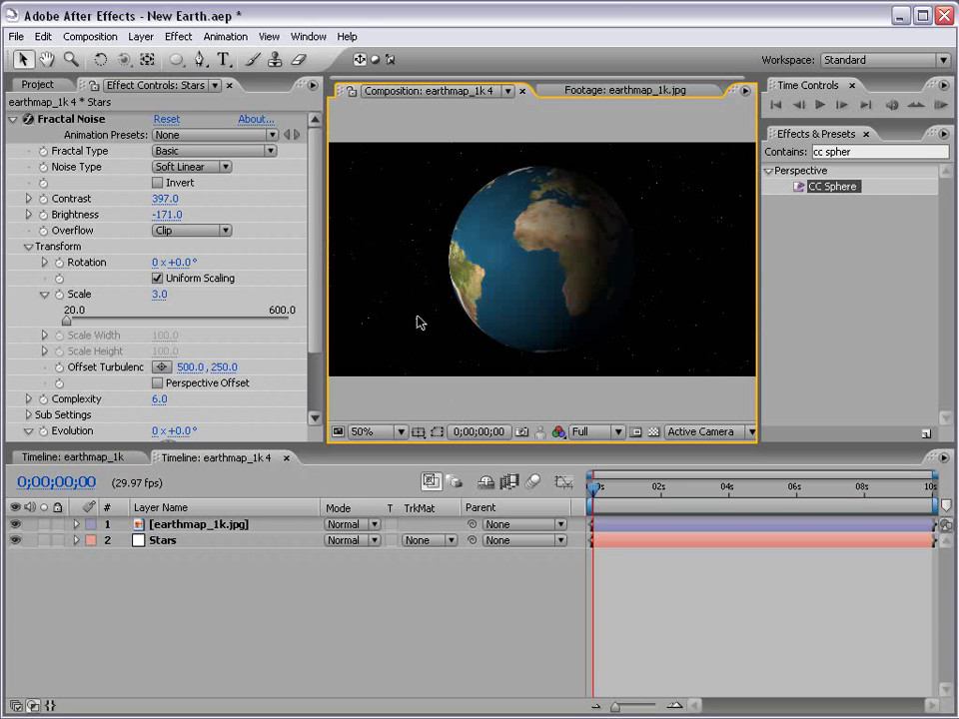
Add another white solid at composition size, 1000 × 500 pixels, above the earth map layer.
left_click(141, 36)
mouse_move(330, 58)
left_click(412, 74)
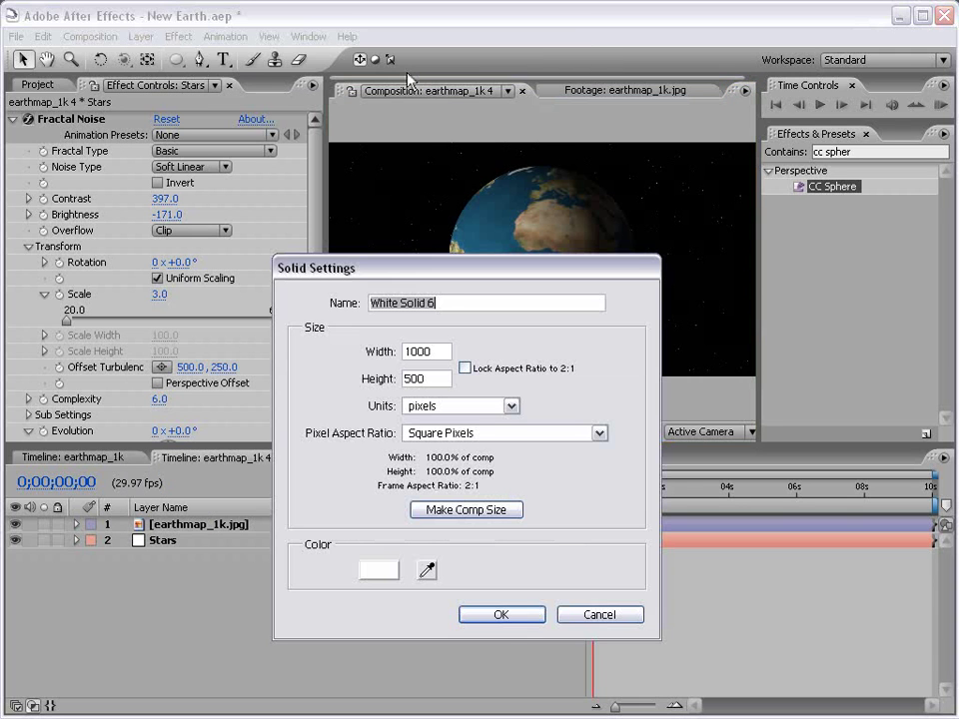
left_click(500, 614)
Find the Fractal Noise effect and apply it to the new white solid above the earth map.
left_click_drag(860, 154, 696, 152)
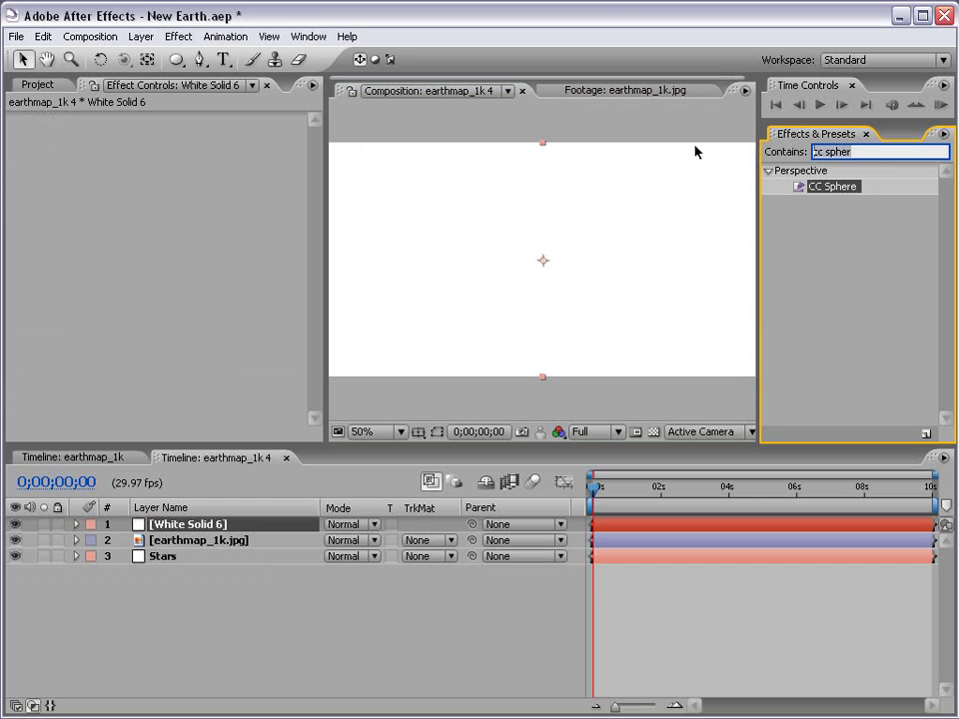
type("frac")
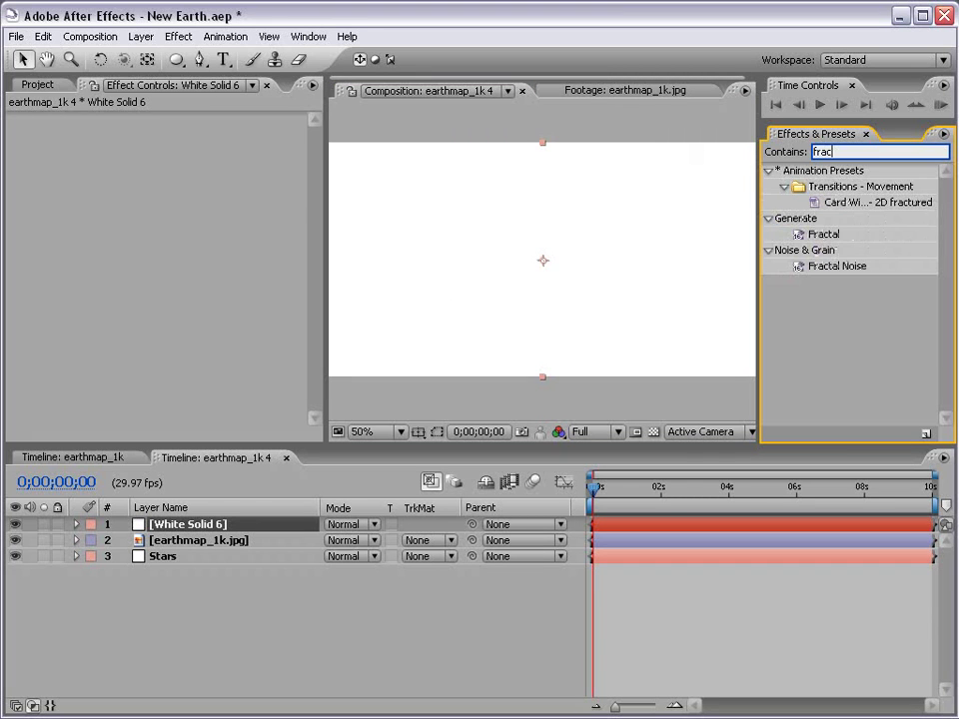
type("t")
left_click_drag(838, 267, 506, 213)
left_click_drag(327, 275, 276, 281)
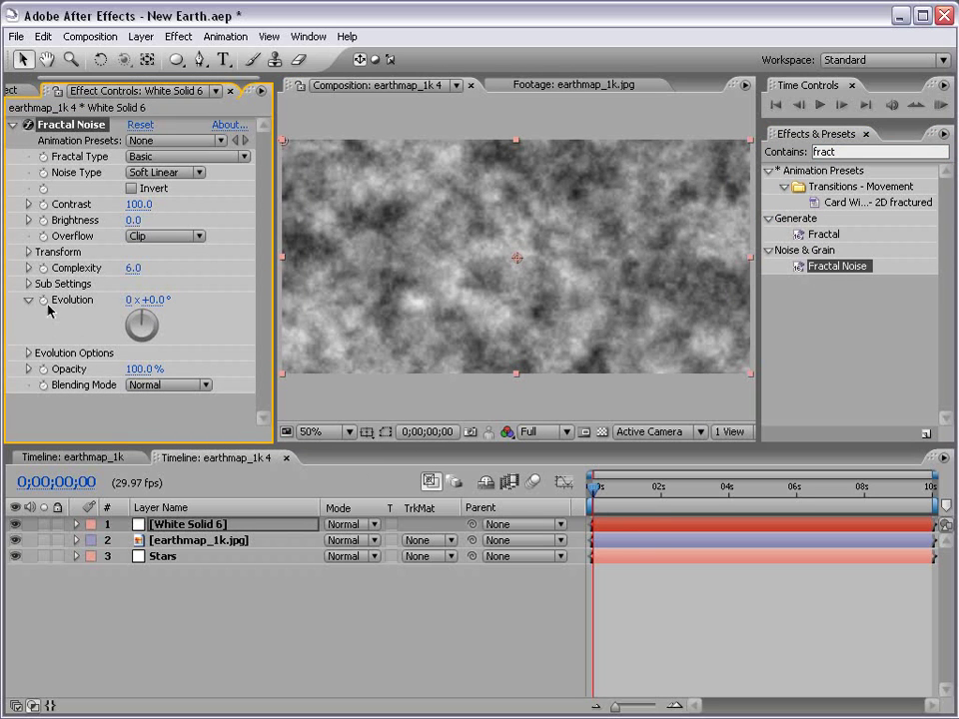
Enable keyframing for the Fractal Noise Evolution and Offset Turbulence at the start of the composition.
left_click(43, 301)
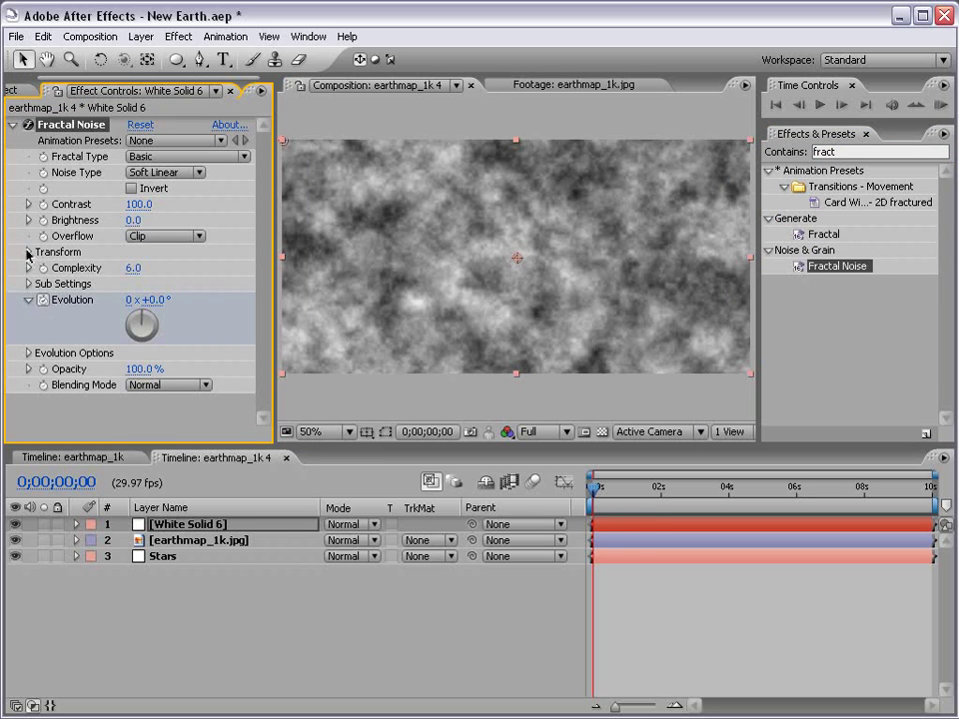
left_click(28, 252)
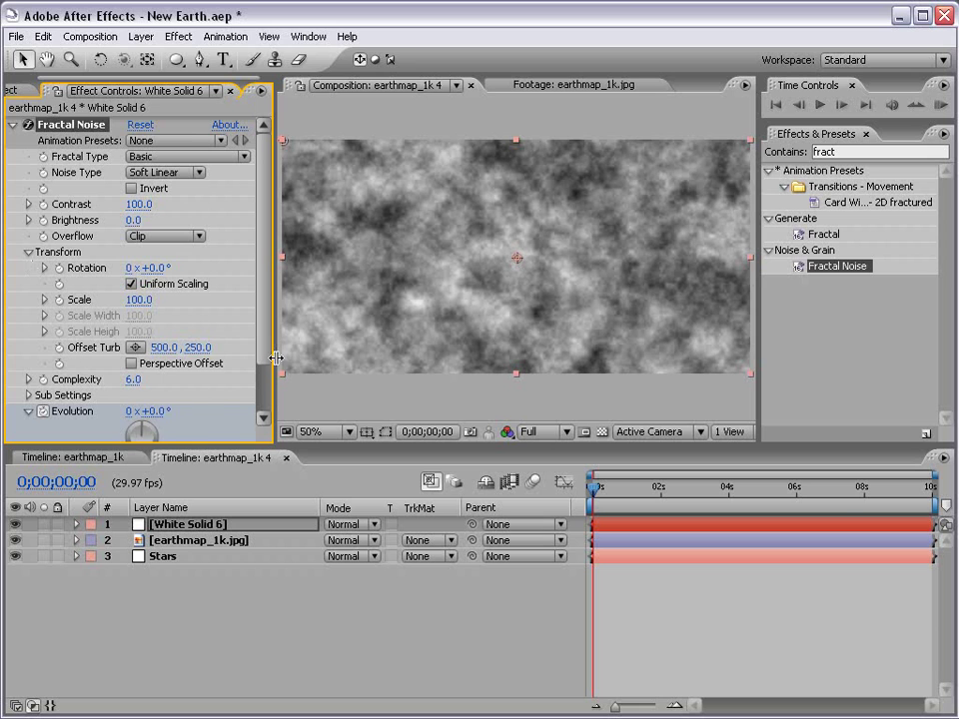
left_click_drag(276, 357, 345, 357)
left_click(44, 293)
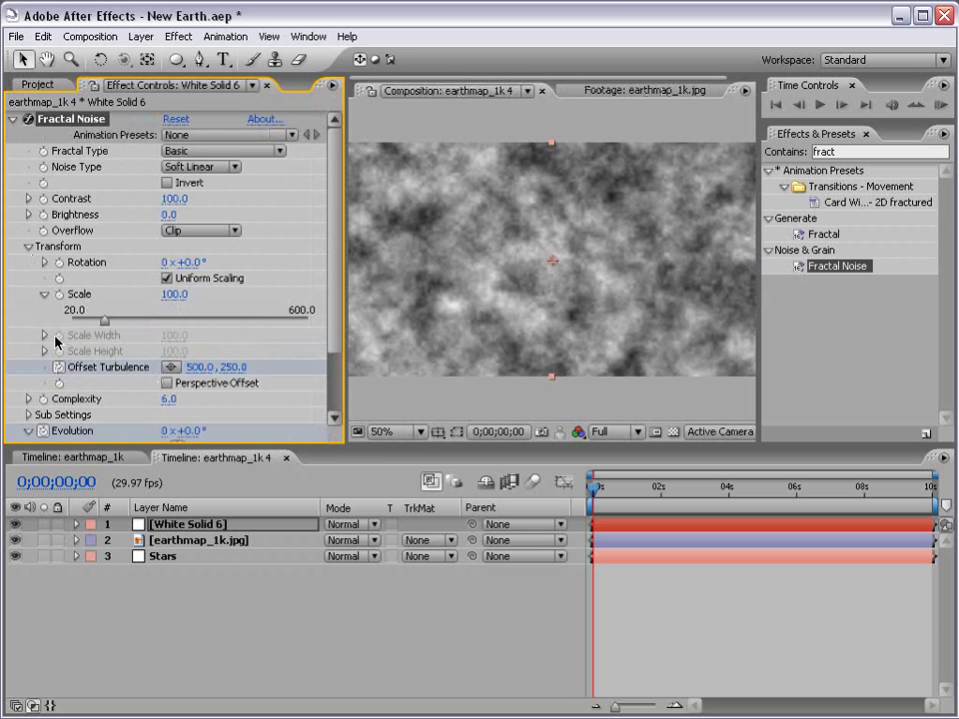
mouse_move(195, 366)
left_mouse_down()
mouse_move(260, 364)
mouse_move(171, 358)
mouse_move(191, 364)
left_mouse_up()
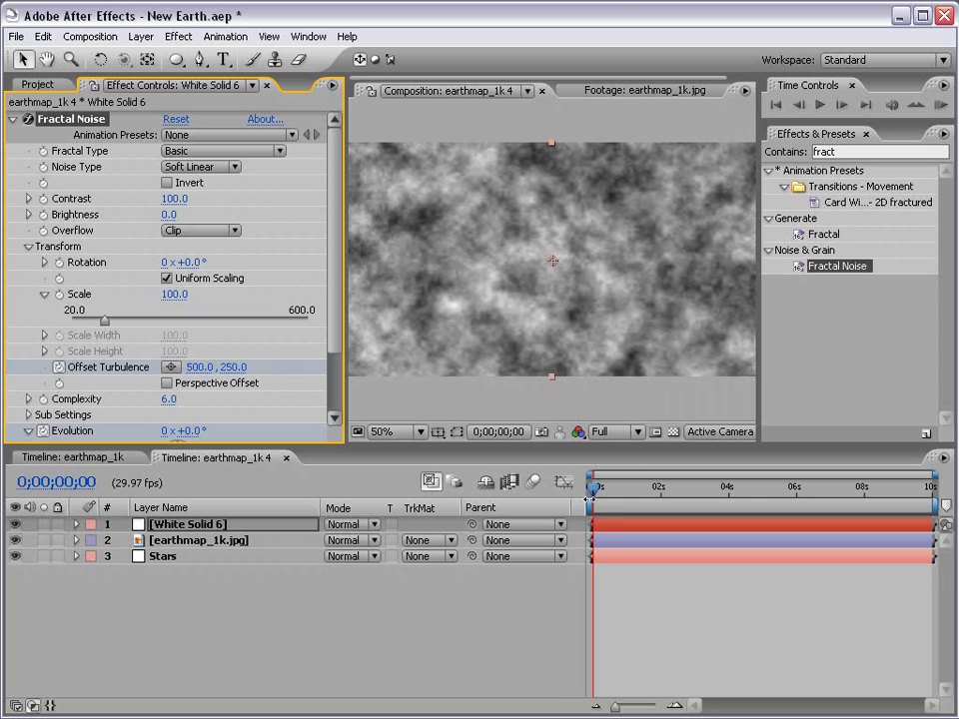
Keyframe the horizontal Offset Turbulence value at 150 at 0;00;09;29.
left_click_drag(589, 497, 931, 500)
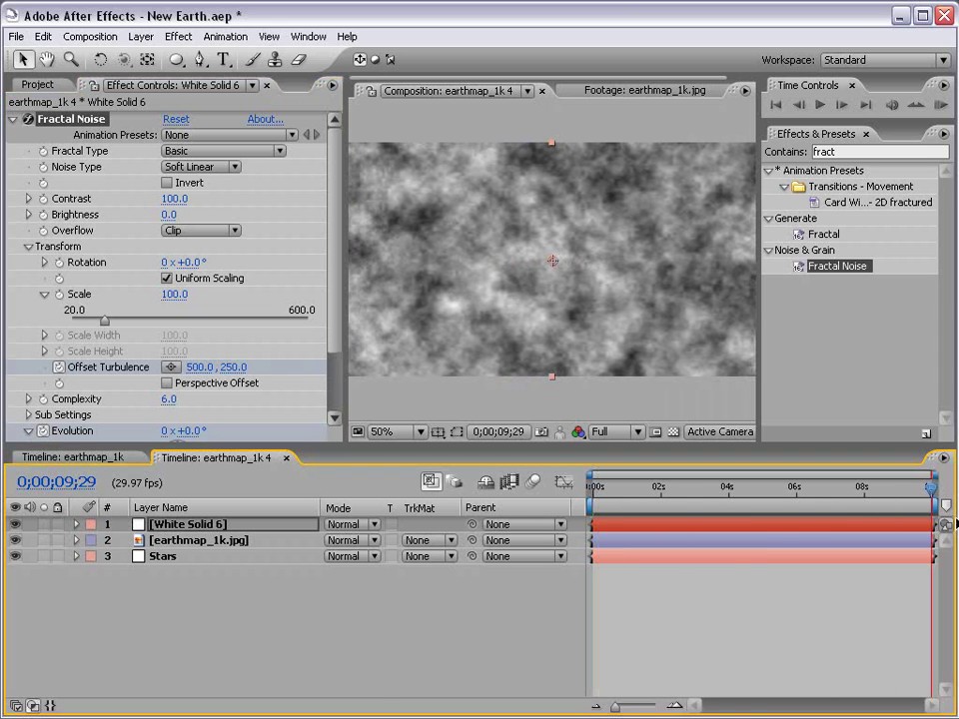
left_click(206, 367)
type("150")
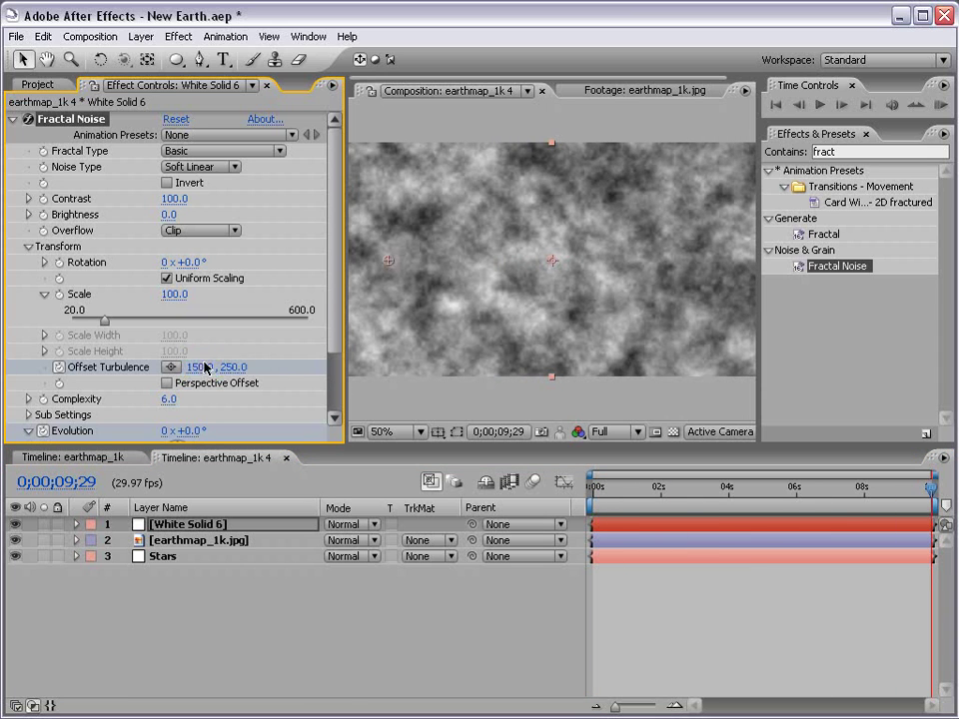
key("Return")
Keyframe the Fractal Noise Evolution at 3 full revolutions at 0;00;09;27 and return to the first frame.
left_click_drag(599, 492, 929, 499)
scroll(339, 331, "down", 3)
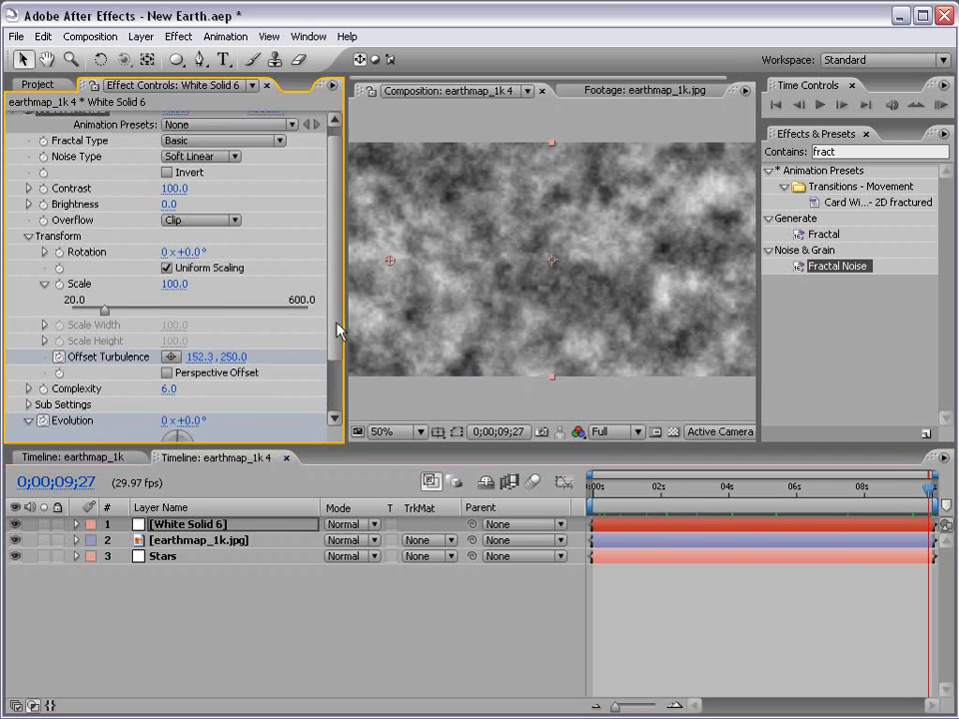
left_click(28, 352)
left_click(164, 356)
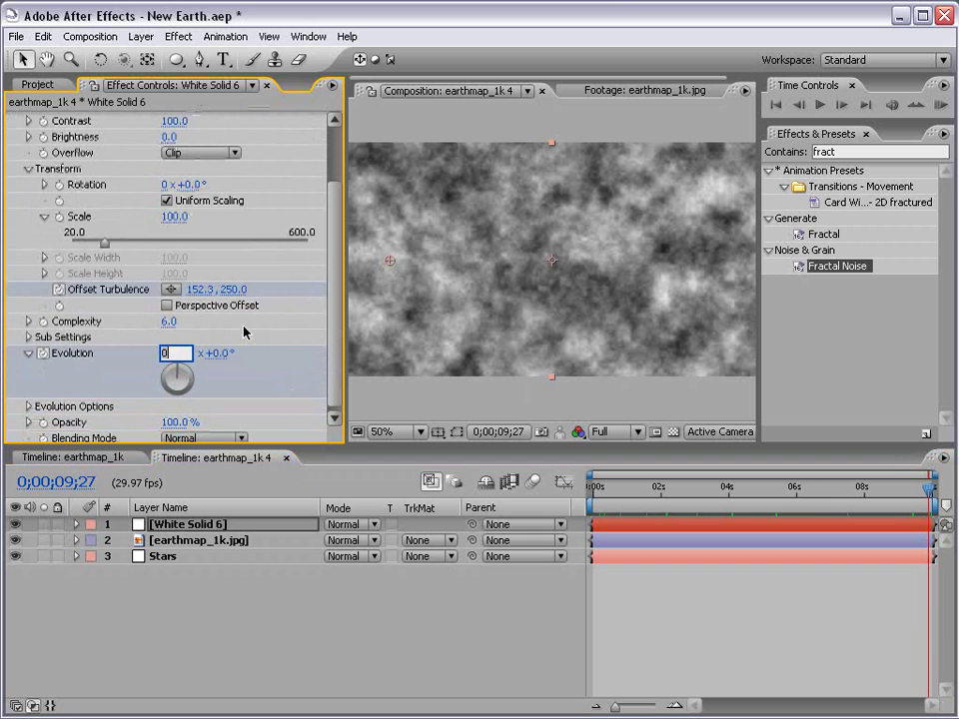
type("3")
key("Return")
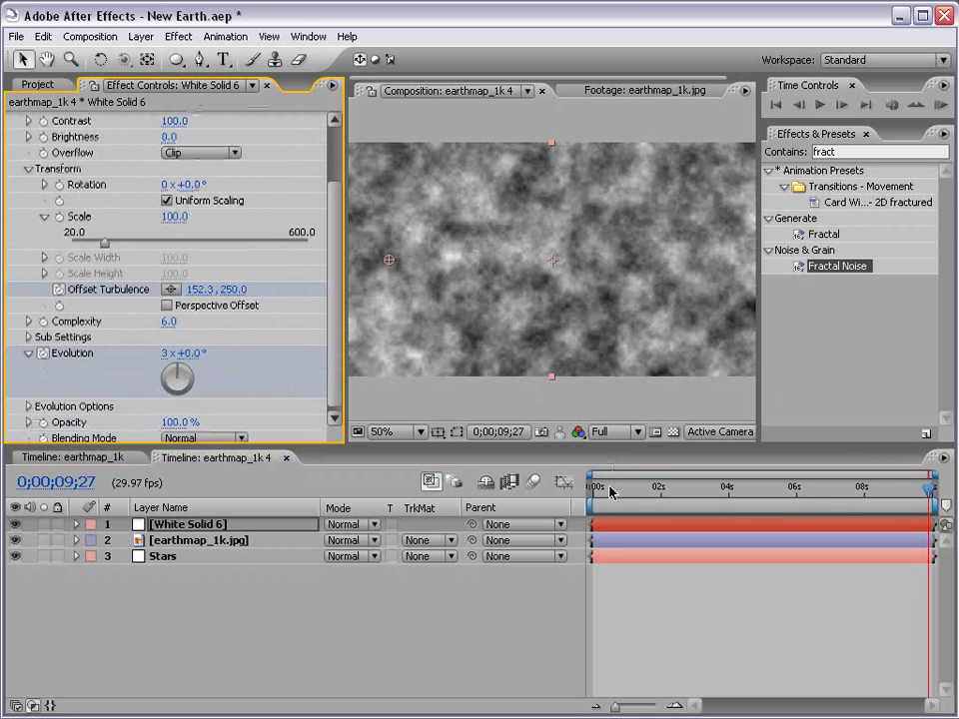
mouse_move(610, 491)
left_mouse_down()
mouse_move(762, 494)
mouse_move(594, 495)
left_mouse_up()
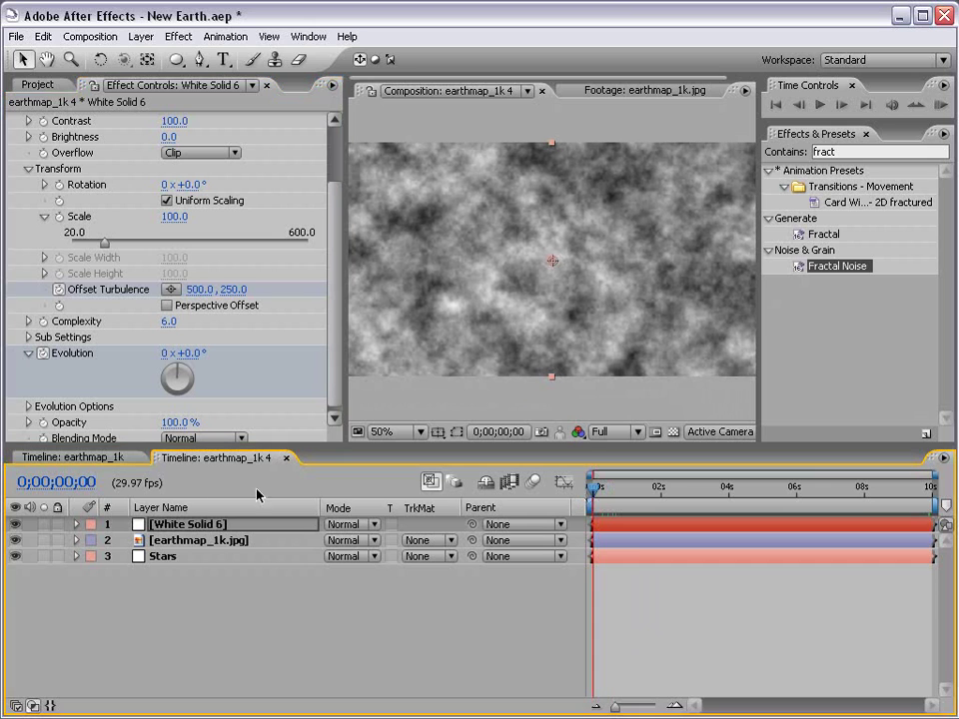
Change the color of the top noise solid to a deep royal blue in its solid settings.
left_click(140, 36)
left_click(122, 70)
left_click(394, 570)
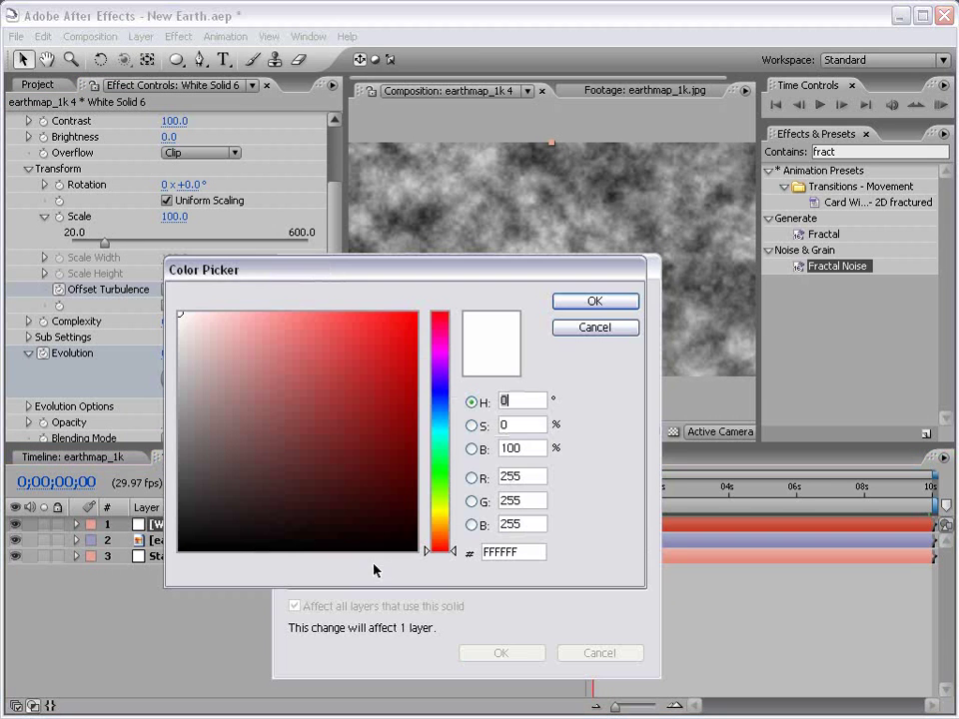
left_click(442, 405)
left_click(368, 398)
left_click(416, 397)
left_click(595, 301)
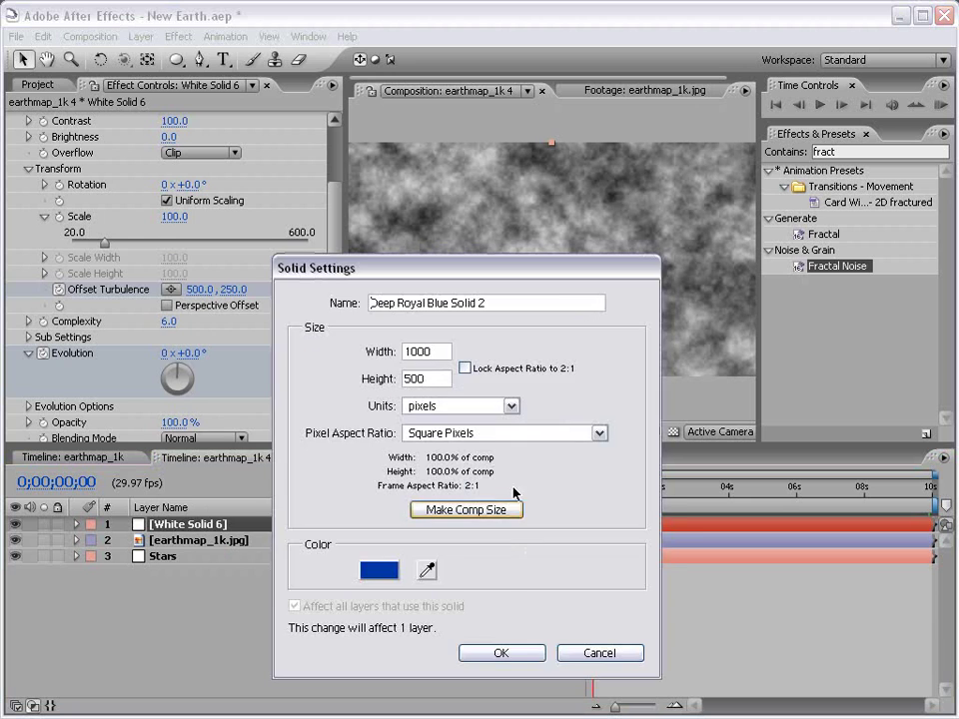
left_click(500, 653)
Apply Hue/Saturation to the blue noise solid, enable Colorize, and shift the Colorize Hue to a light blue.
left_click(842, 151)
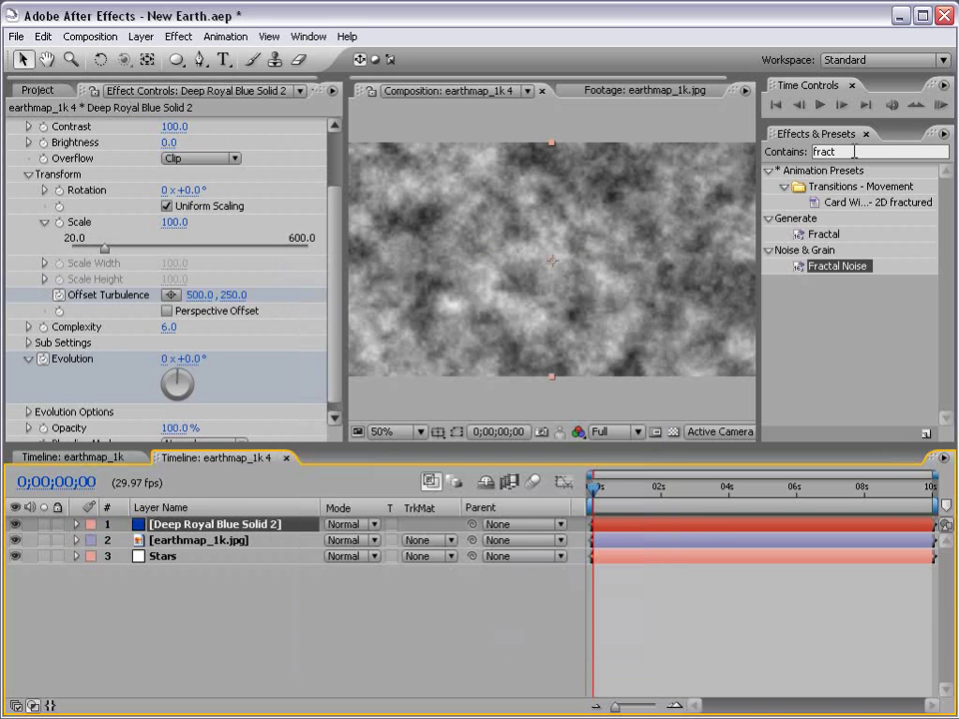
type("hue")
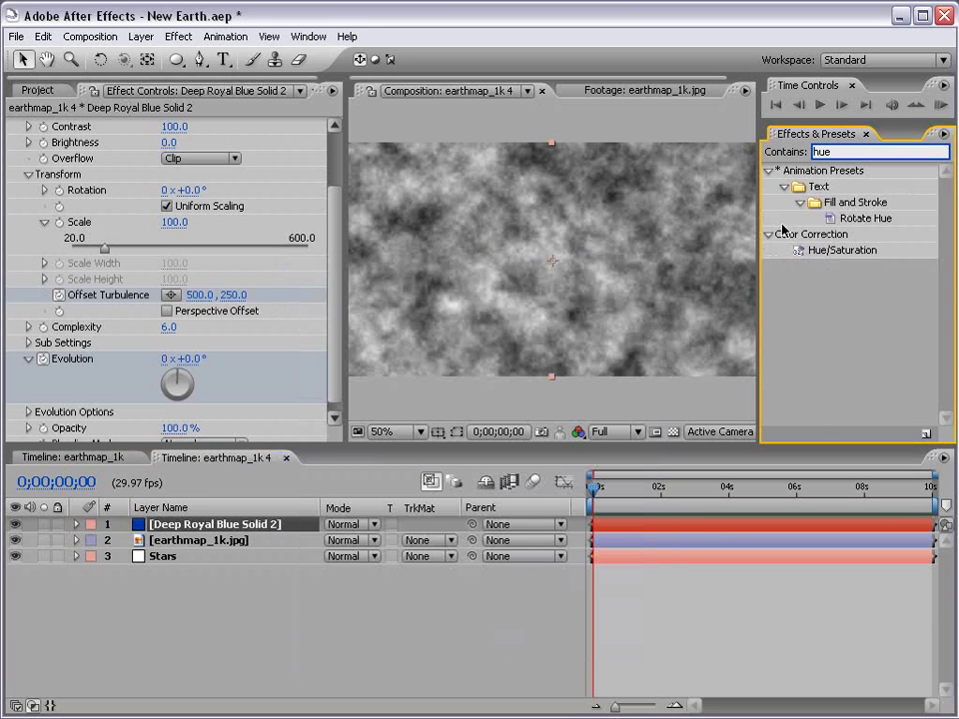
left_click_drag(859, 252, 490, 256)
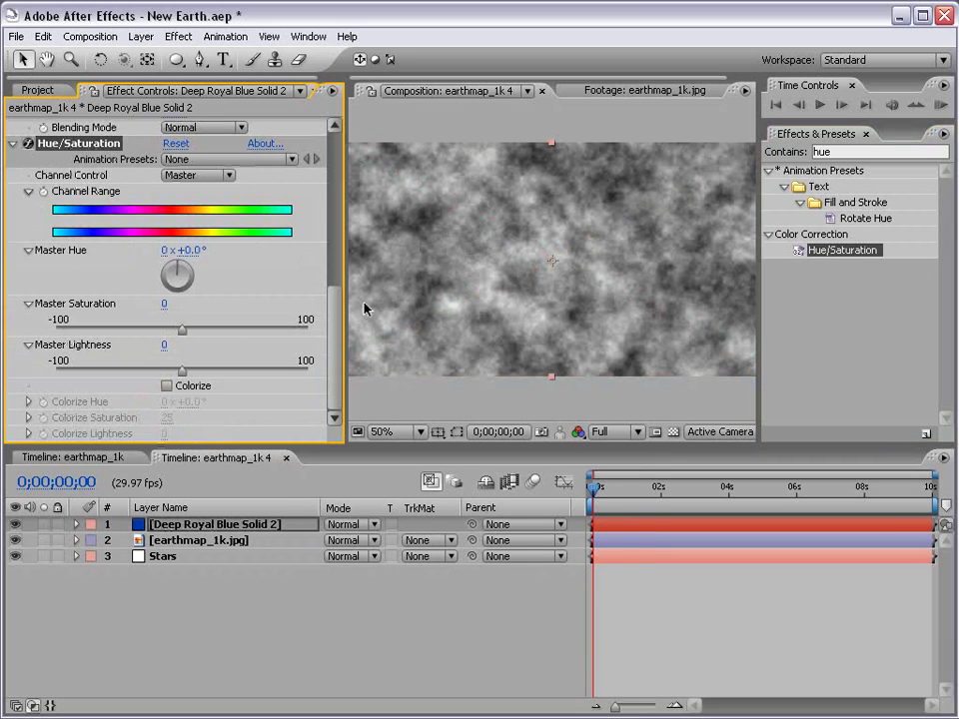
left_click(167, 387)
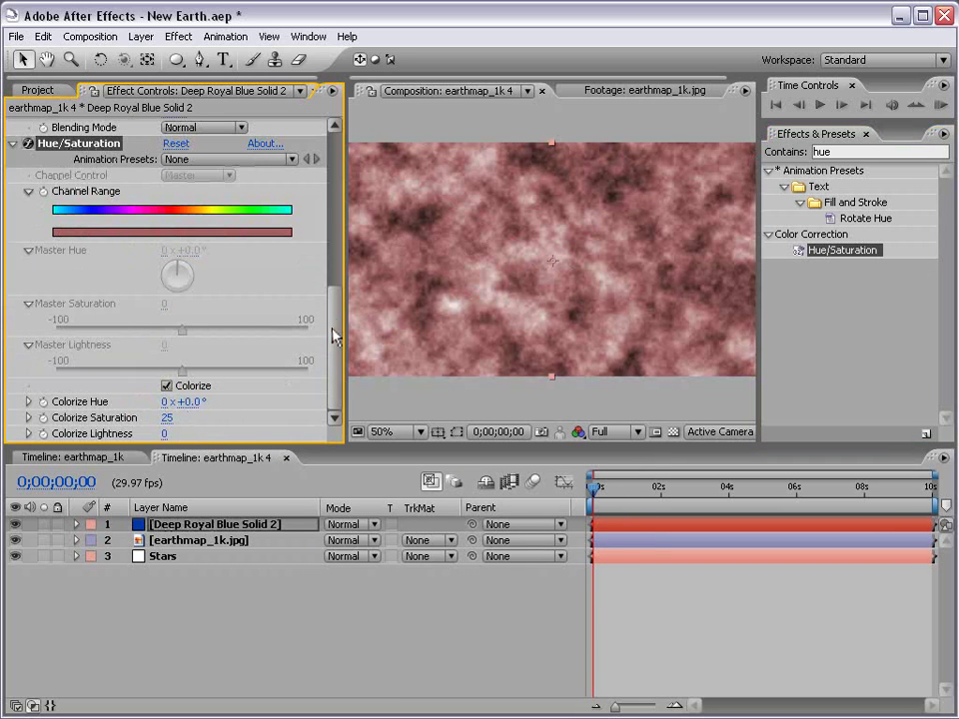
left_click_drag(178, 402, 370, 403)
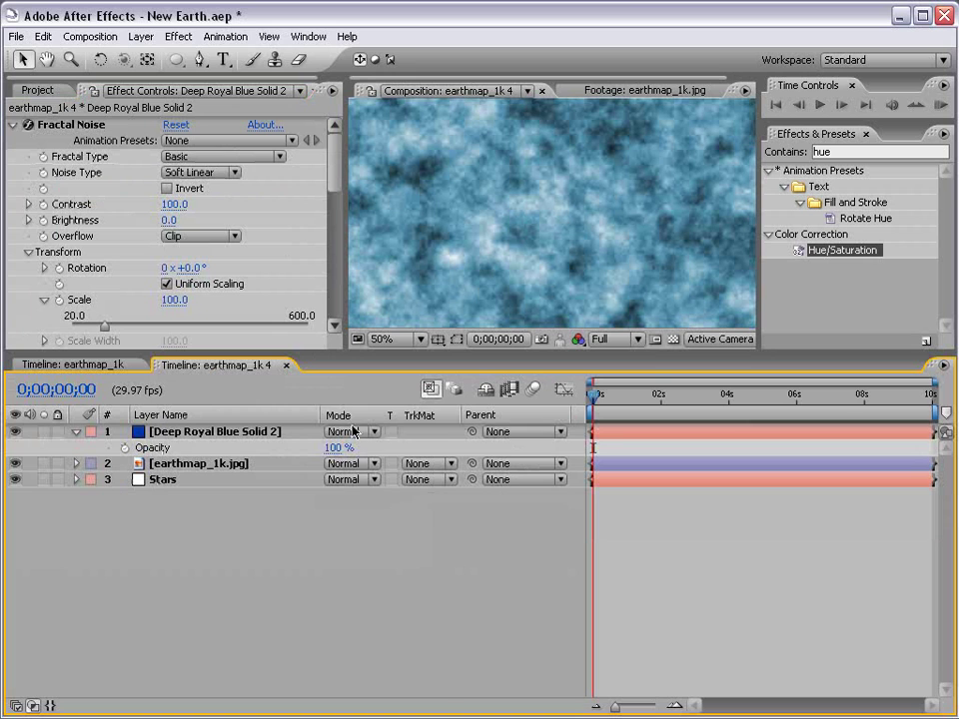
Set the blue noise layer's blending mode to Hard Light and its opacity to 26%, and lower the preview resolution to Half.
left_click(354, 431)
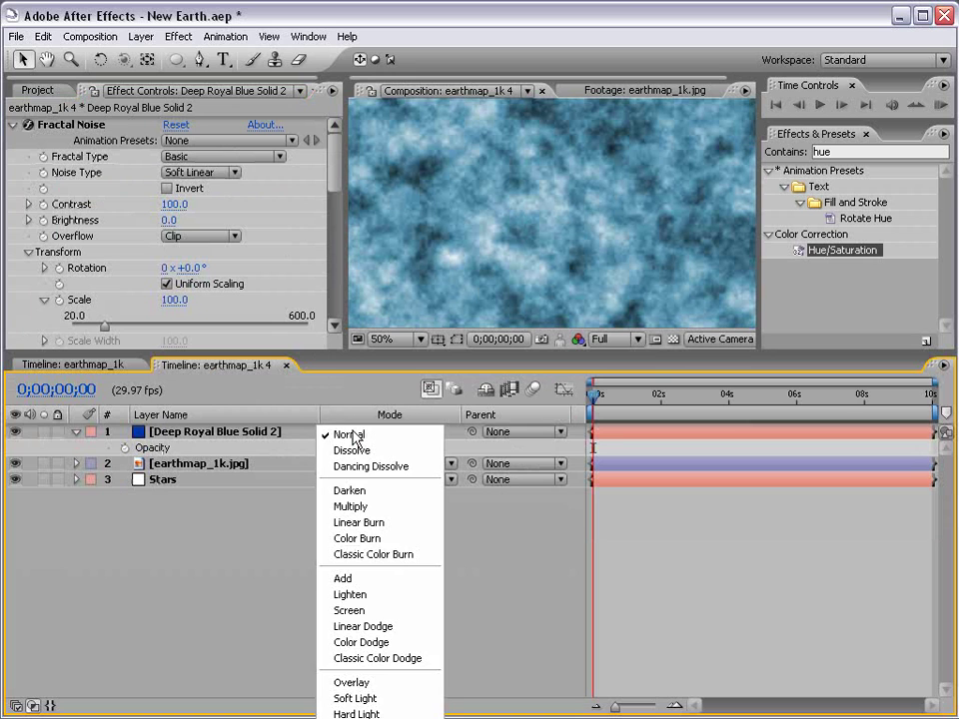
left_click(363, 714)
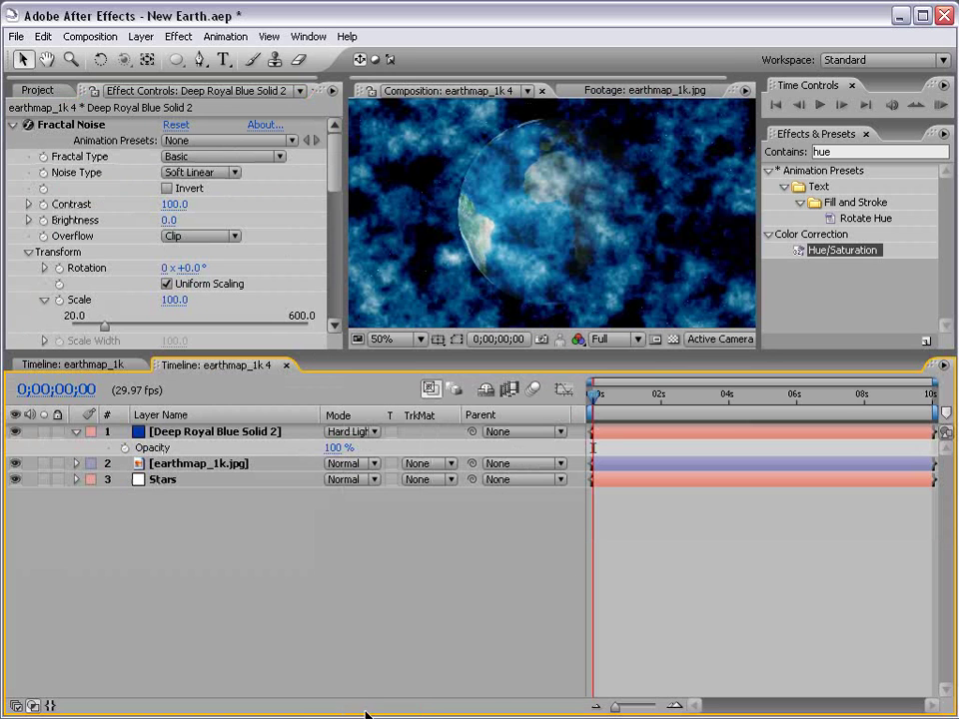
left_click(354, 431)
left_click(360, 430)
left_click_drag(340, 448, 266, 450)
key("ctrl+shift+j")
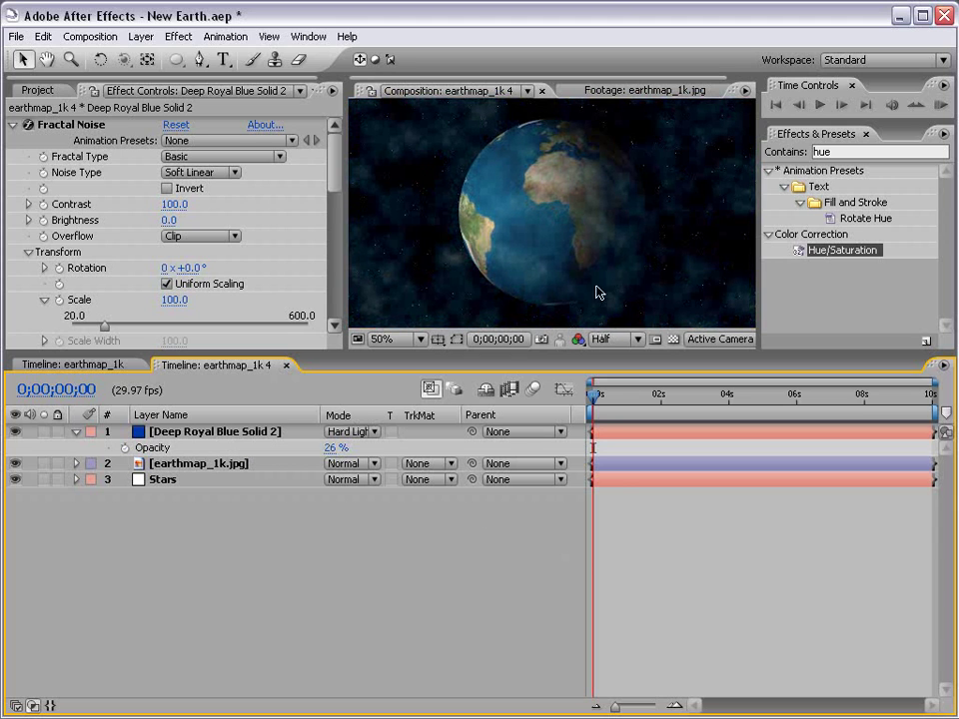
Set the blue noise layer's Fractal Noise brightness to 24.0 and contrast to 61.0 to soften the clouds.
scroll(578, 225, "down", 1)
scroll(549, 222, "up", 1)
left_click_drag(168, 220, 133, 203)
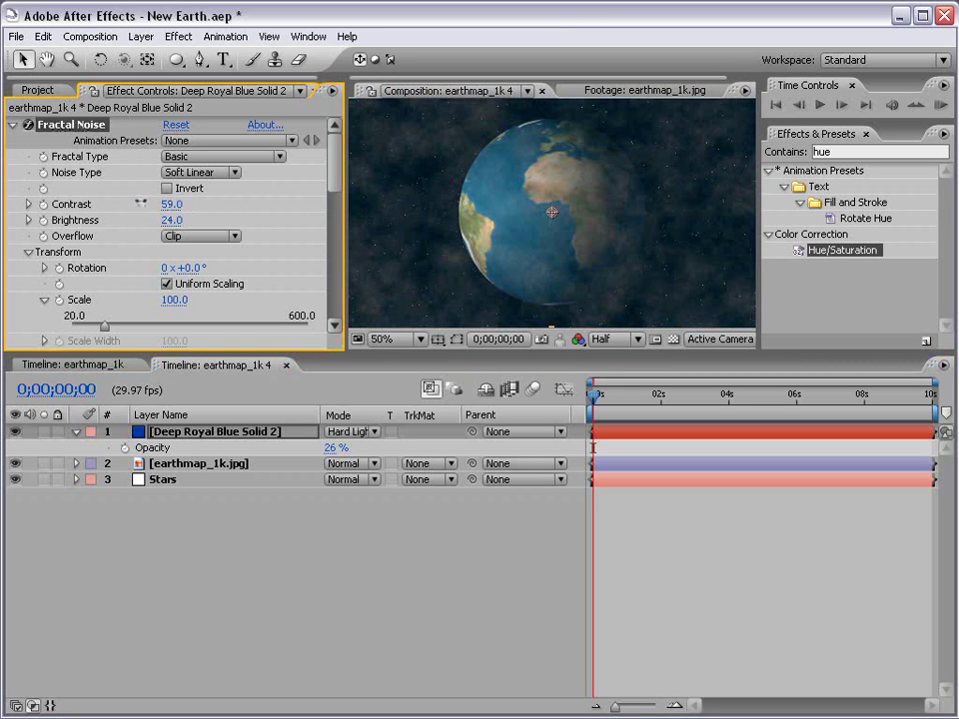
key("grave")
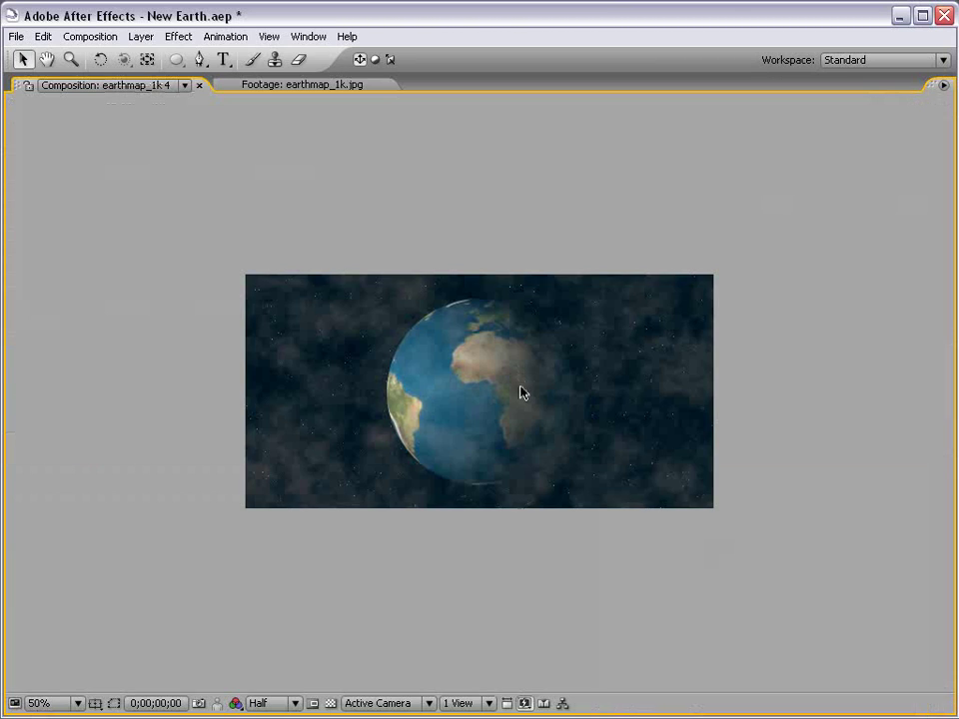
key("grave")
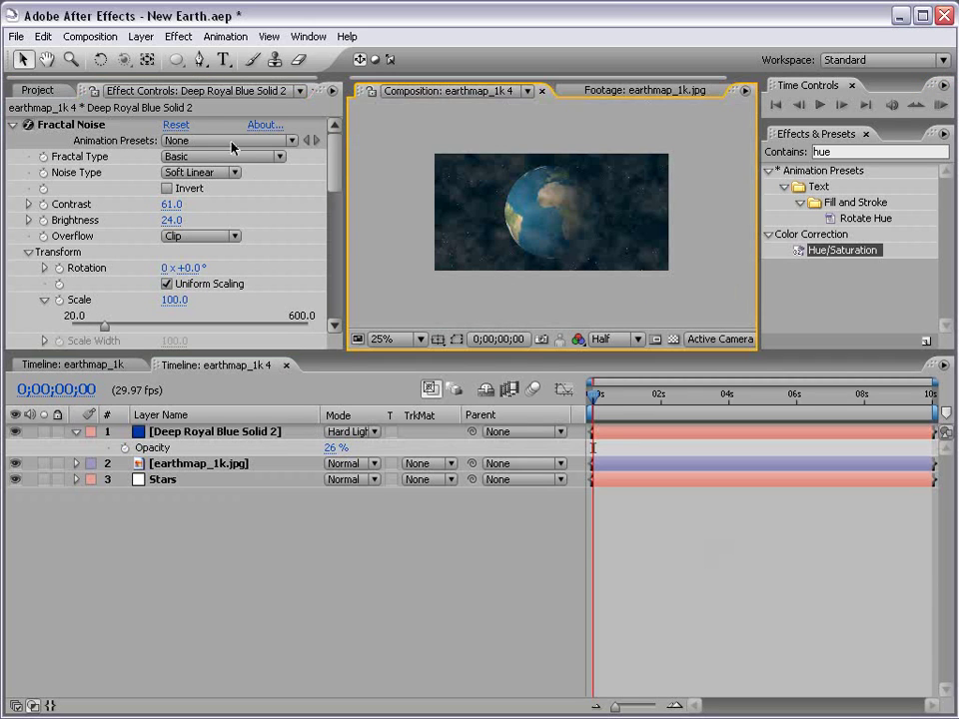
Mask the blue noise layer with a wide rectangle covering the lower part of the frame and extending past its edges.
left_click(602, 437)
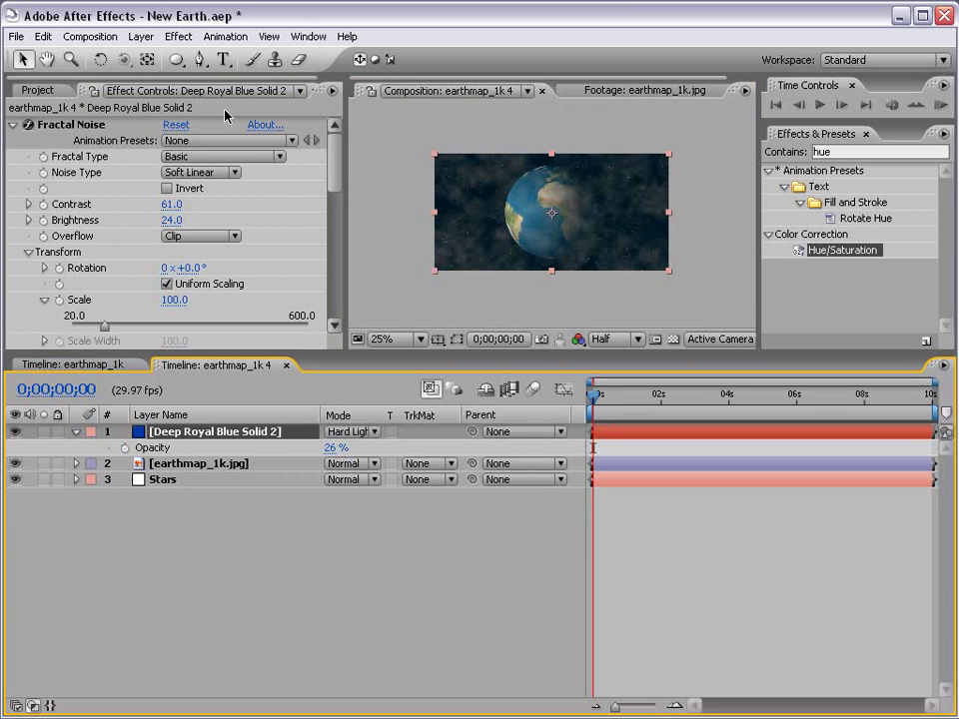
left_click_drag(175, 59, 211, 60)
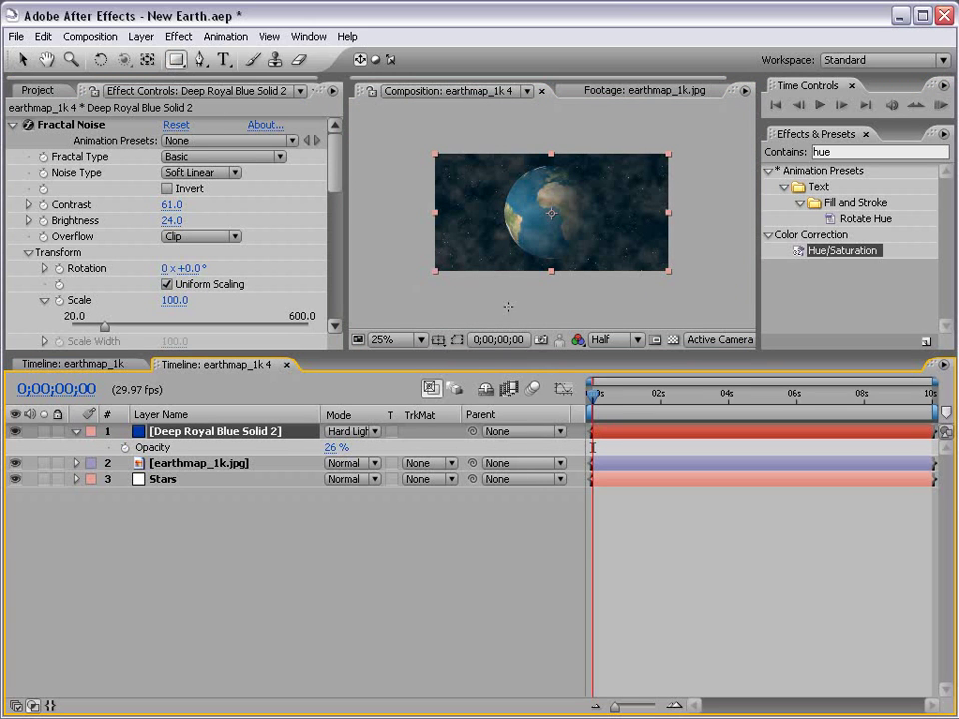
left_click_drag(362, 225, 737, 307)
Soften the blue noise layer's mask with a feather of 178 pixels.
left_click(156, 436)
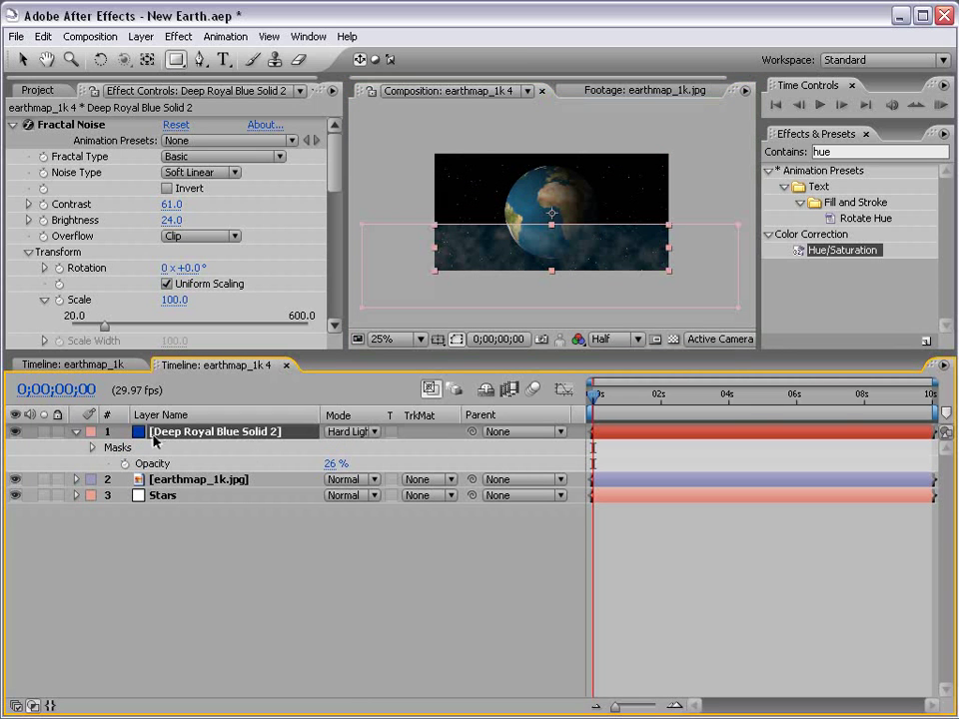
key("m")
key("m")
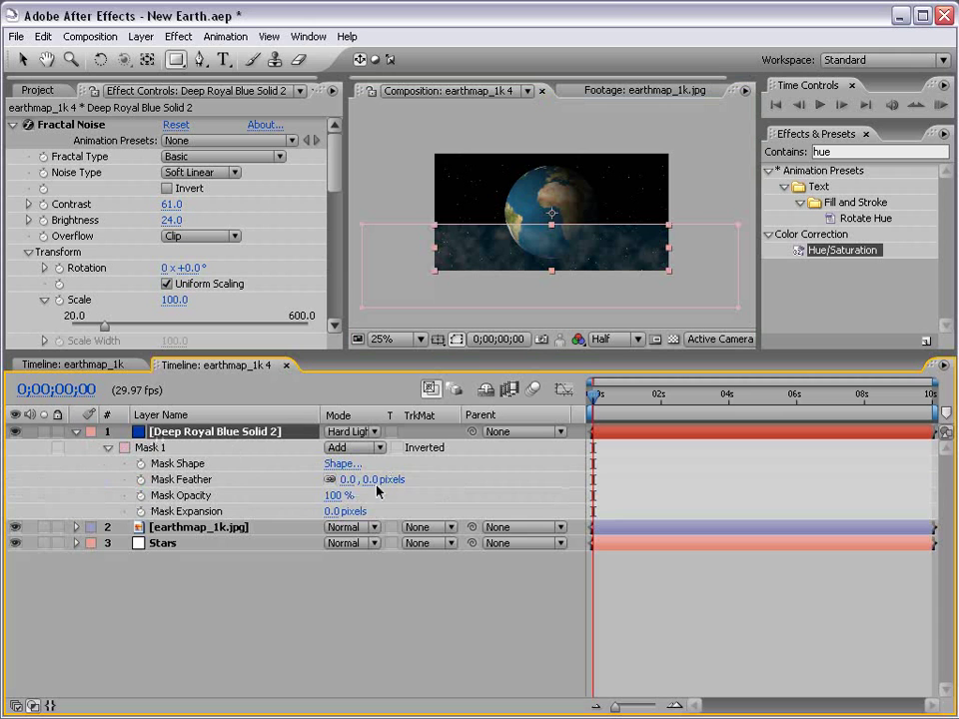
left_click_drag(377, 490, 641, 492)
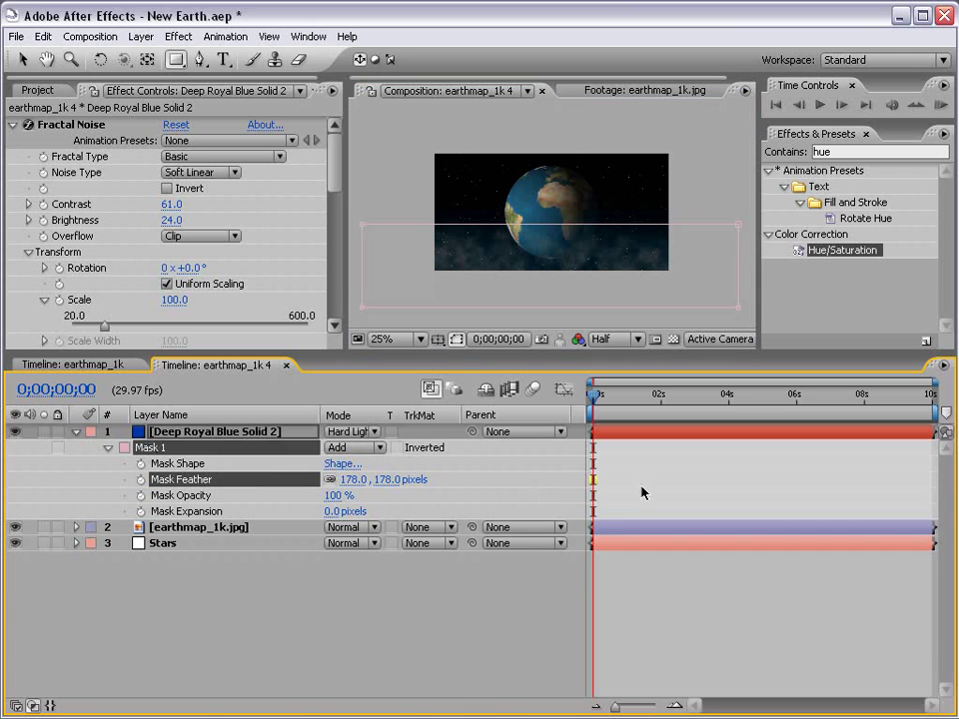
key("grave")
key("grave")
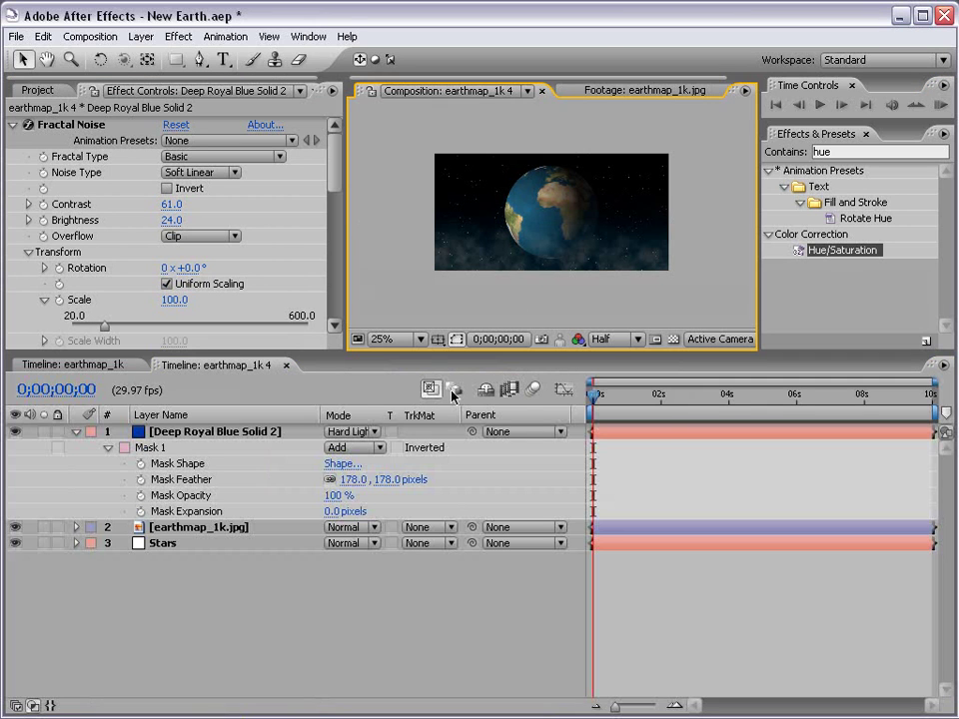
Set the blue noise layer's opacity to 19%, check the enlarged composition, and save the project.
left_click(237, 436)
key("t")
left_click_drag(339, 447, 320, 447)
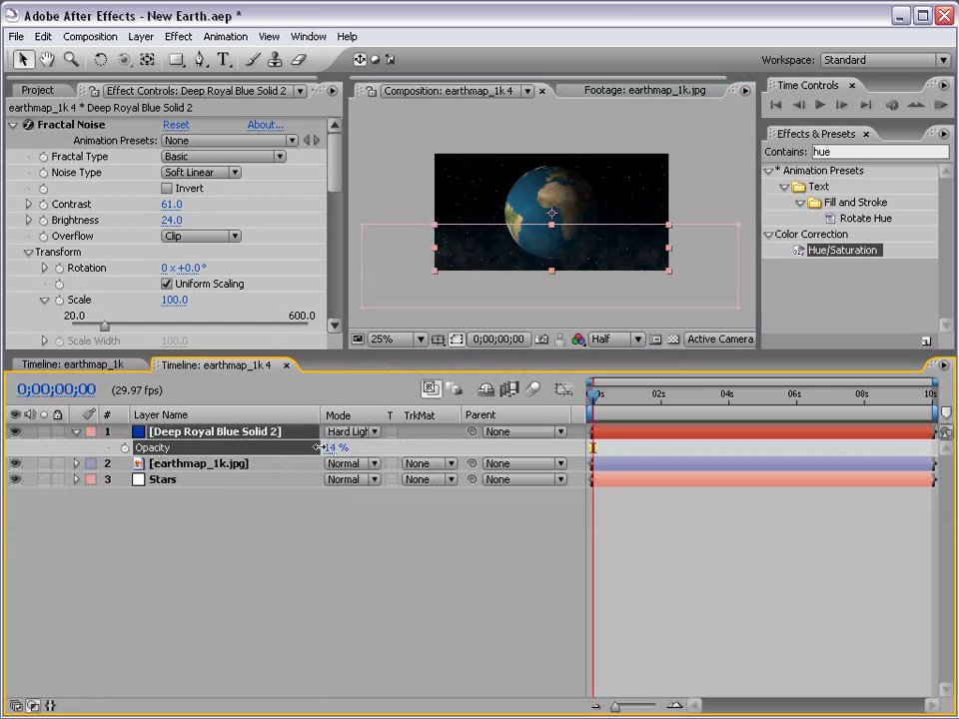
key("grave")
key("grave")
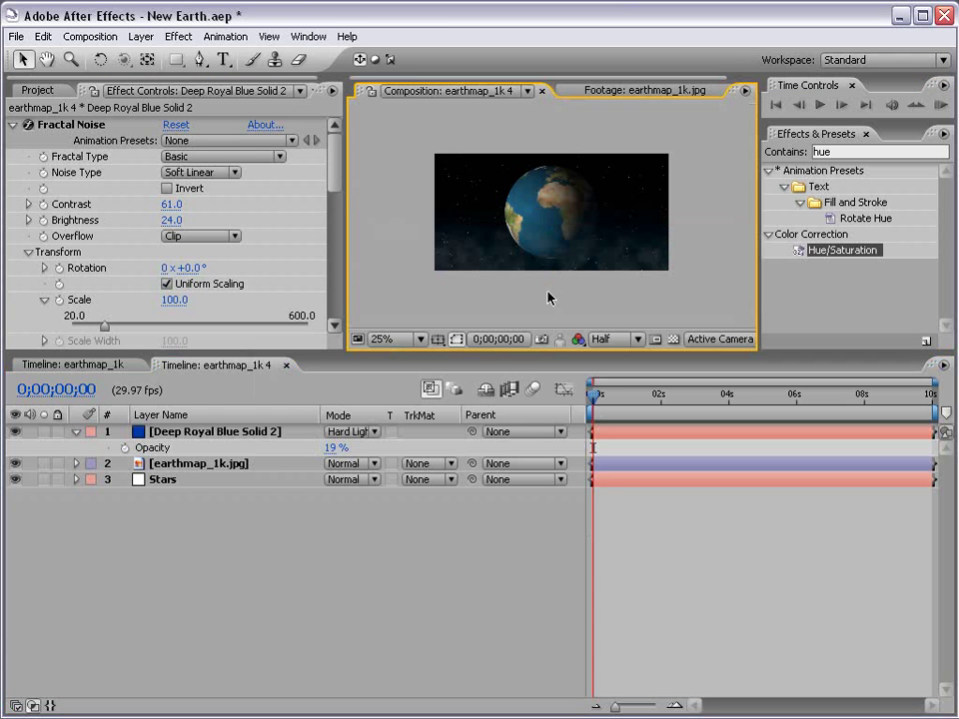
mouse_move(592, 395)
left_mouse_down()
mouse_move(903, 398)
mouse_move(592, 398)
left_mouse_up()
key("grave")
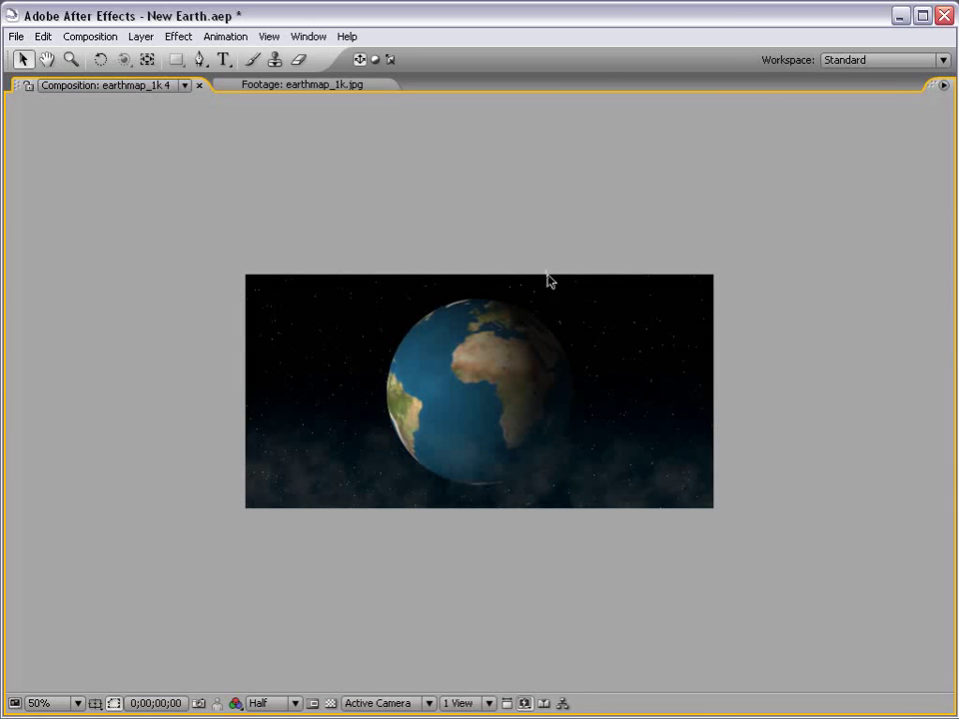
key("comma")
key("grave")
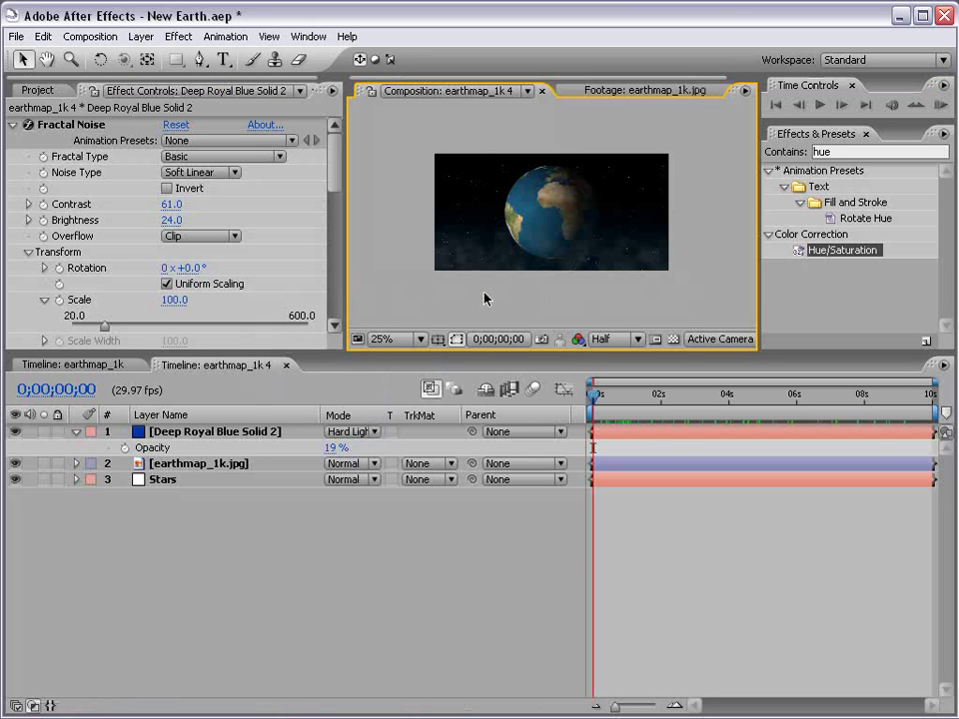
key("ctrl+s")
Pre-compose the earth map layer, leaving all attributes in the current composition, and duplicate the pre-composed layer.
left_click(197, 465)
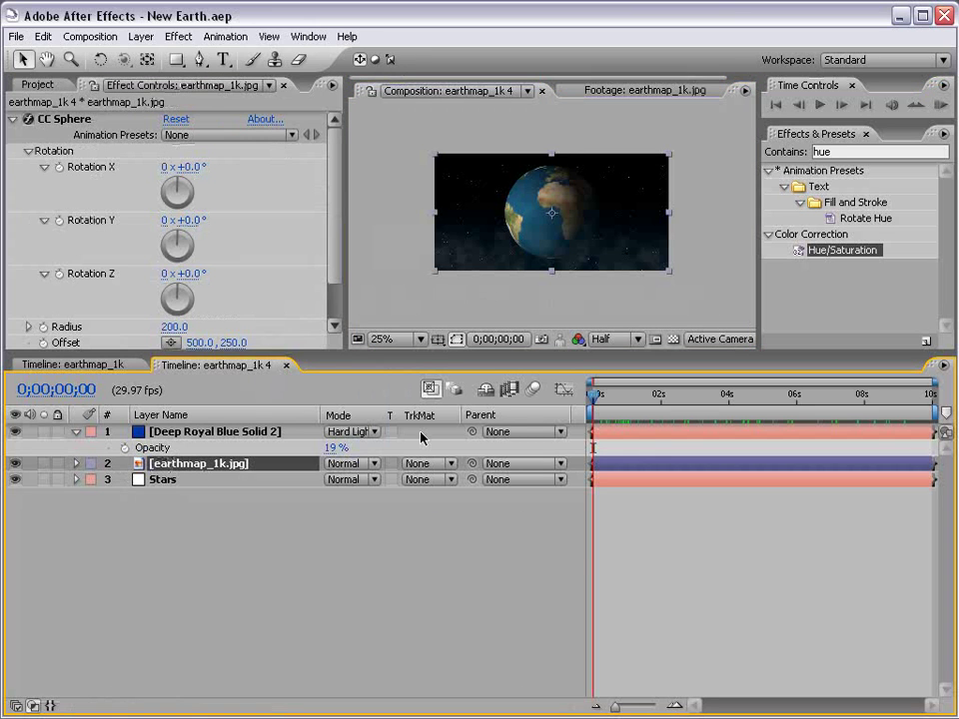
left_click(141, 36)
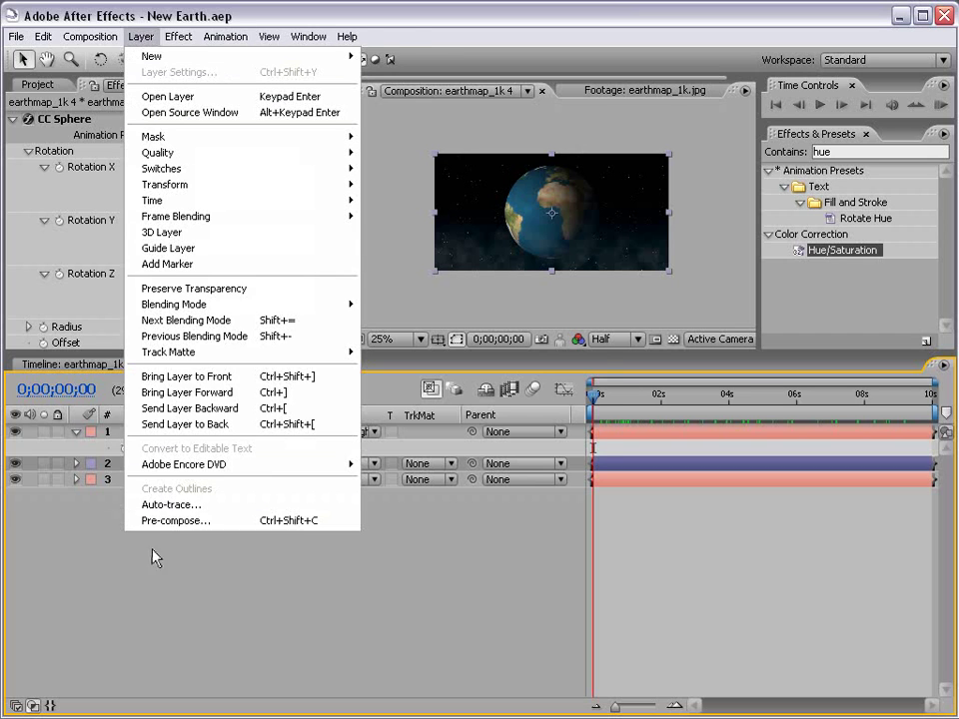
left_click(176, 521)
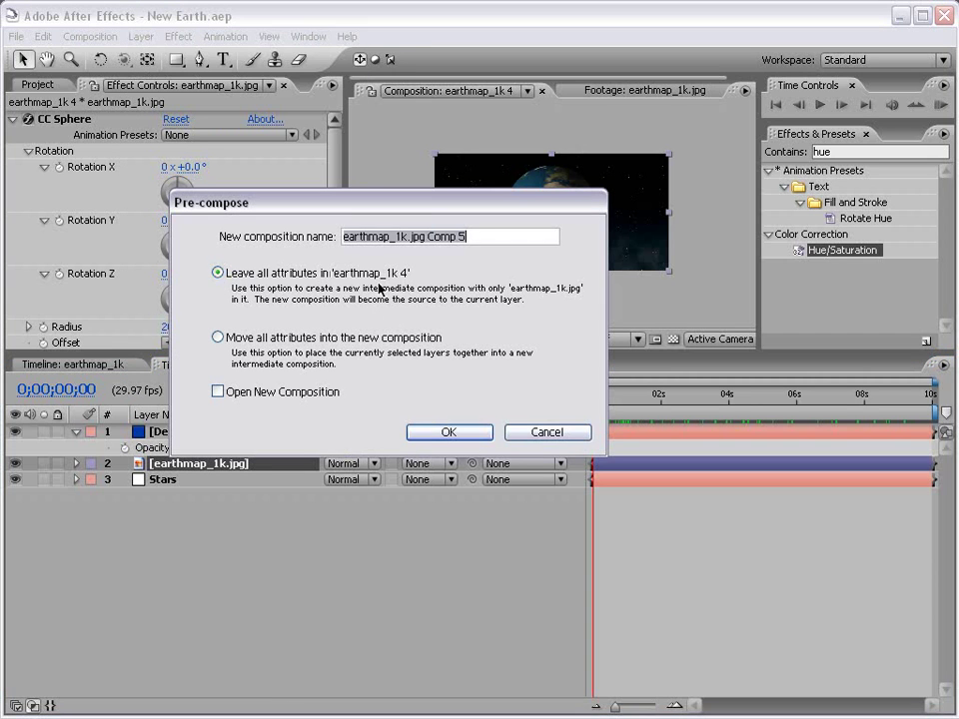
left_click(451, 432)
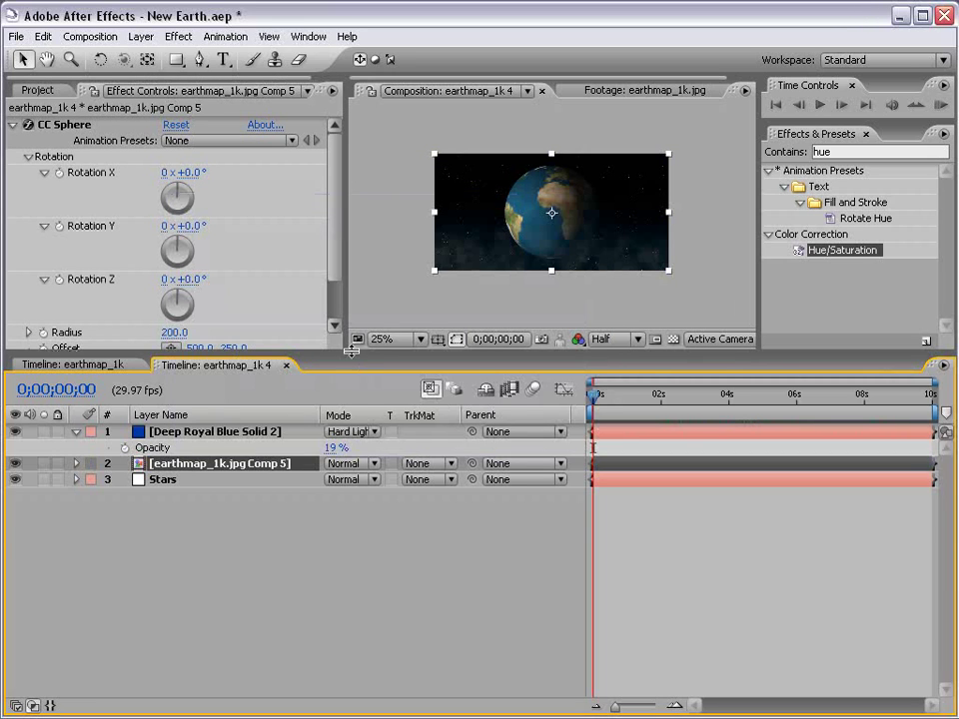
left_click_drag(352, 350, 349, 472)
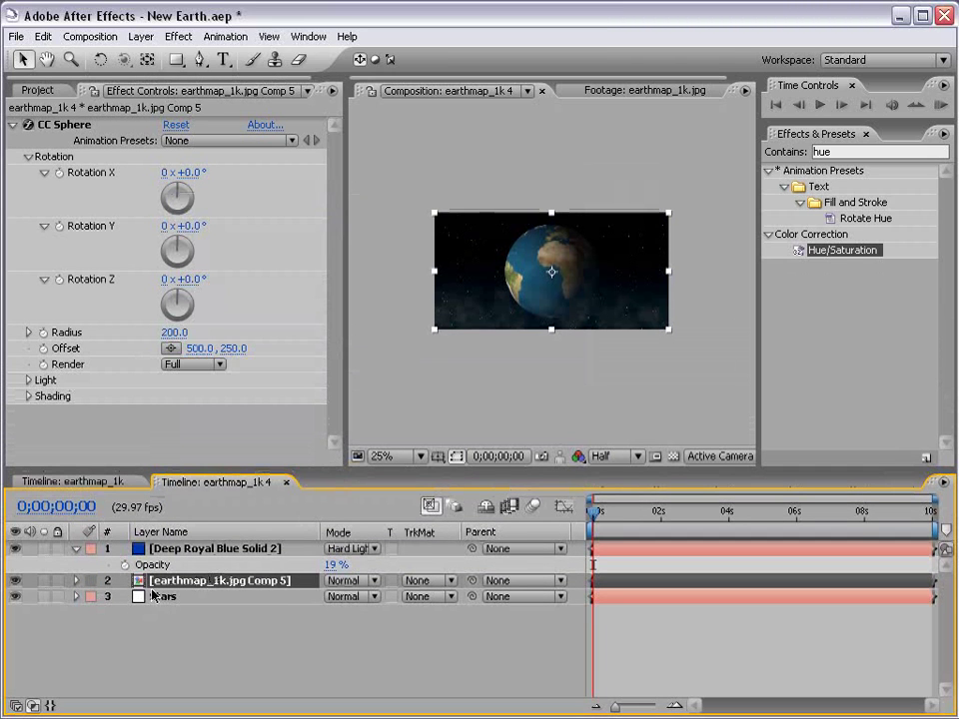
key("ctrl+d")
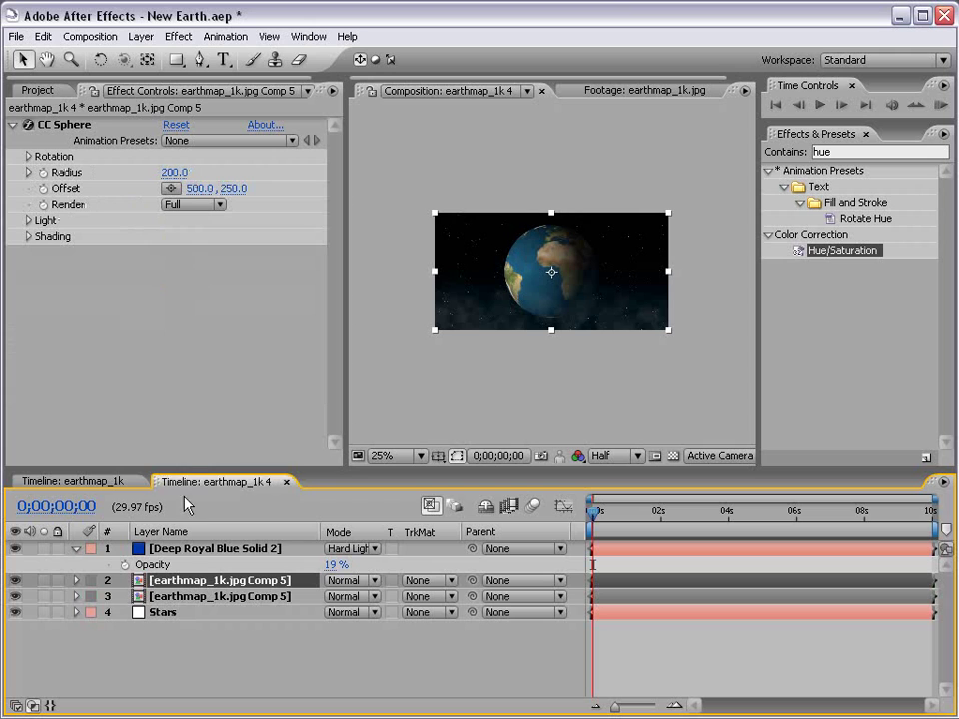
Reveal CC Sphere on both earth layers and link the upper layer's Radius to the lower layer's Radius with an expression.
left_click_drag(188, 469, 188, 312)
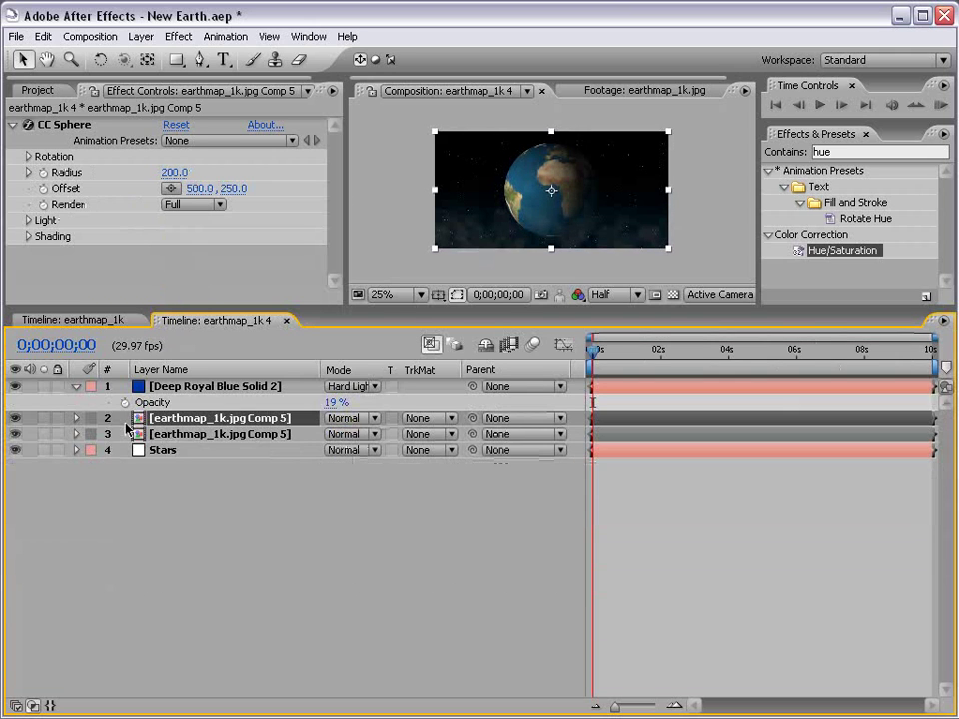
key("e")
left_click(167, 451)
key("e")
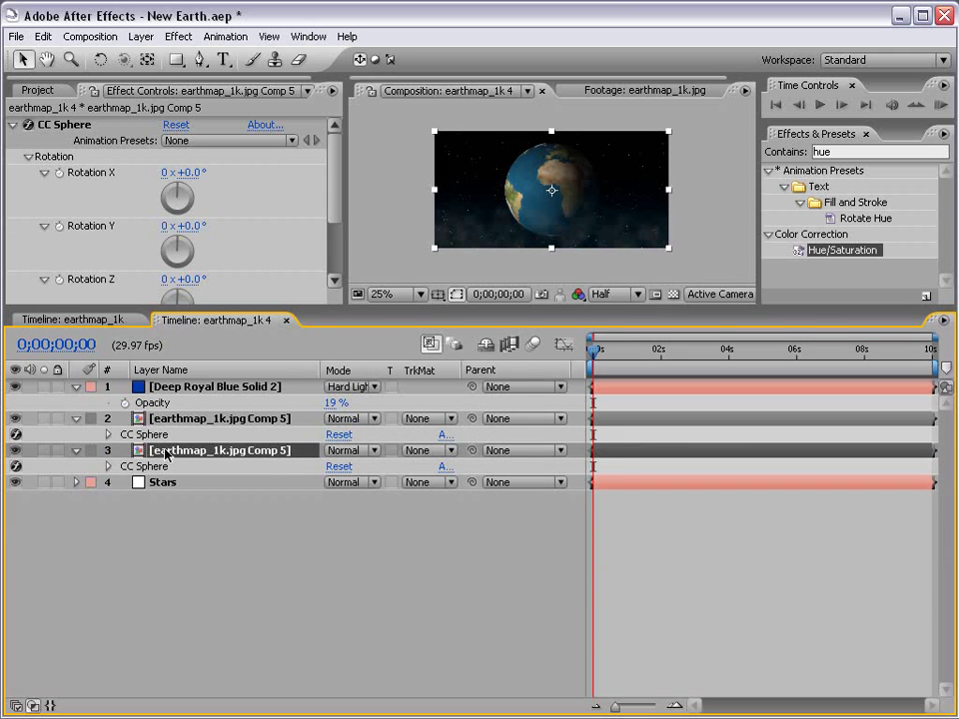
left_click(108, 435)
left_click(108, 562)
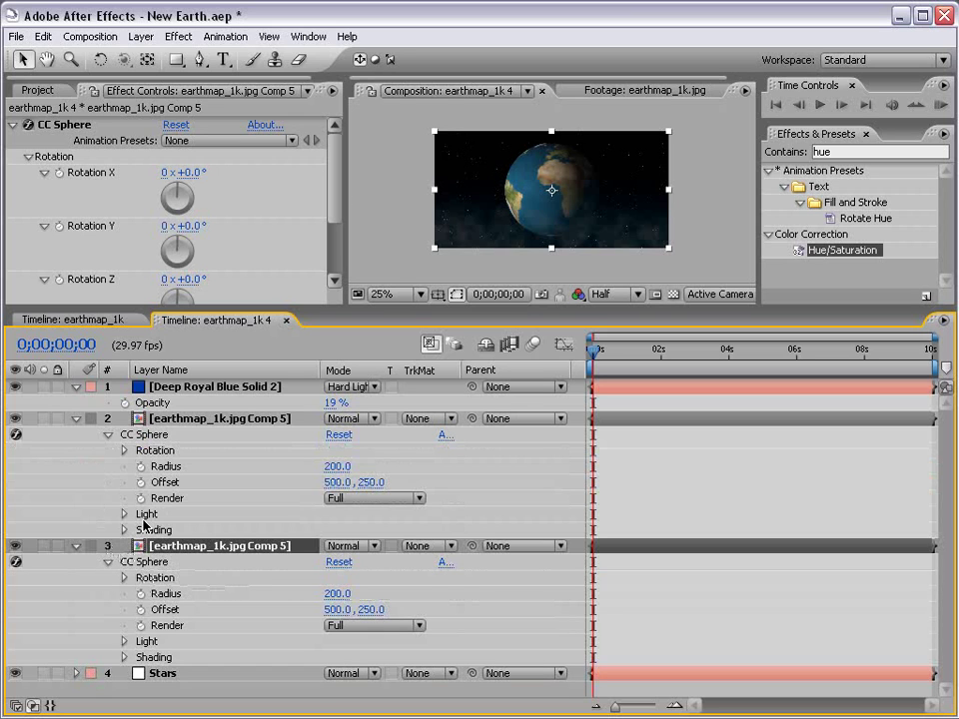
left_click(186, 420)
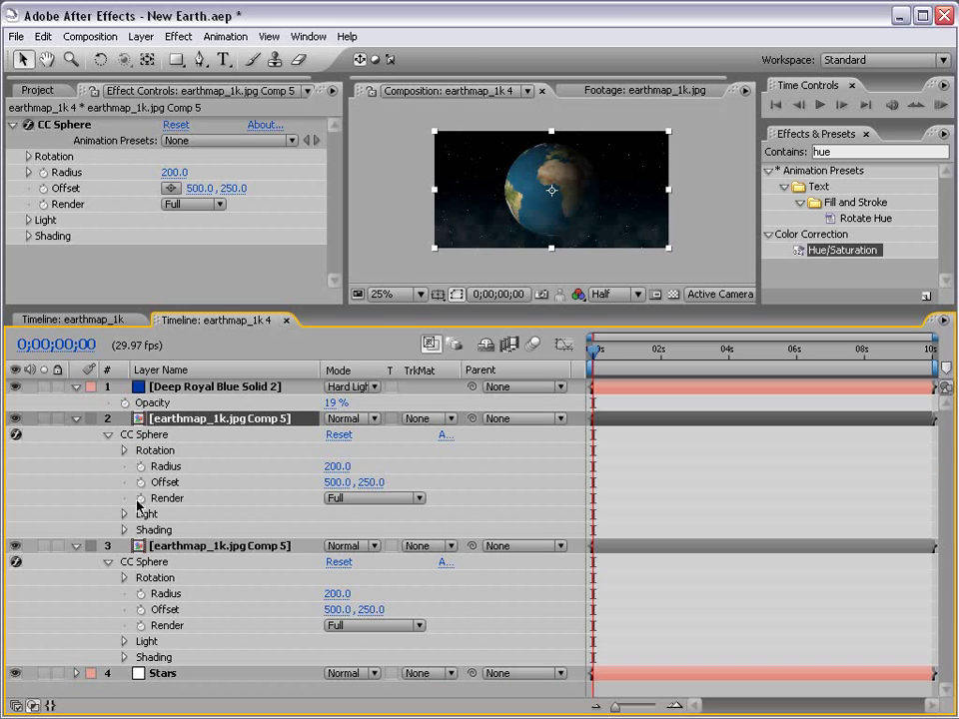
left_click(141, 469, "alt")
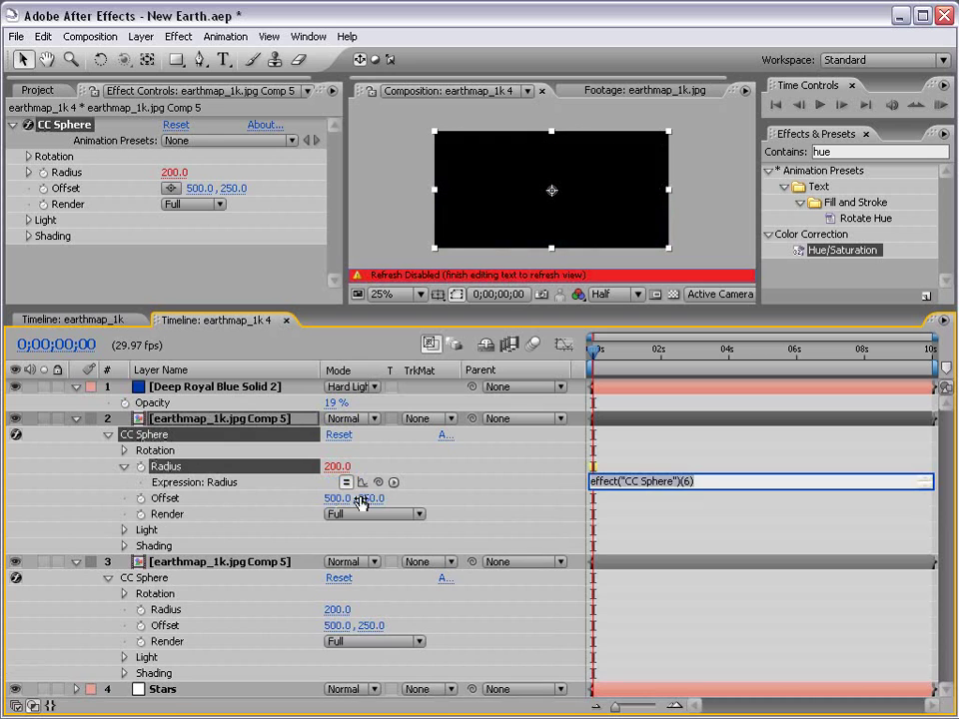
left_click_drag(377, 482, 176, 611)
Set the lower earth layer's CC Sphere Radius to 137 to test the link.
left_click(176, 565)
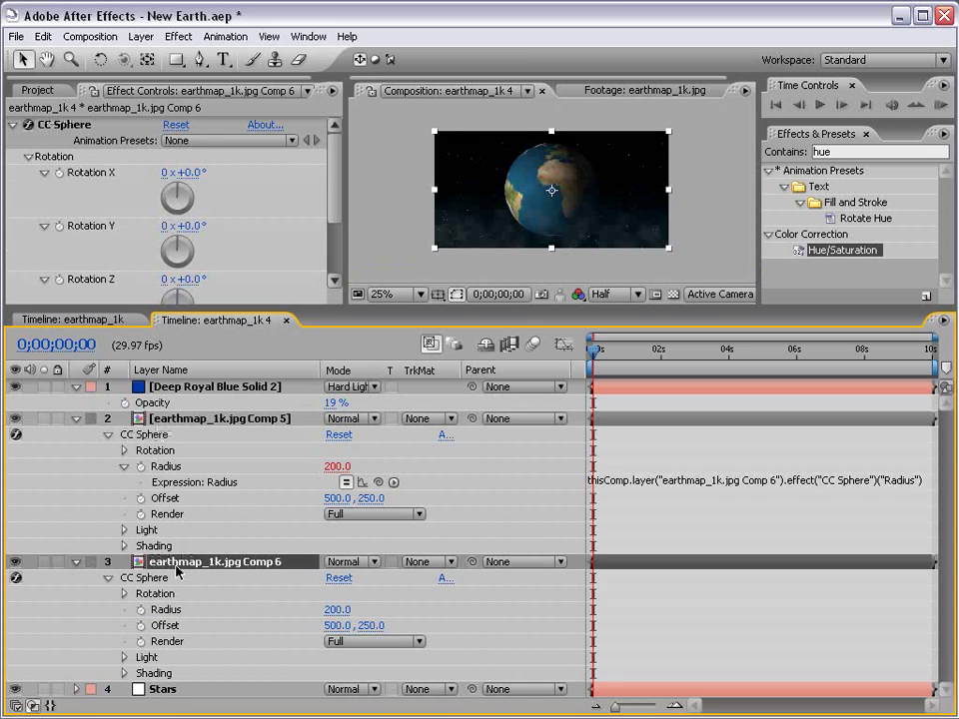
left_click_drag(335, 609, 403, 603)
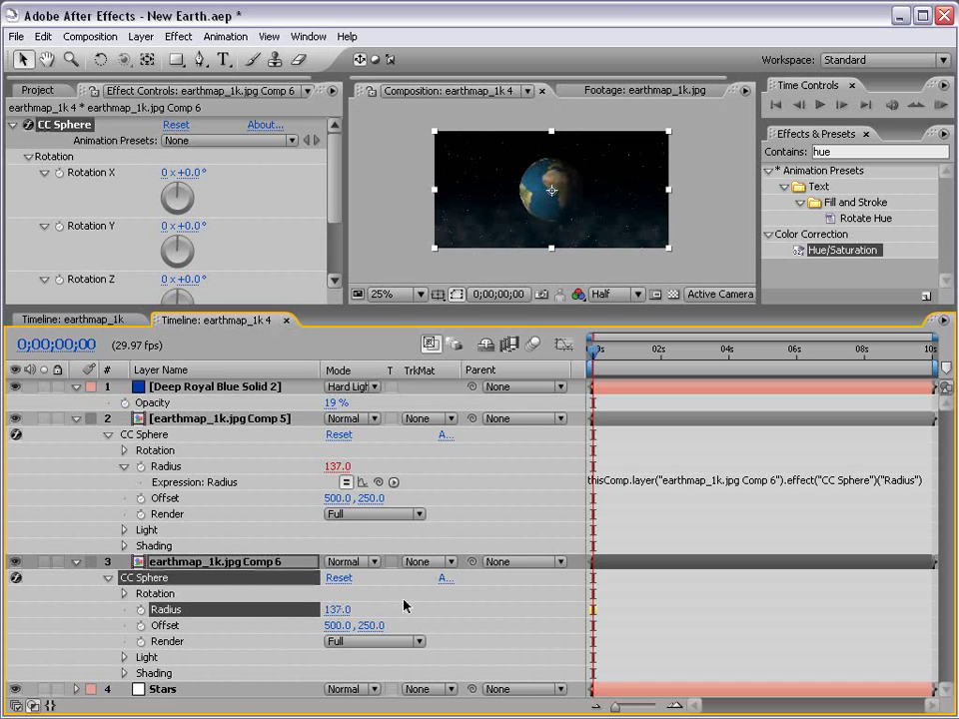
left_click(405, 604)
Expand the CC Sphere rotation properties on both earth layers and rename the lower layer Master Earth.
left_click_drag(177, 311, 176, 251)
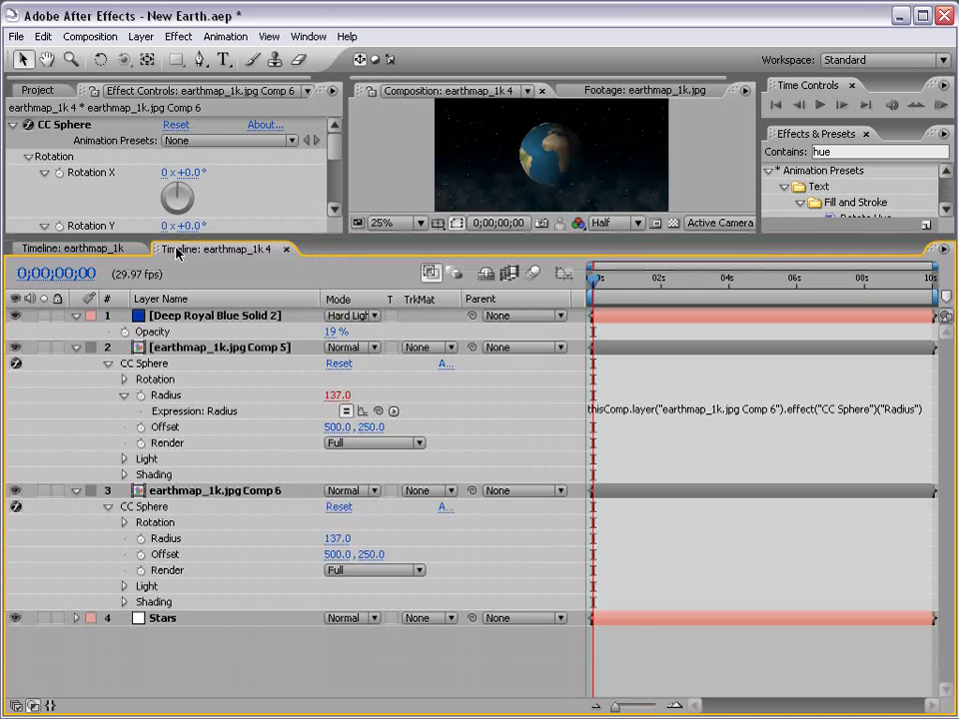
left_click(124, 380)
left_click(124, 570)
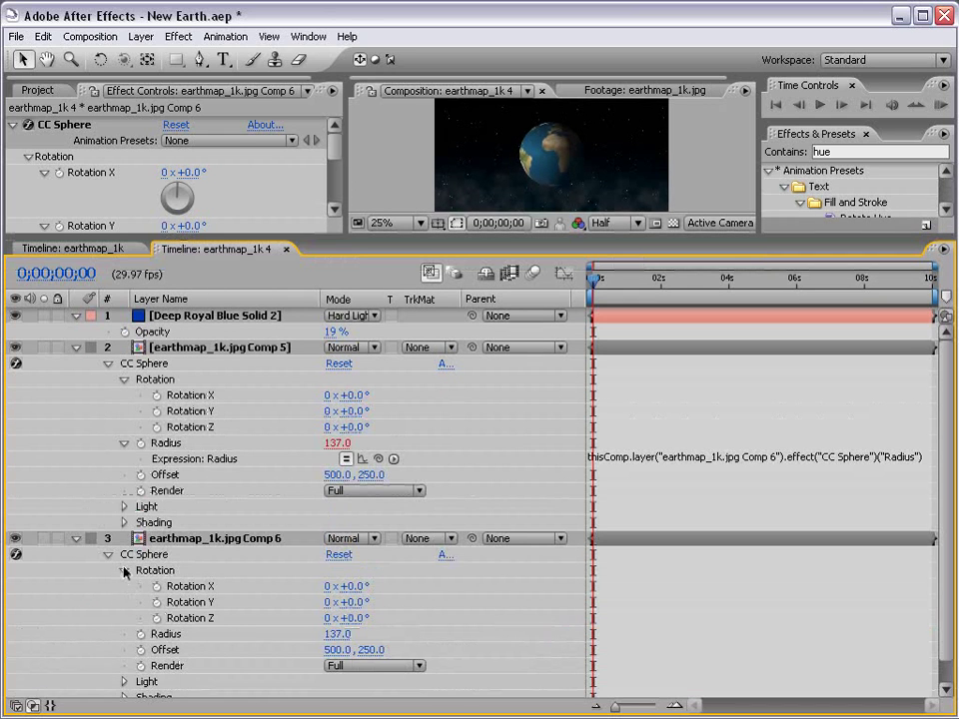
left_click_drag(228, 238, 229, 141)
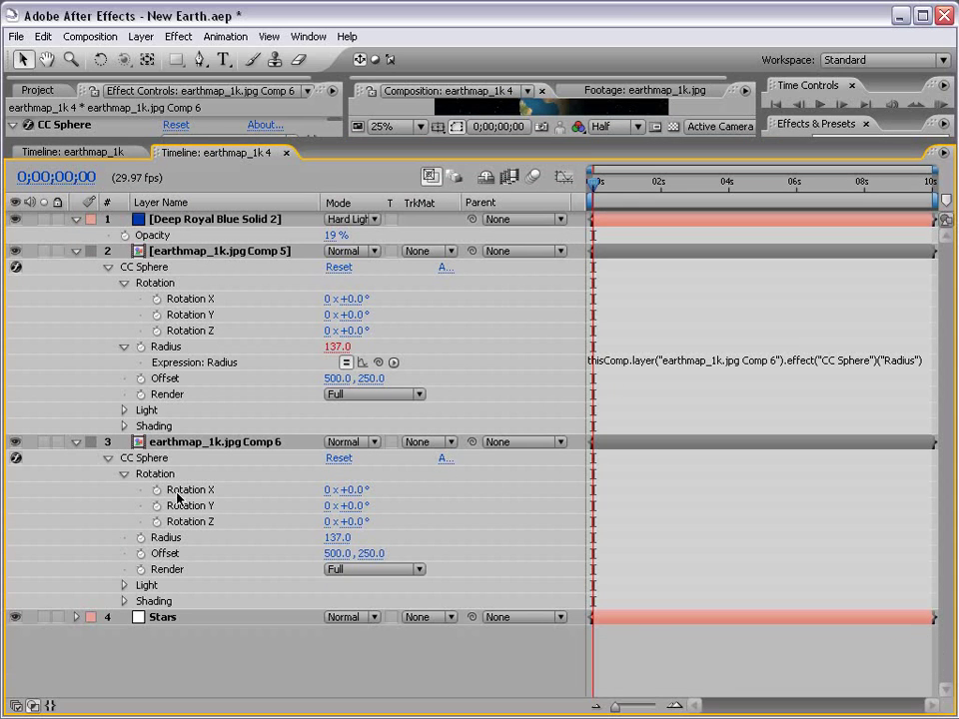
left_click(181, 444)
key("Return")
type("Master Earth")
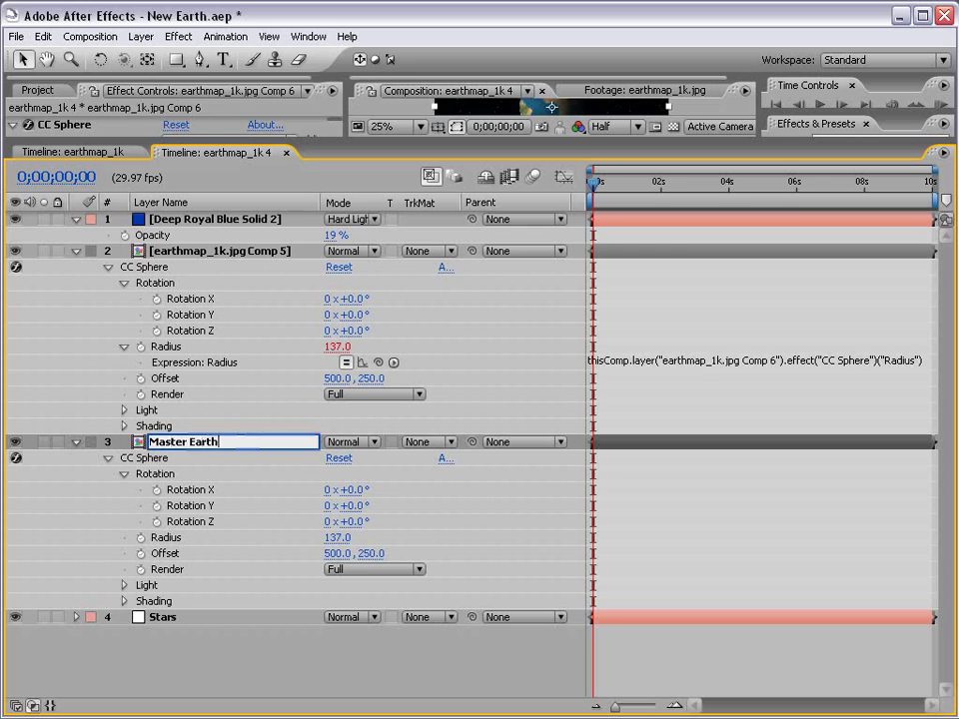
key("Return")
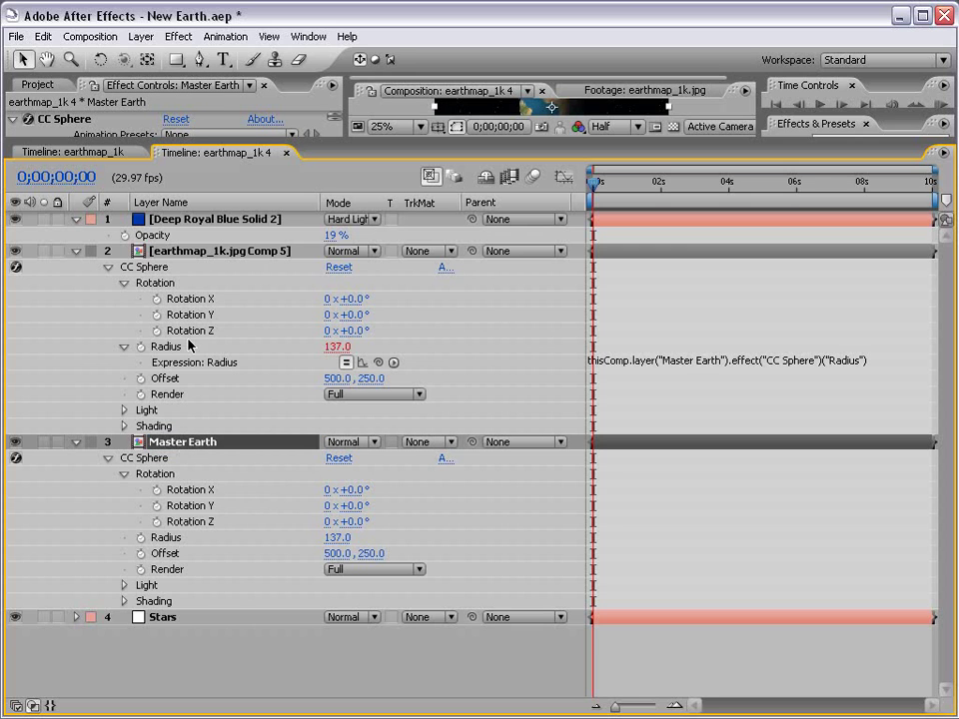
Link the upper earth layer's CC Sphere Rotation X, Y and Z to the matching Master Earth properties with expressions.
left_click(156, 300, "alt")
left_click_drag(376, 317, 183, 504)
left_click(156, 331, "alt")
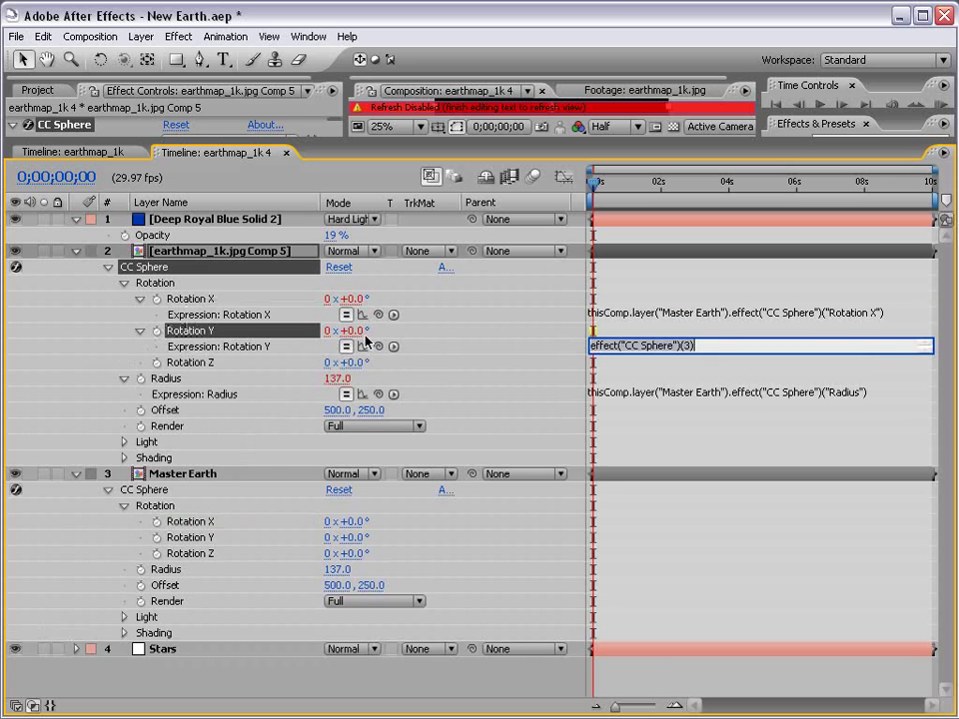
left_click_drag(384, 350, 174, 537)
left_click(155, 363, "alt")
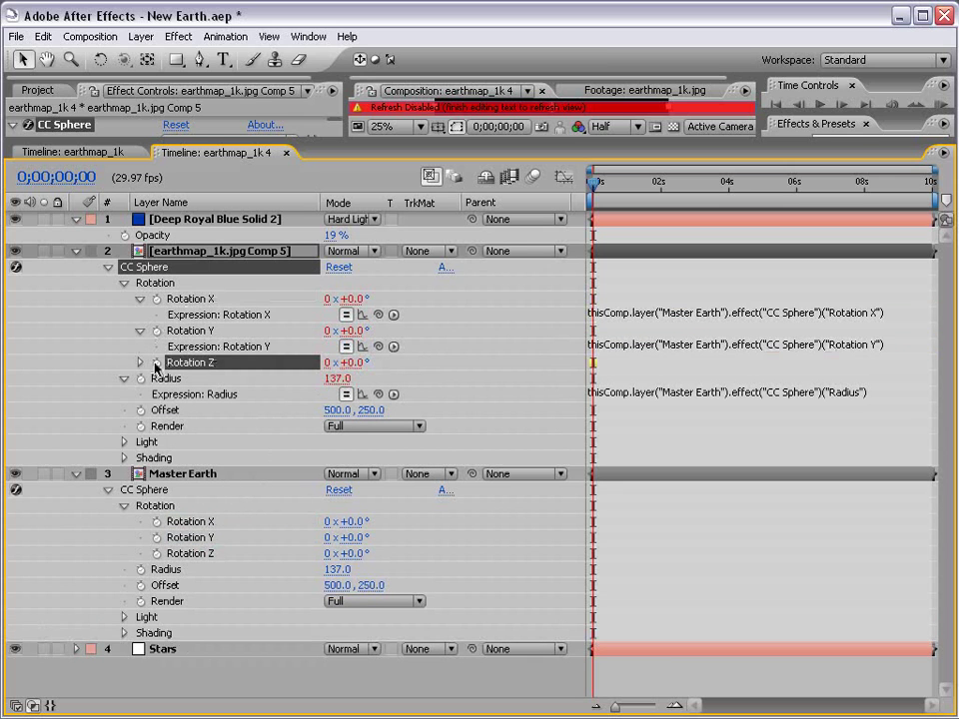
left_click_drag(378, 378, 211, 569)
left_click(758, 565)
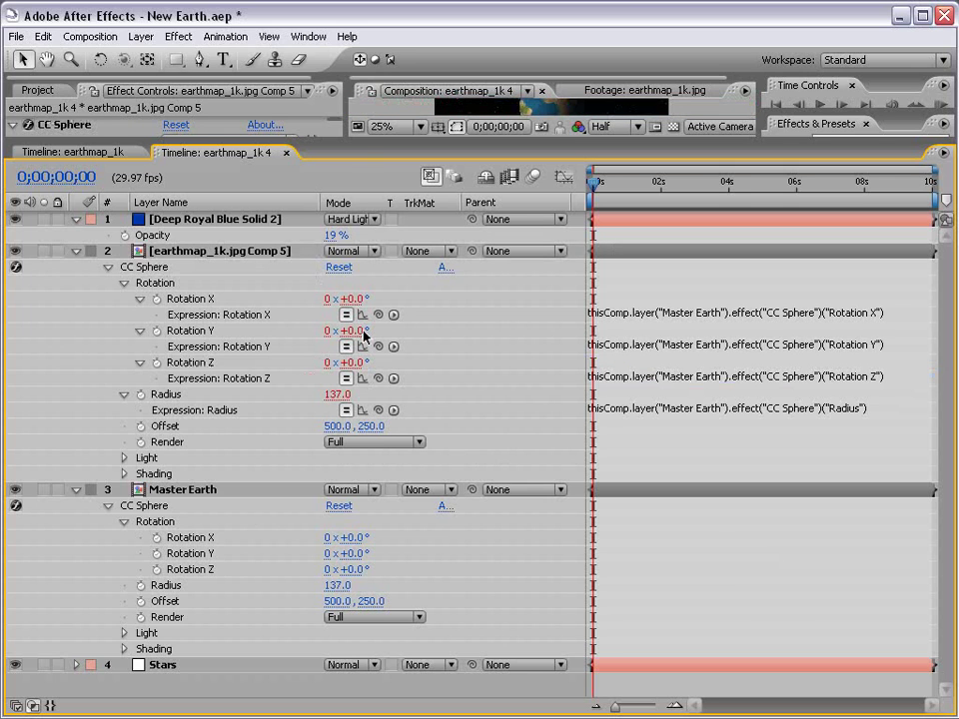
Set the upper earth layer's CC Sphere Light Direction to 70° so the opposite side of the globe is lit.
left_click_drag(339, 140, 322, 238)
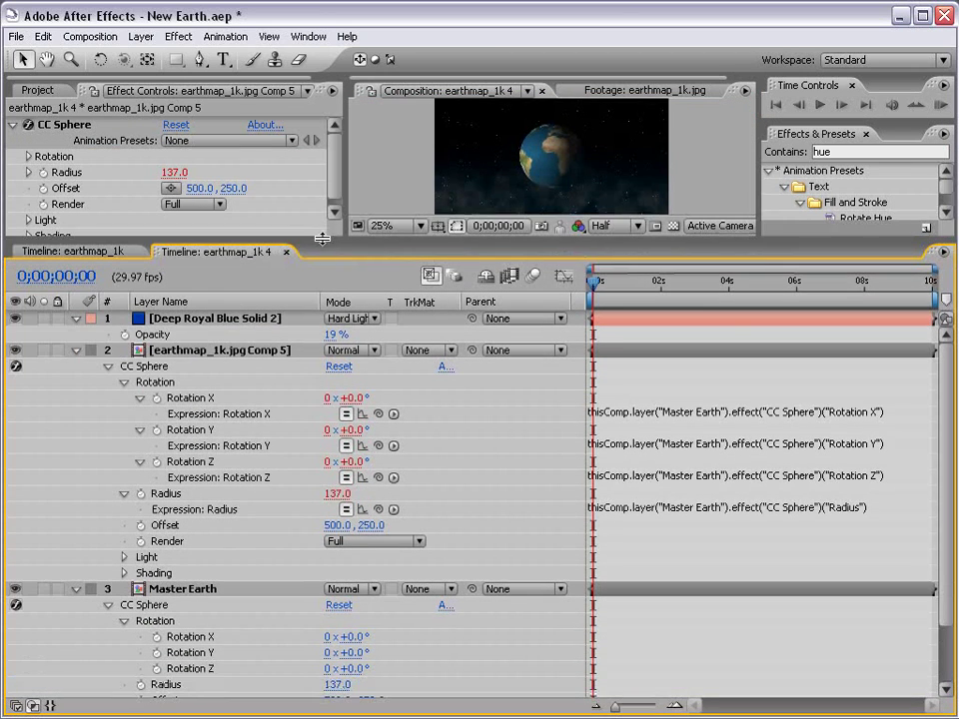
left_click(108, 366)
left_click(107, 367)
left_click(124, 557)
scroll(200, 514, "down", 2)
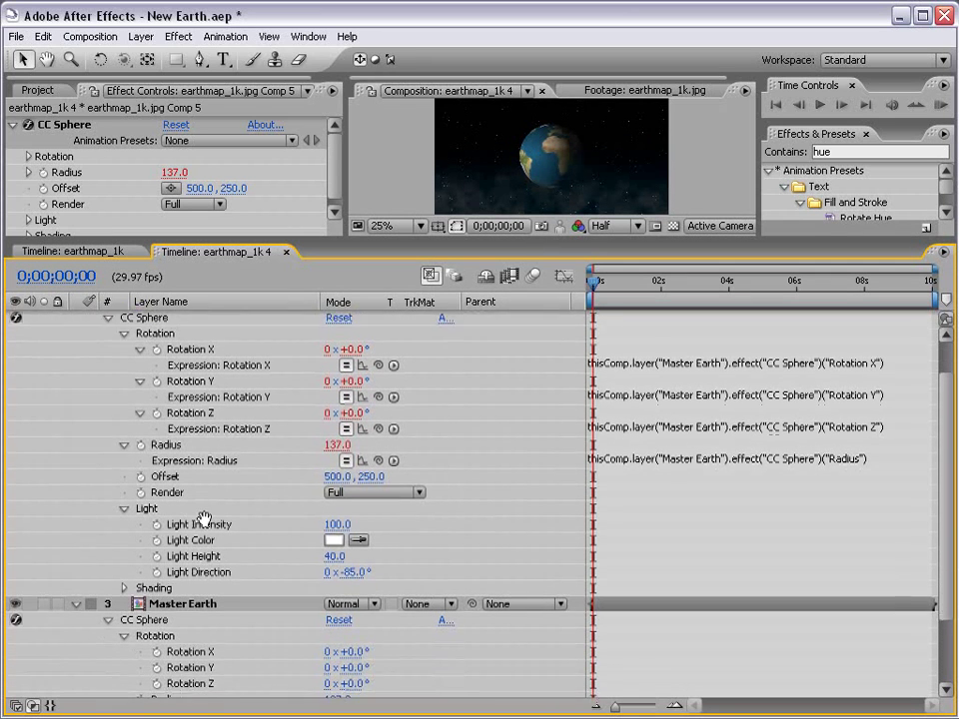
left_click_drag(347, 564, 377, 571)
left_click(357, 559)
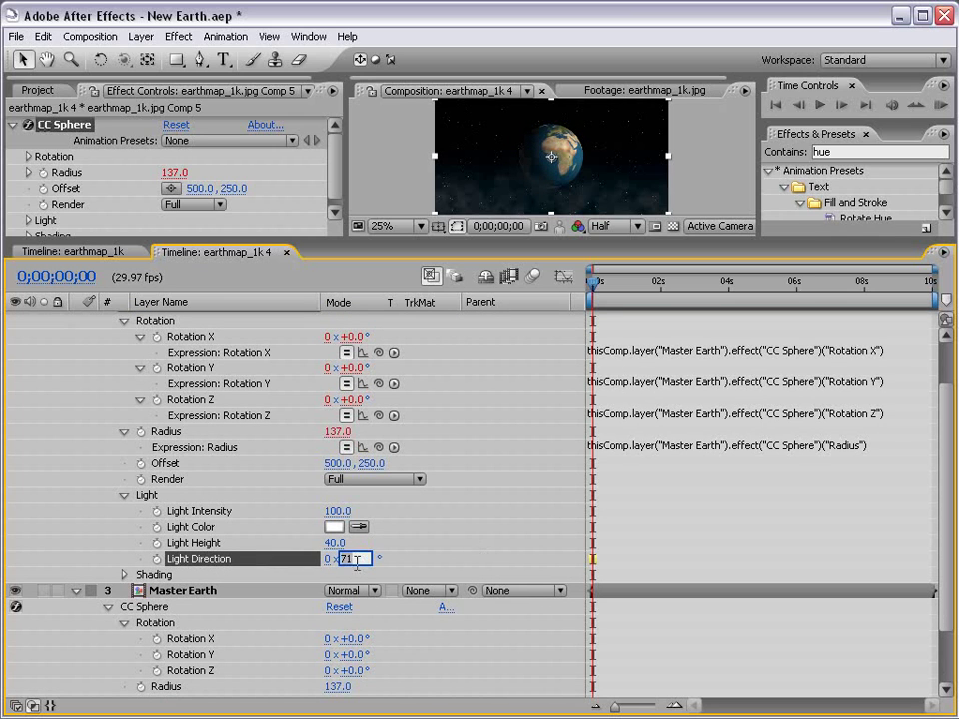
type("70")
key("Return")
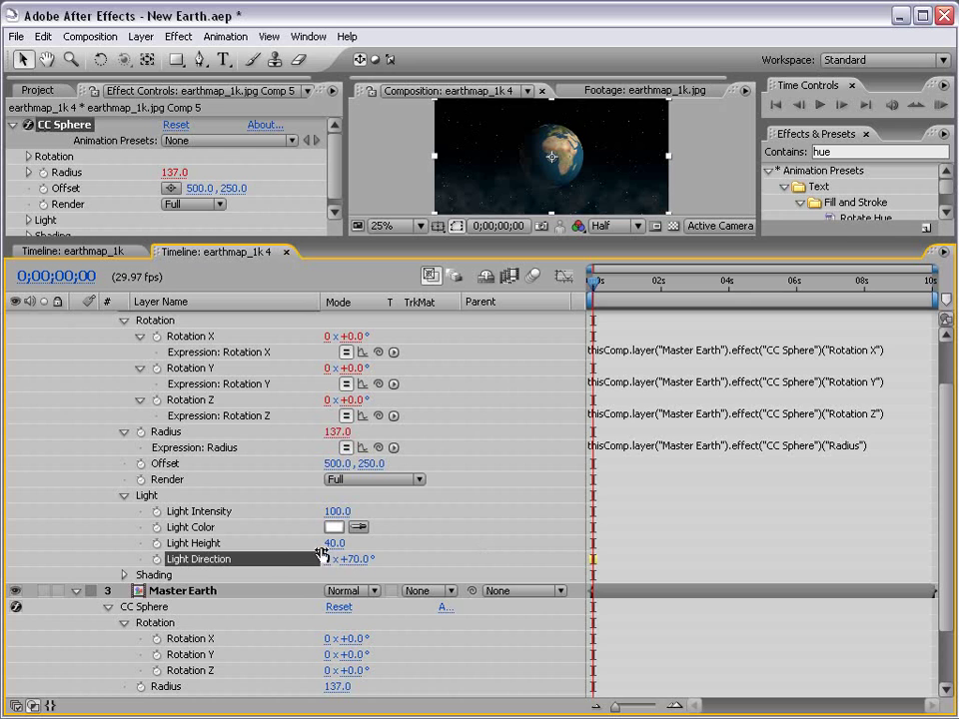
Set the upper earth layer's CC Sphere Light Height to -53, Light Intensity to 390 and Light Direction to 90°.
left_click_drag(334, 543, 252, 545)
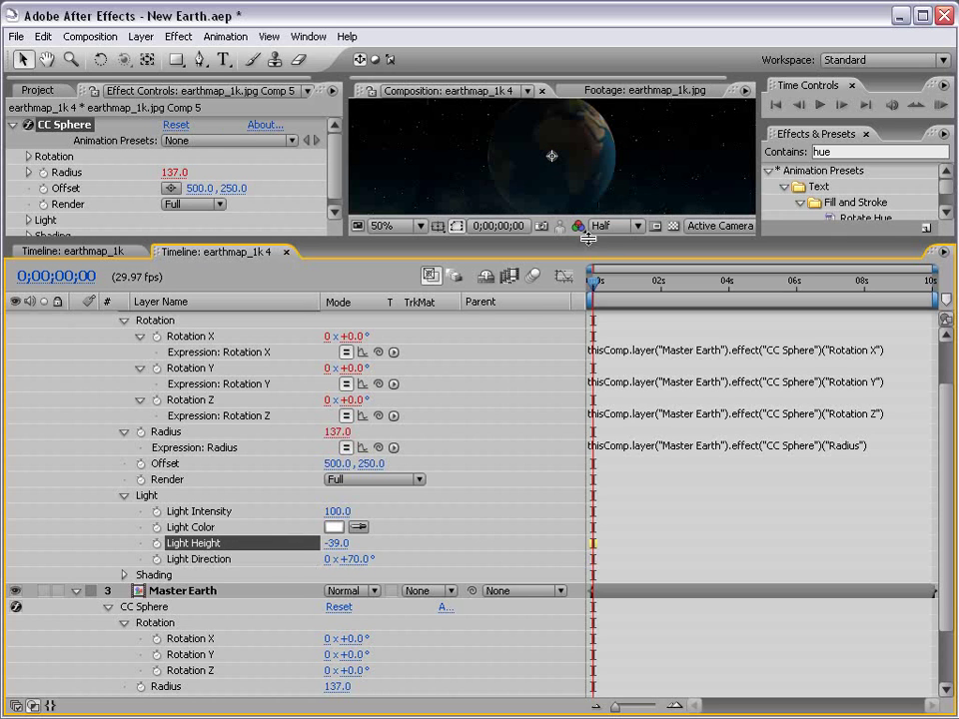
left_click_drag(582, 241, 582, 346)
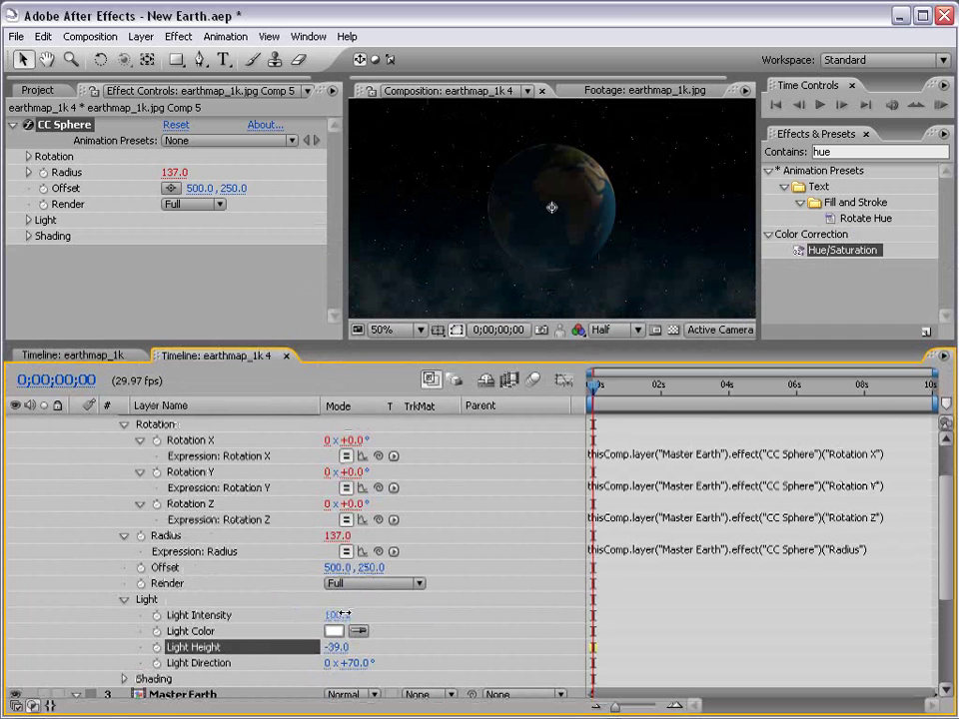
left_click_drag(337, 615, 517, 640)
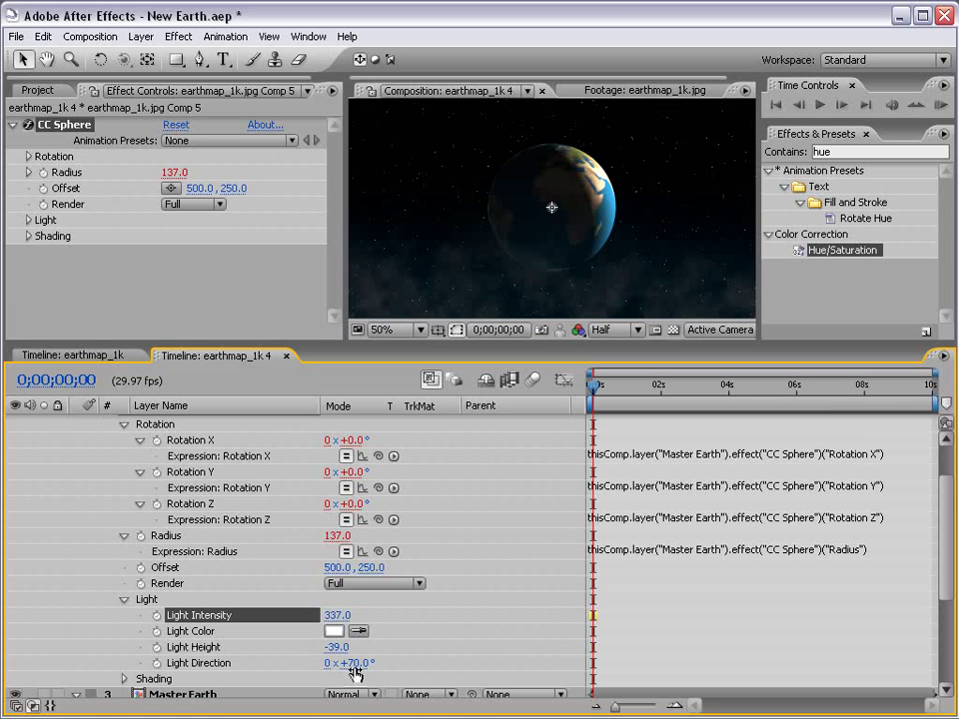
left_click_drag(355, 664, 385, 616)
Change the upper earth layer's CC Sphere Light Color to turquoise 44FFE7.
left_click(339, 631)
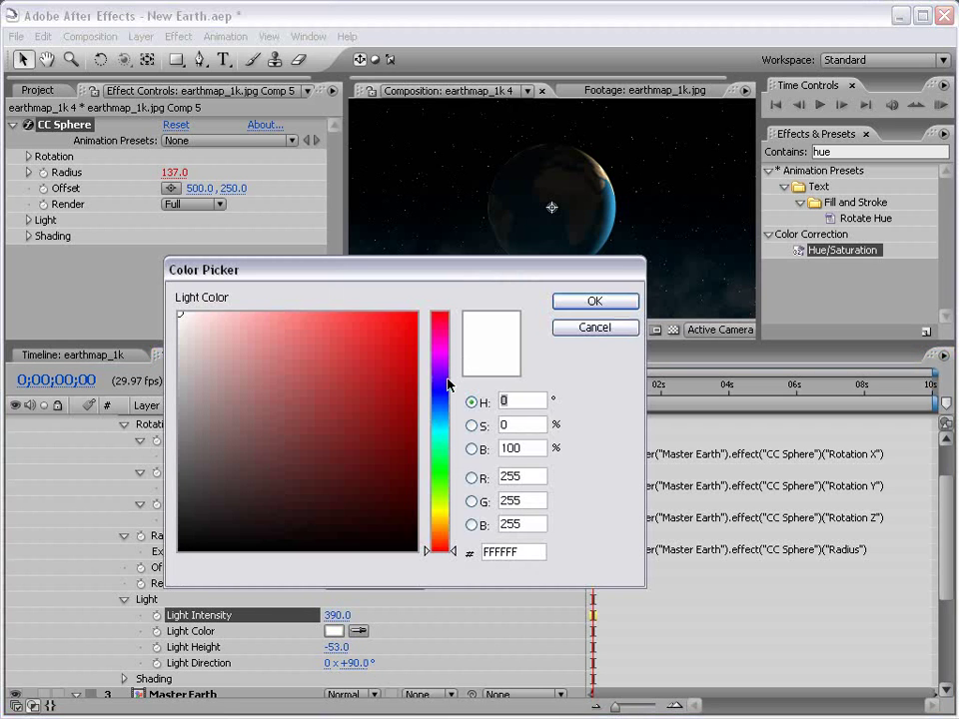
left_click_drag(440, 443, 441, 441)
mouse_move(363, 352)
left_mouse_down()
mouse_move(355, 373)
mouse_move(352, 311)
left_mouse_up()
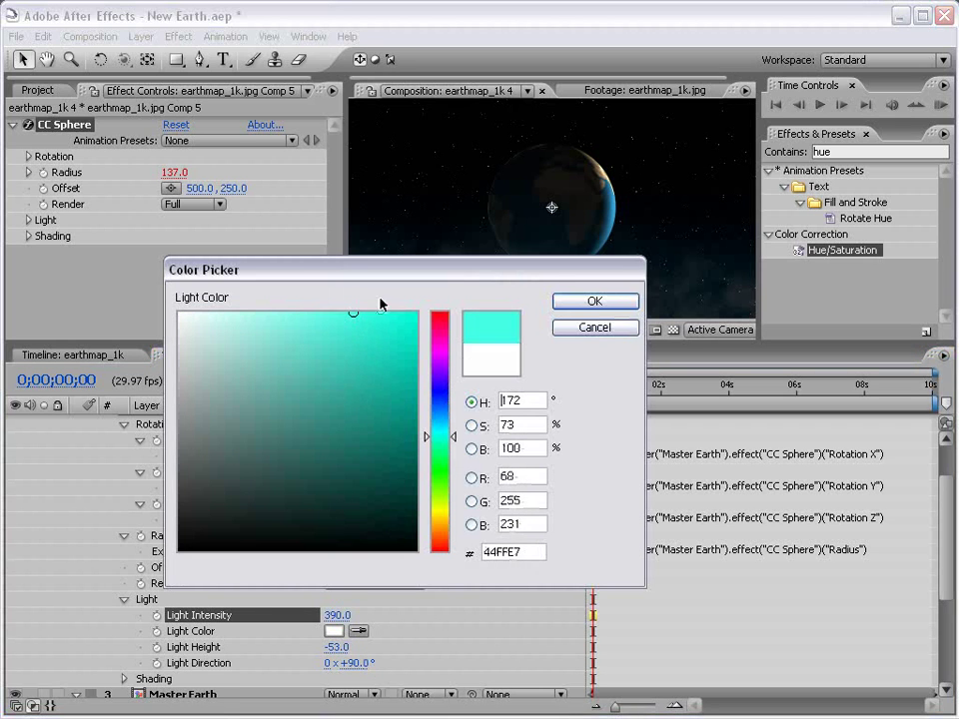
left_click(589, 302)
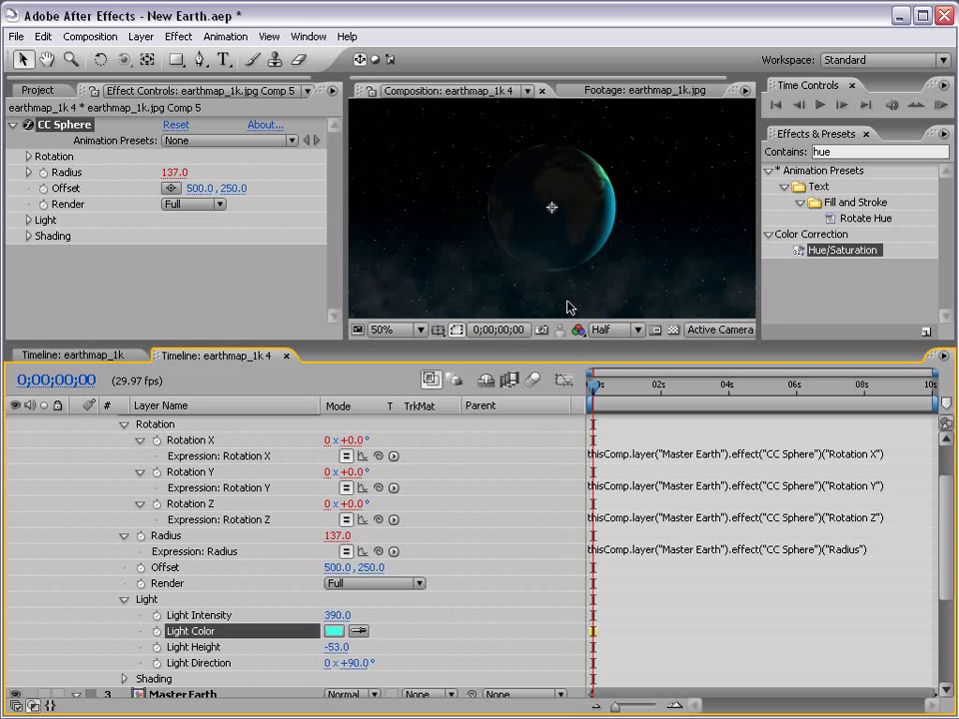
key("grave")
key("grave")
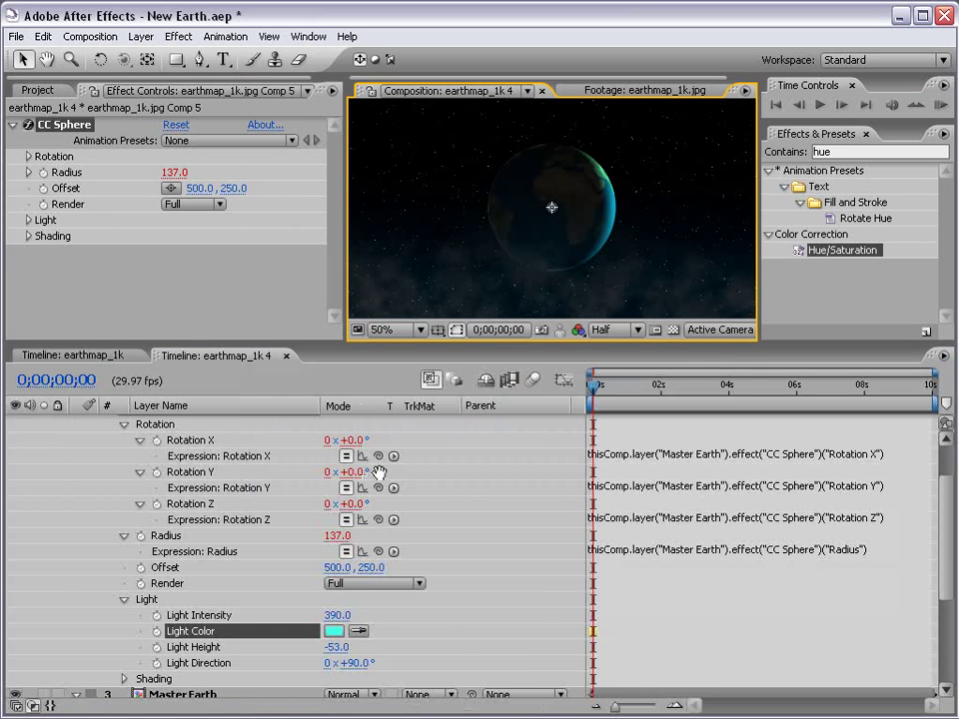
Set the upper earth layer's blending mode to Screen and check the composite at full size.
scroll(413, 567, "up", 2)
left_click(342, 453)
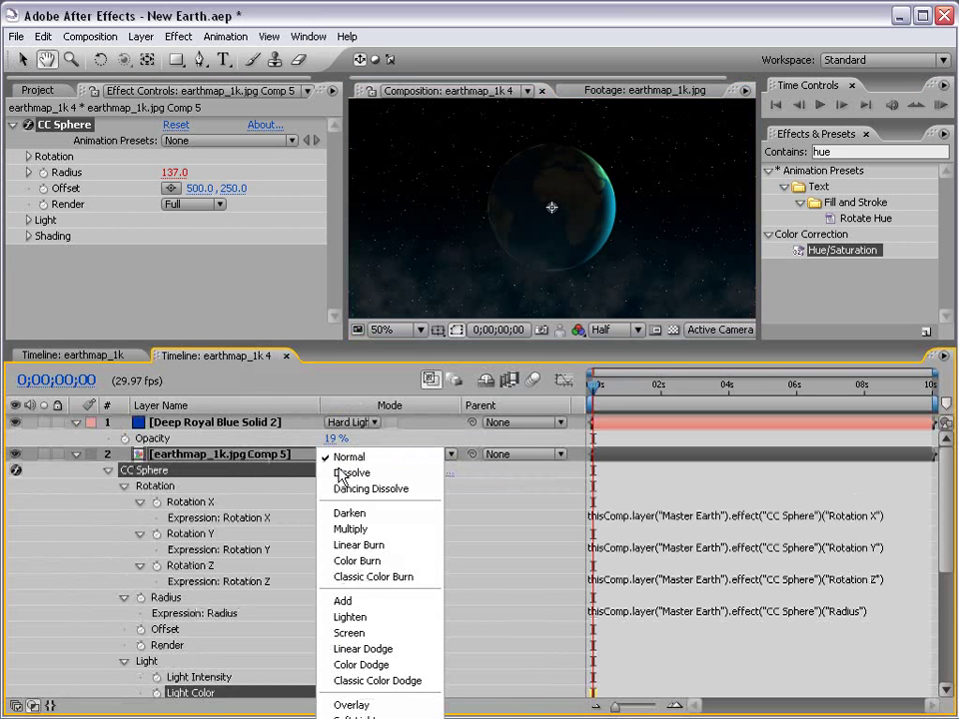
left_click(365, 634)
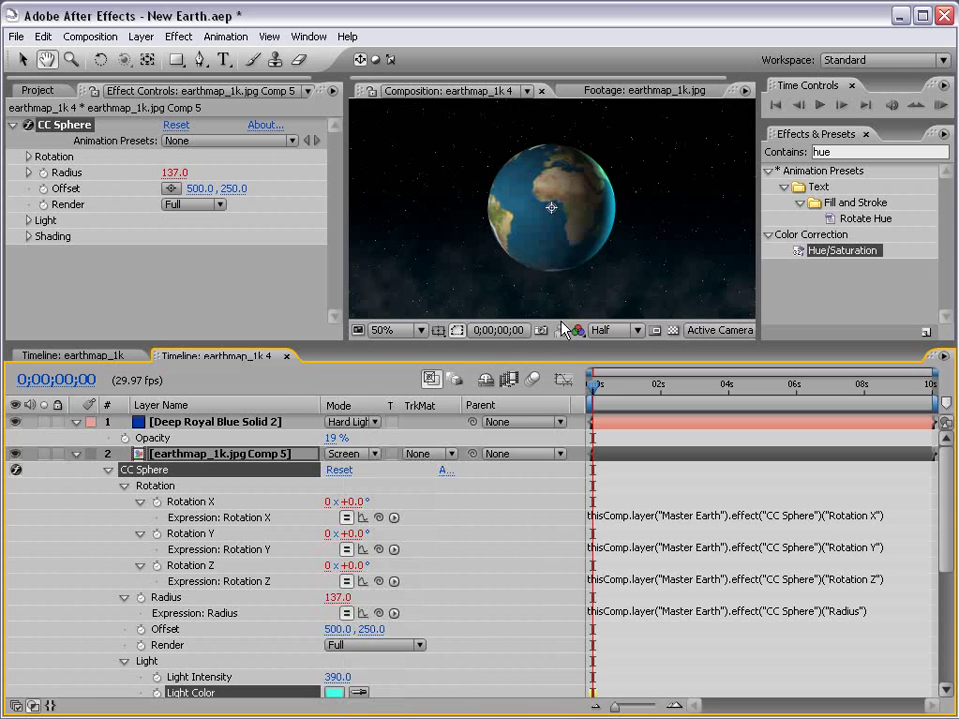
key("grave")
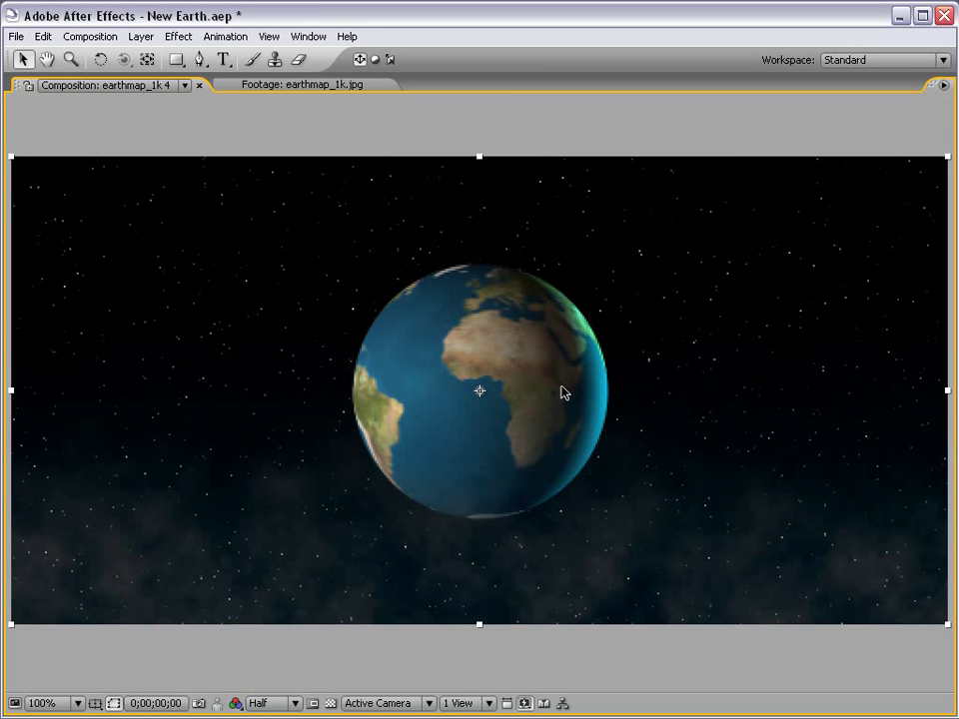
key("grave")
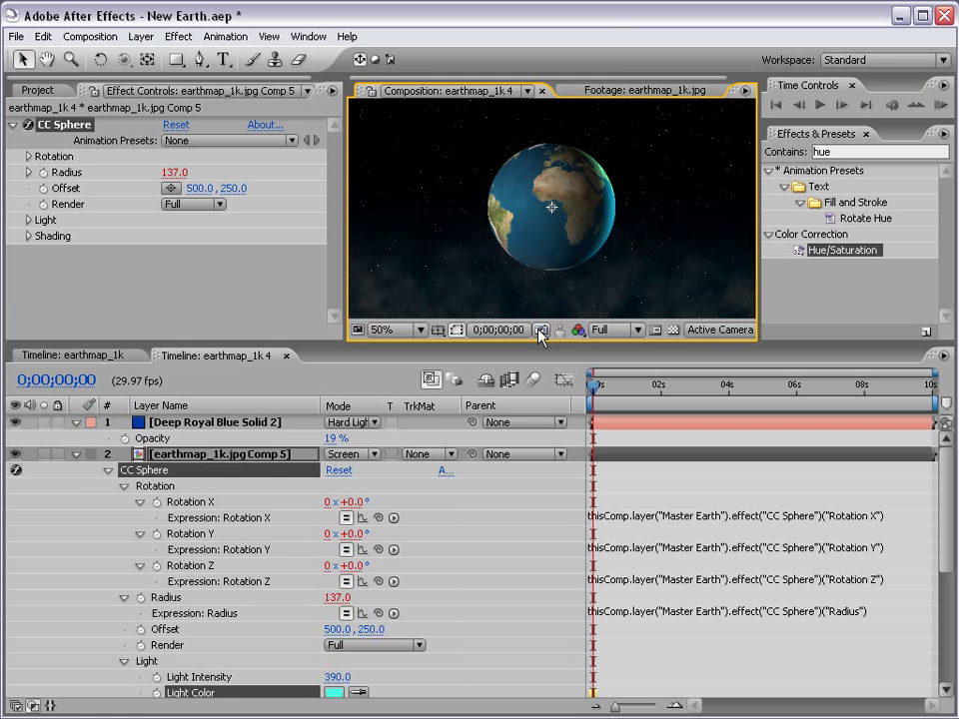
Set Master Earth's CC Sphere Rotation Y to 29°, soloing the linked earth layer to check that it follows.
left_click(76, 455)
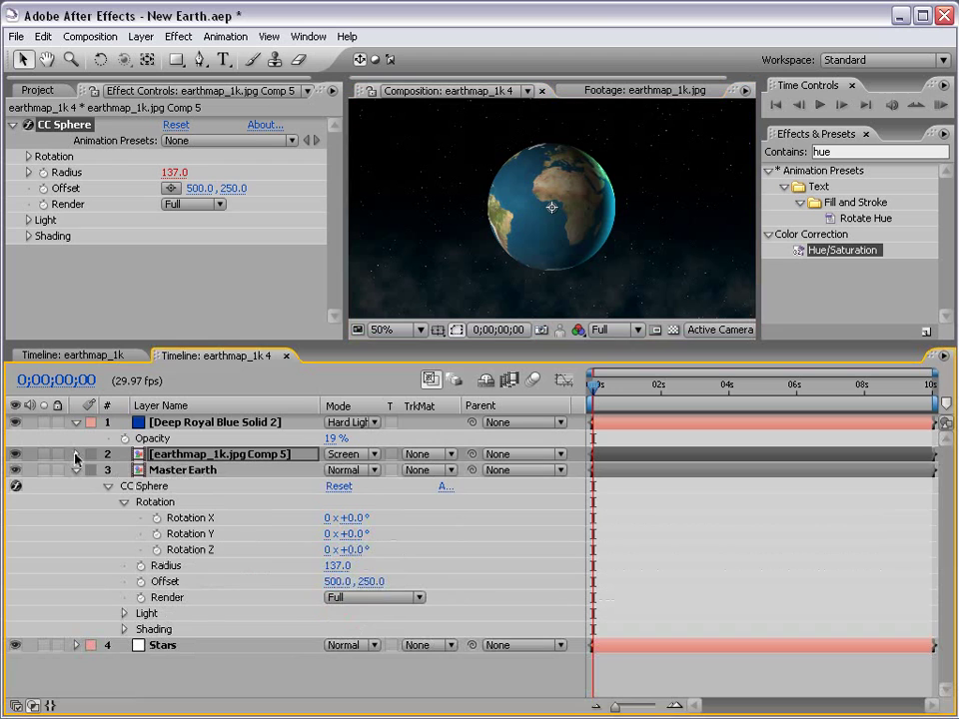
left_click(155, 472)
mouse_move(343, 534)
left_mouse_down()
mouse_move(395, 529)
mouse_move(349, 533)
left_mouse_up()
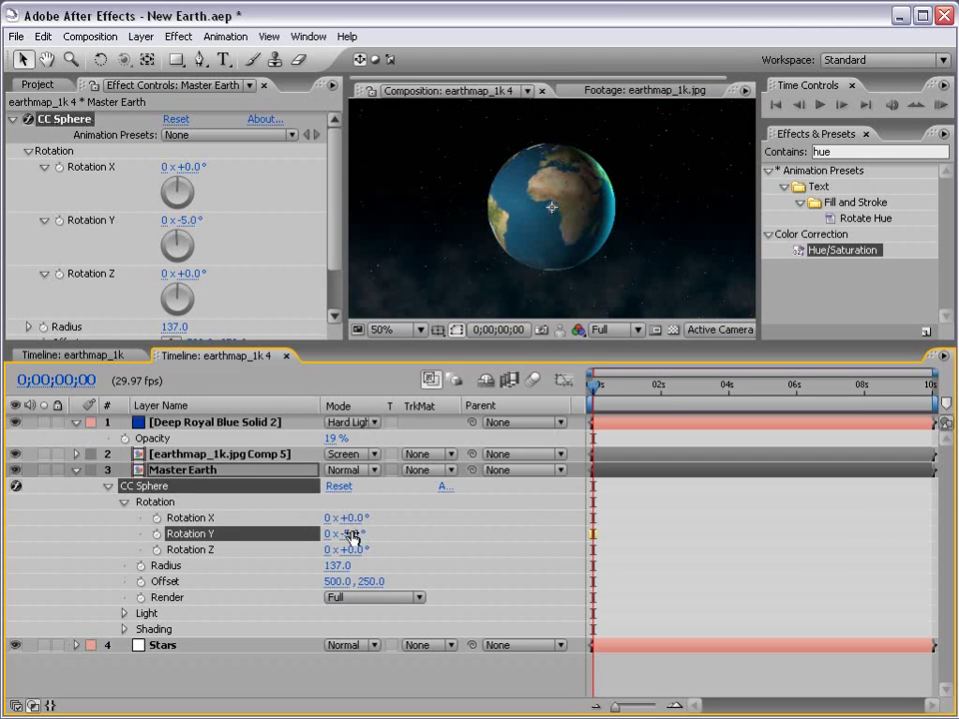
left_click(44, 456)
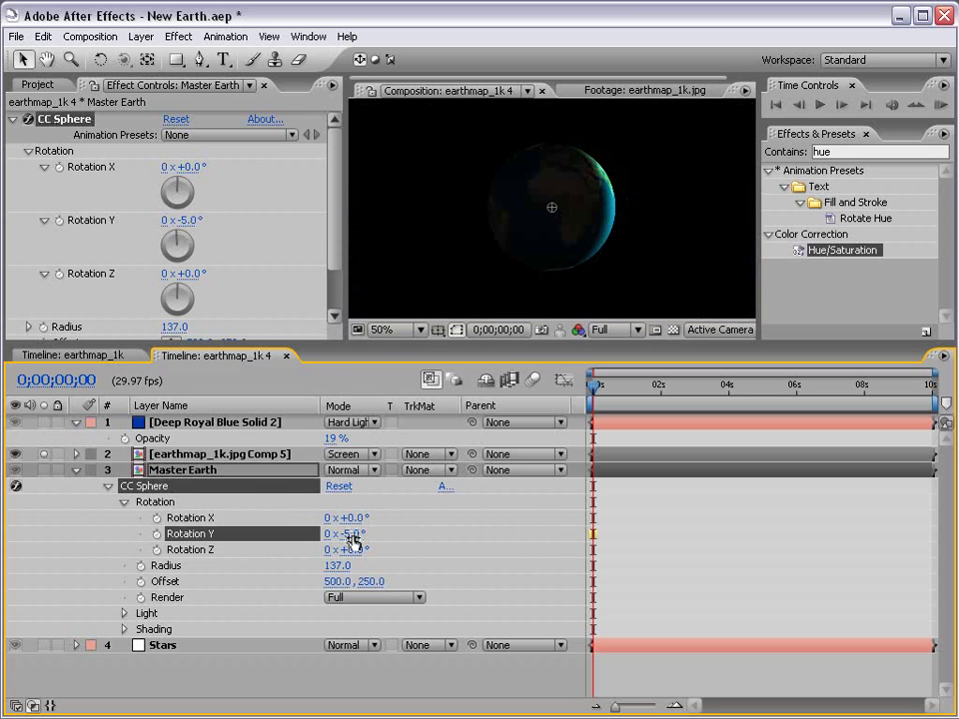
left_click_drag(345, 535, 366, 511)
left_click(45, 455)
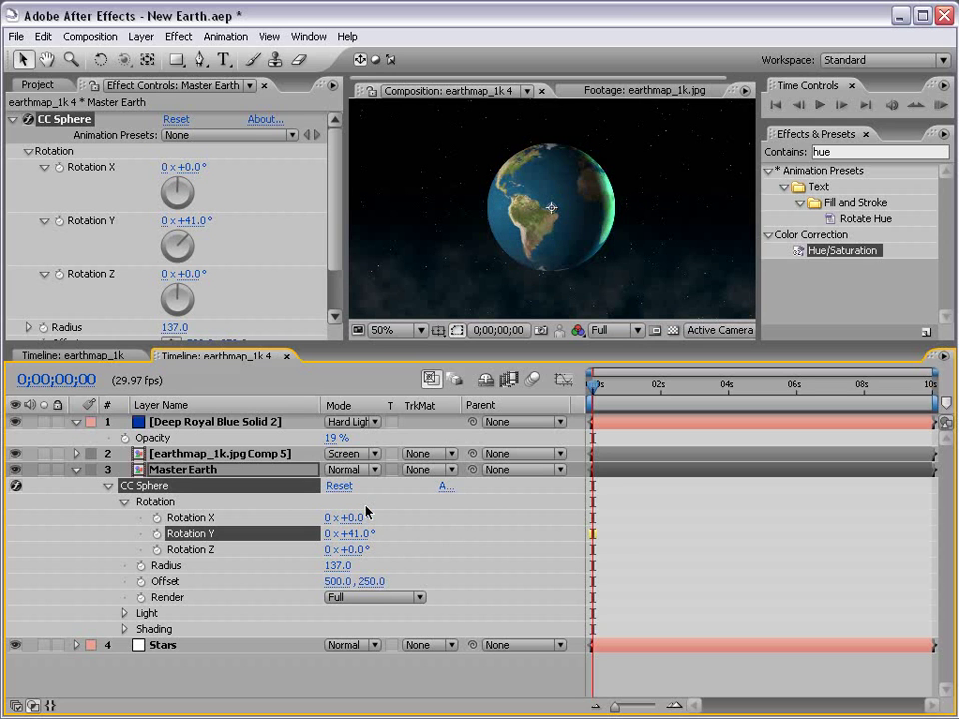
key("ctrl+z")
Duplicate the Screen-mode earth layer and expand the copy's CC Sphere Light properties.
left_click(97, 457)
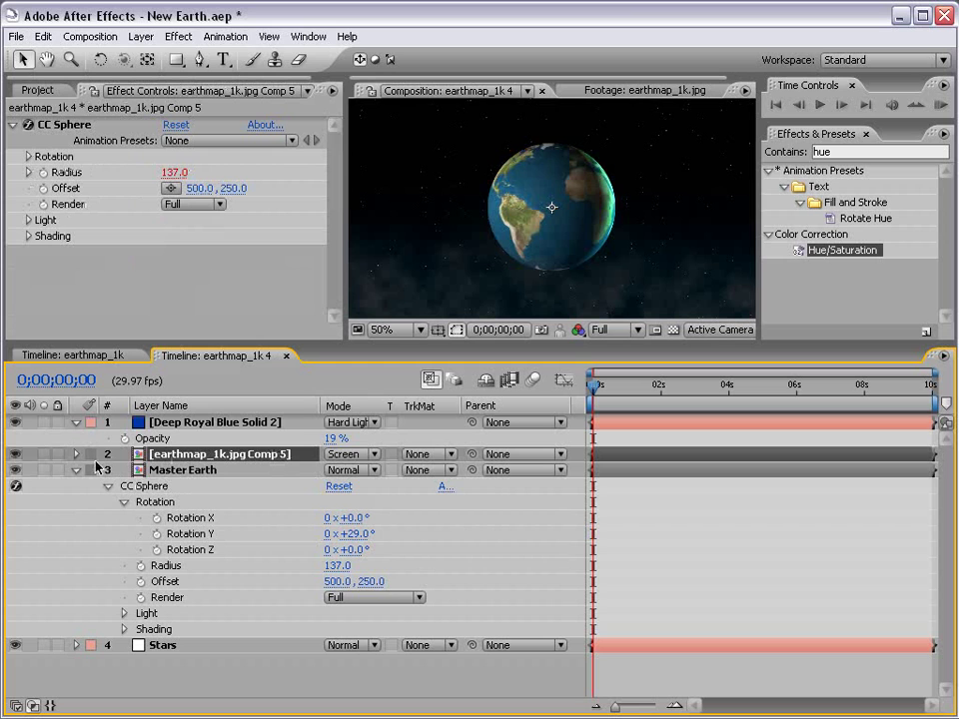
left_click(77, 469)
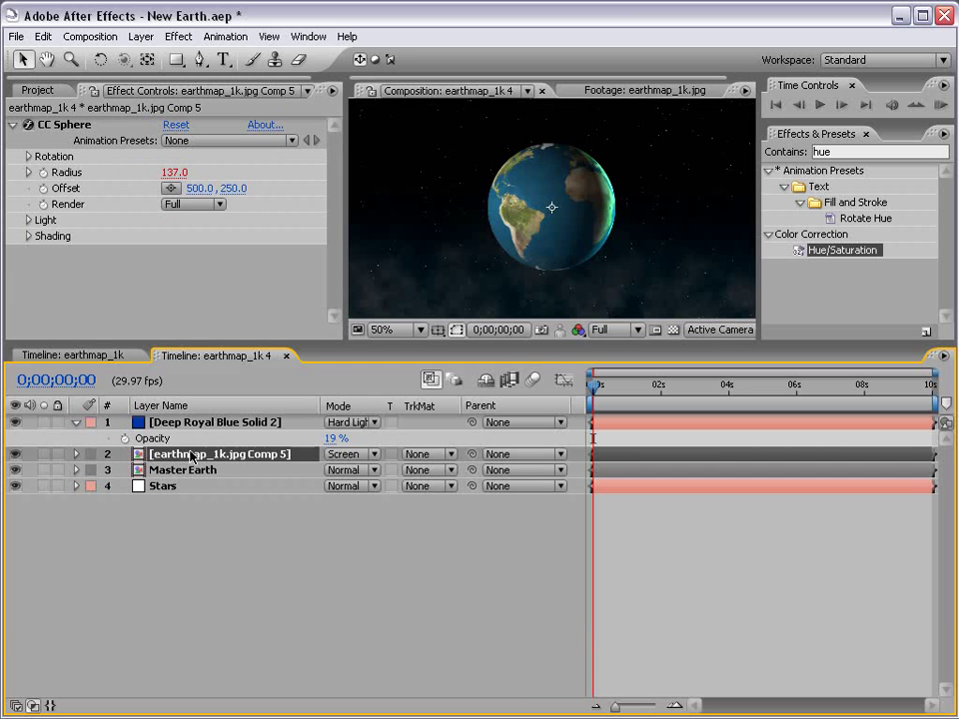
key("ctrl+d")
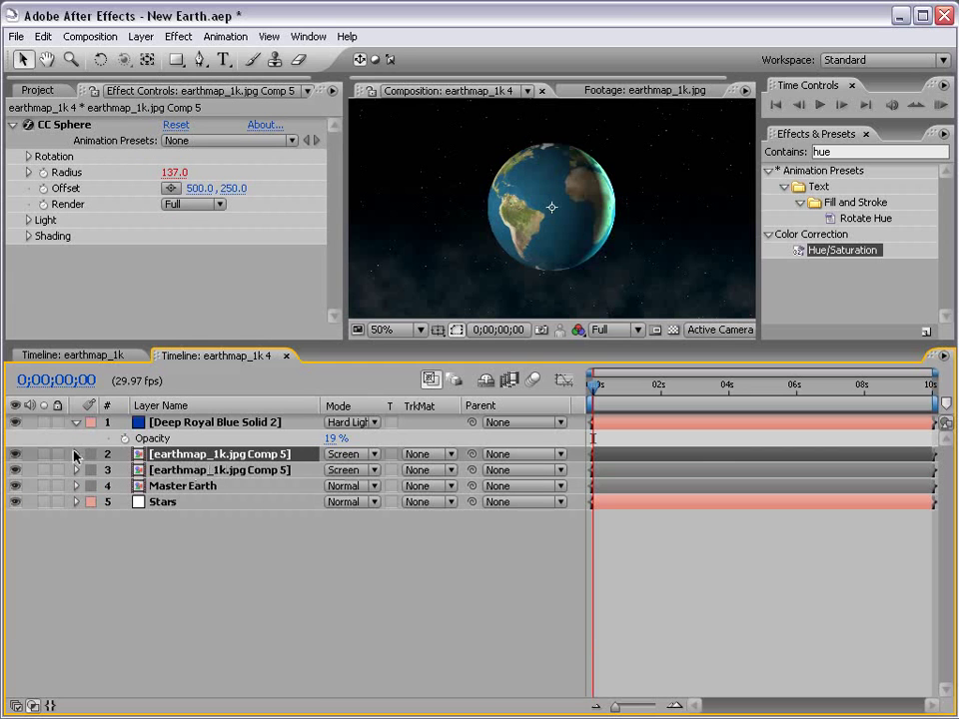
left_click(77, 454)
left_click(92, 470)
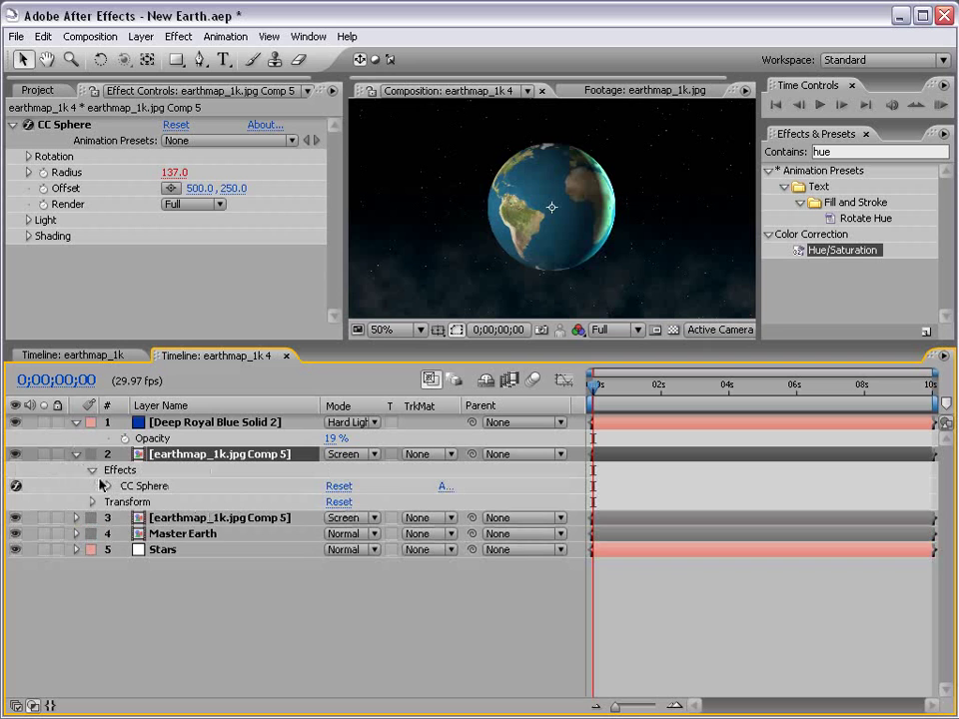
left_click(108, 486)
left_click(125, 565)
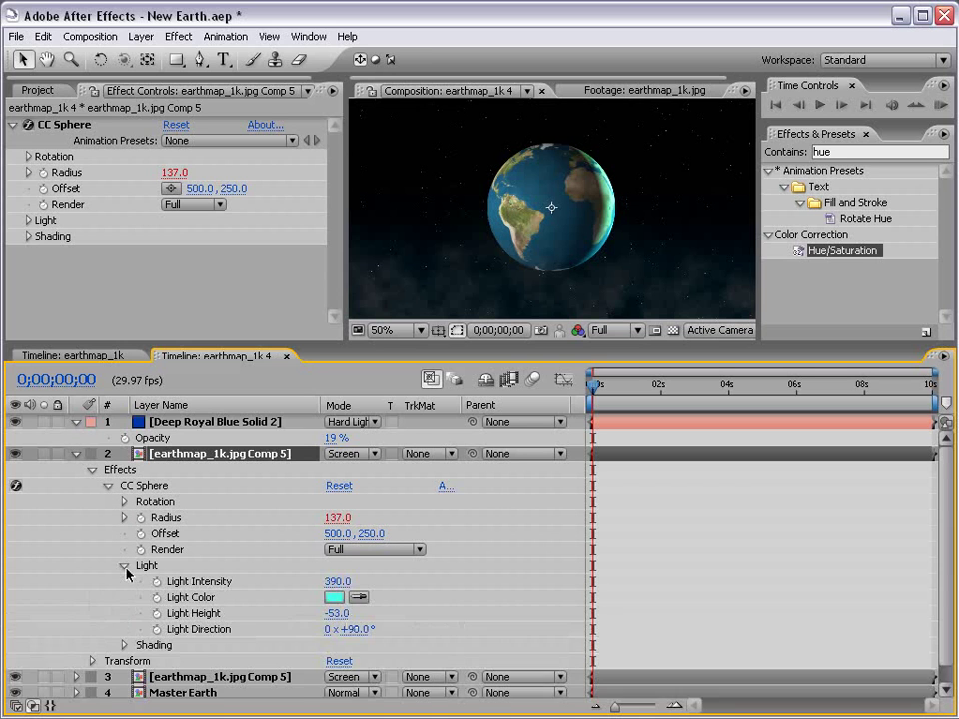
Set the duplicated earth layer's Light Direction to 261° and Light Height to -22.
left_click_drag(337, 611, 499, 599)
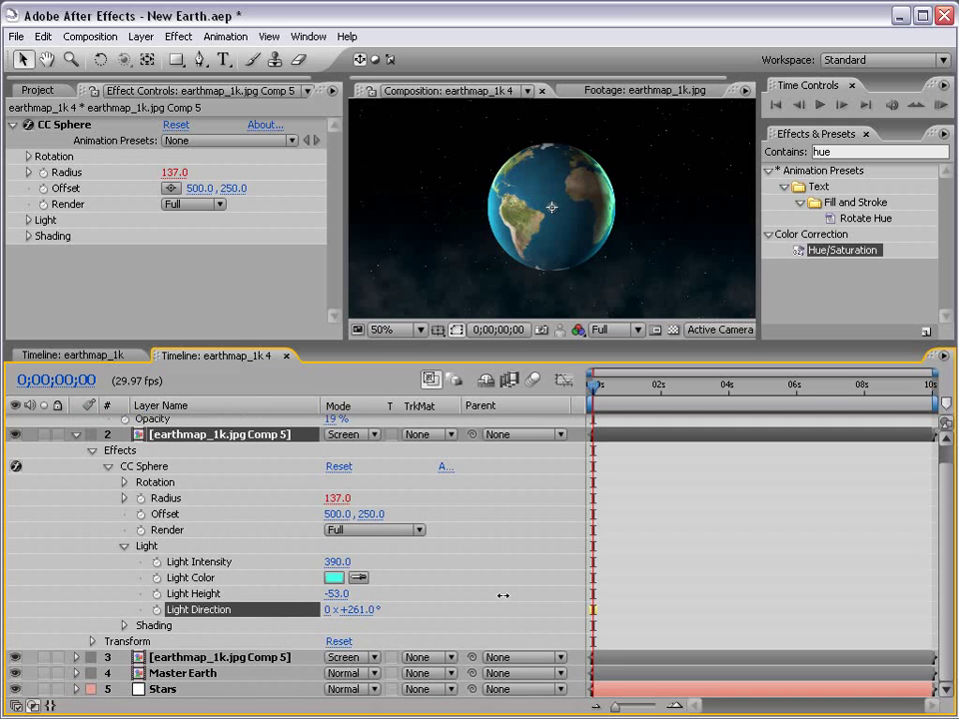
left_click(330, 464)
left_click_drag(336, 597, 339, 583)
Change the duplicated earth layer's Light Color to a very pale cyan and set its Light Intensity to 242.
left_click(337, 578)
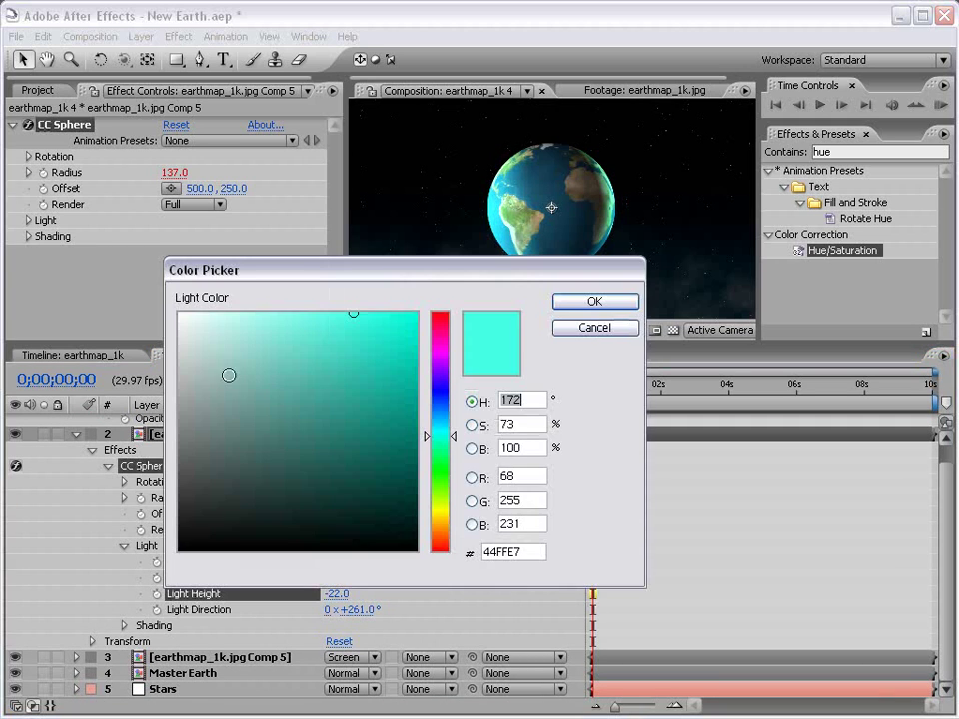
left_click(198, 311)
left_click(564, 302)
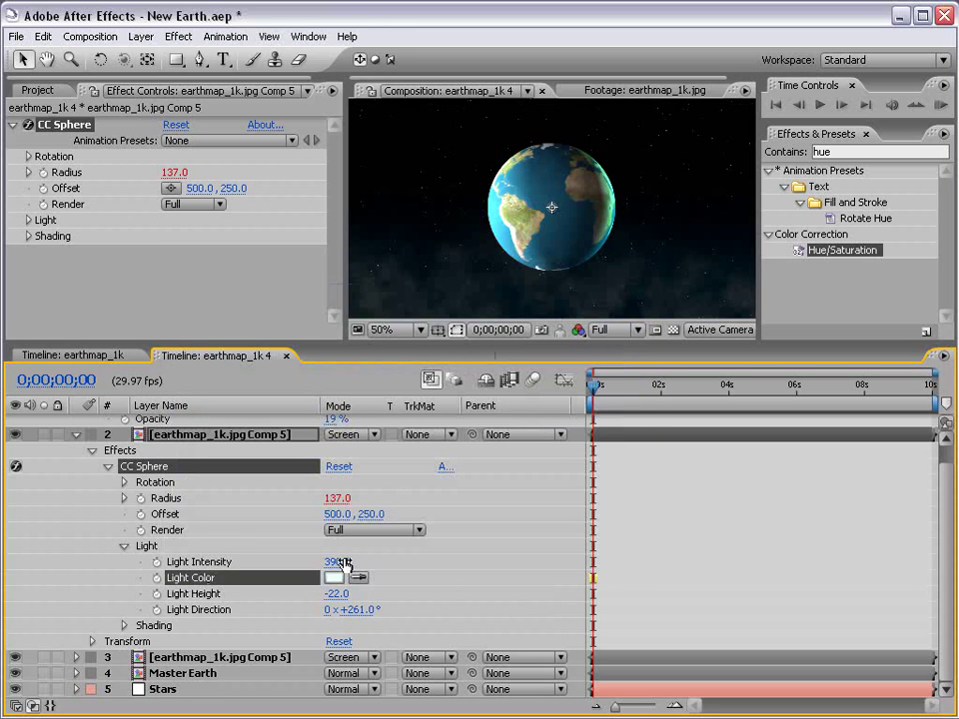
left_click_drag(336, 562, 199, 563)
key("grave")
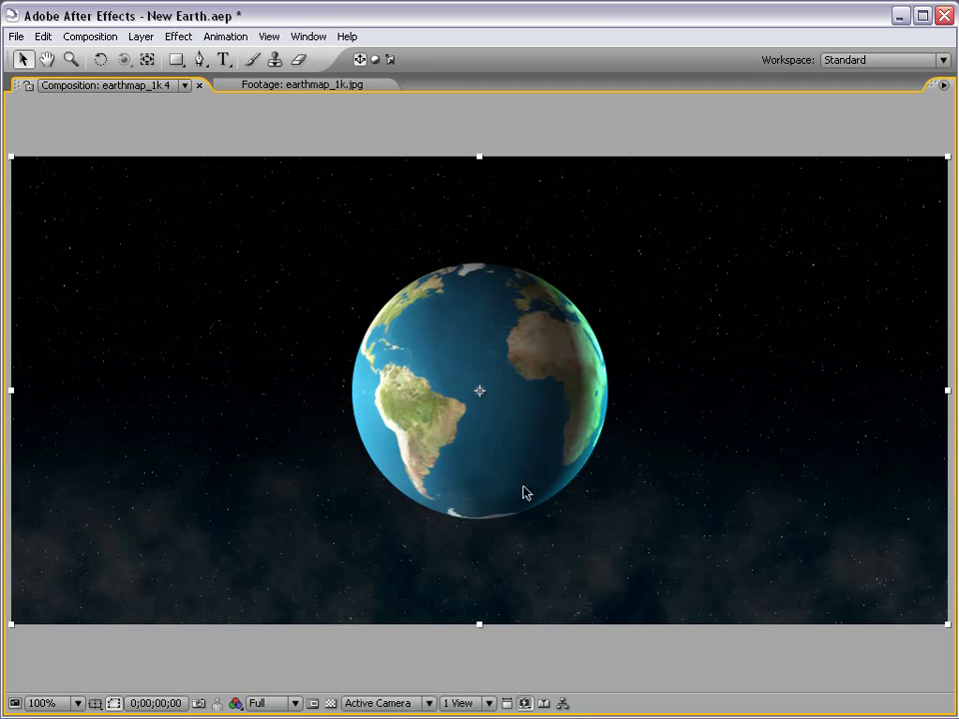
key("grave")
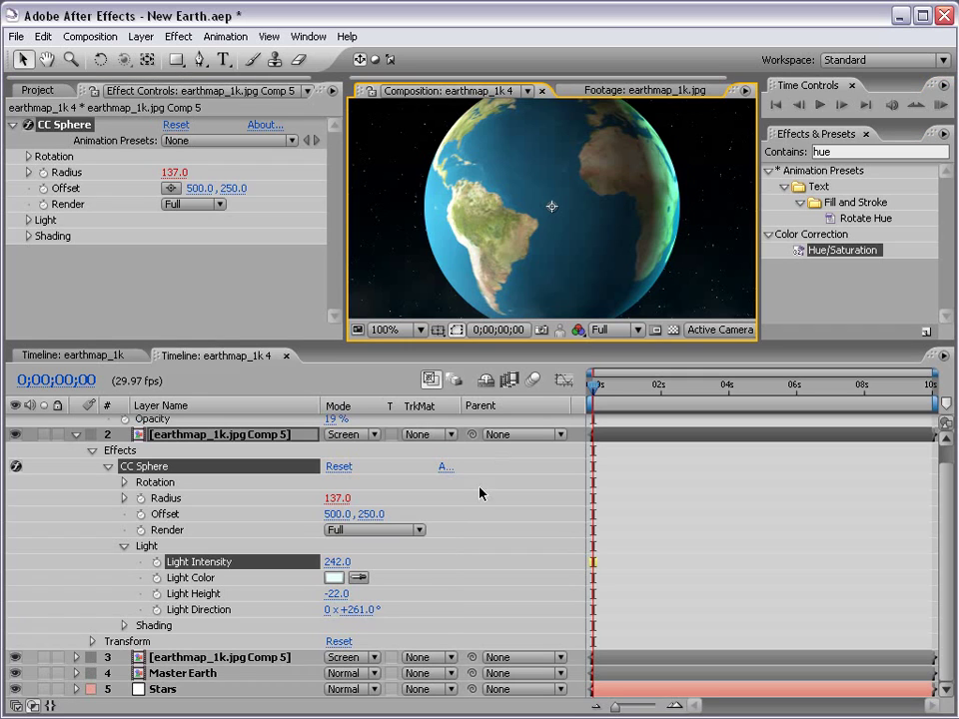
Set the duplicated earth layer's Light Direction to 270° and inspect the globe's lighting at full size.
left_click(350, 610)
type("120")
key("Return")
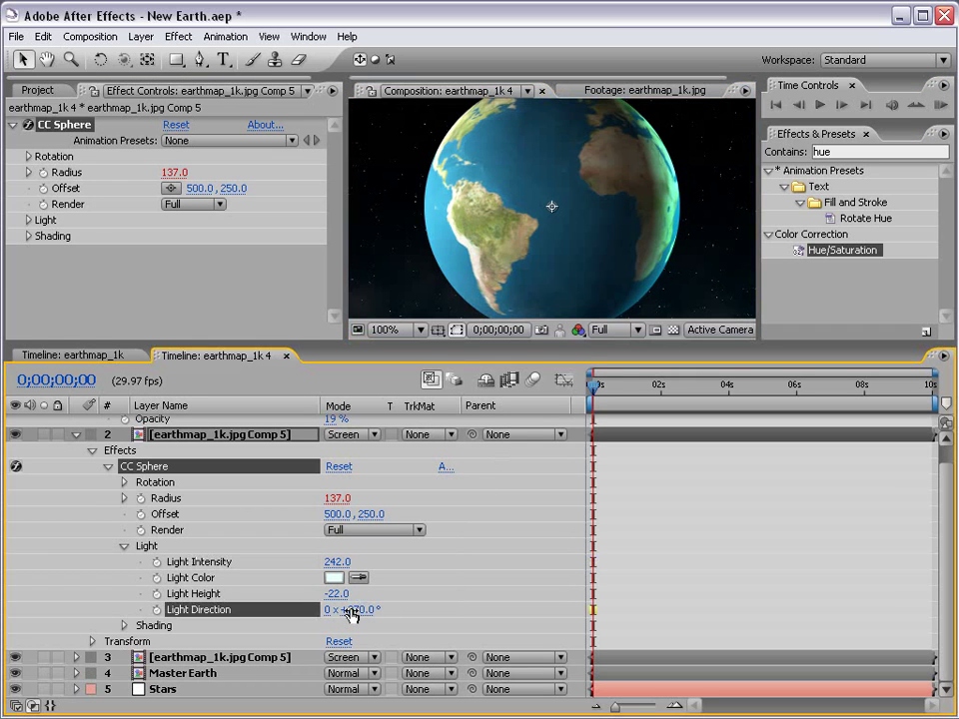
left_click_drag(350, 610, 658, 557)
left_click(577, 254)
key("comma")
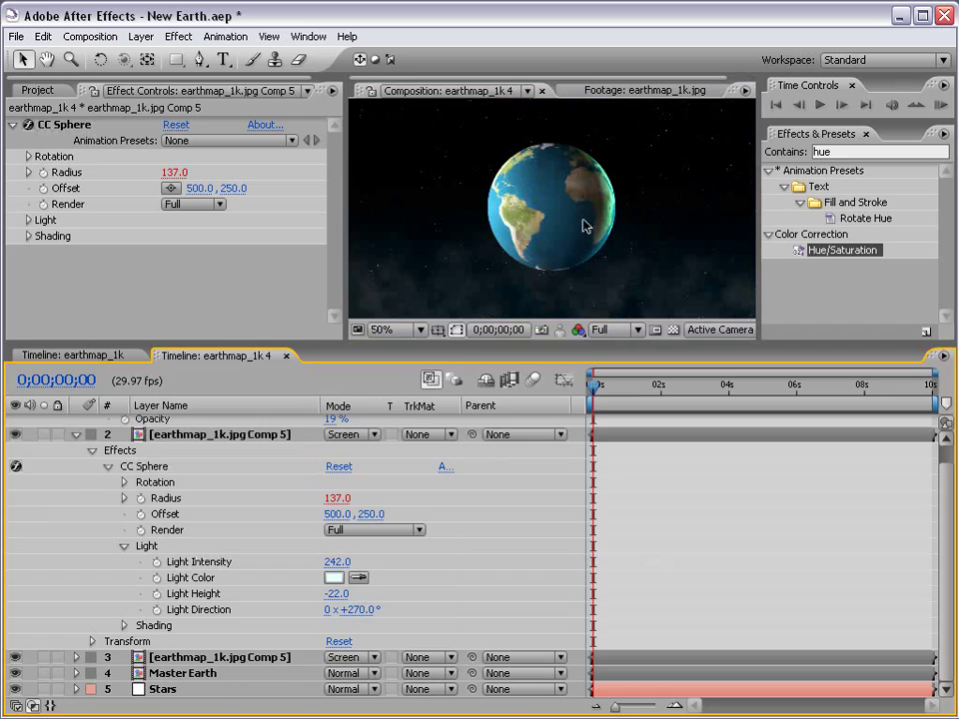
key("grave")
key("period")
key("grave")
key("comma")
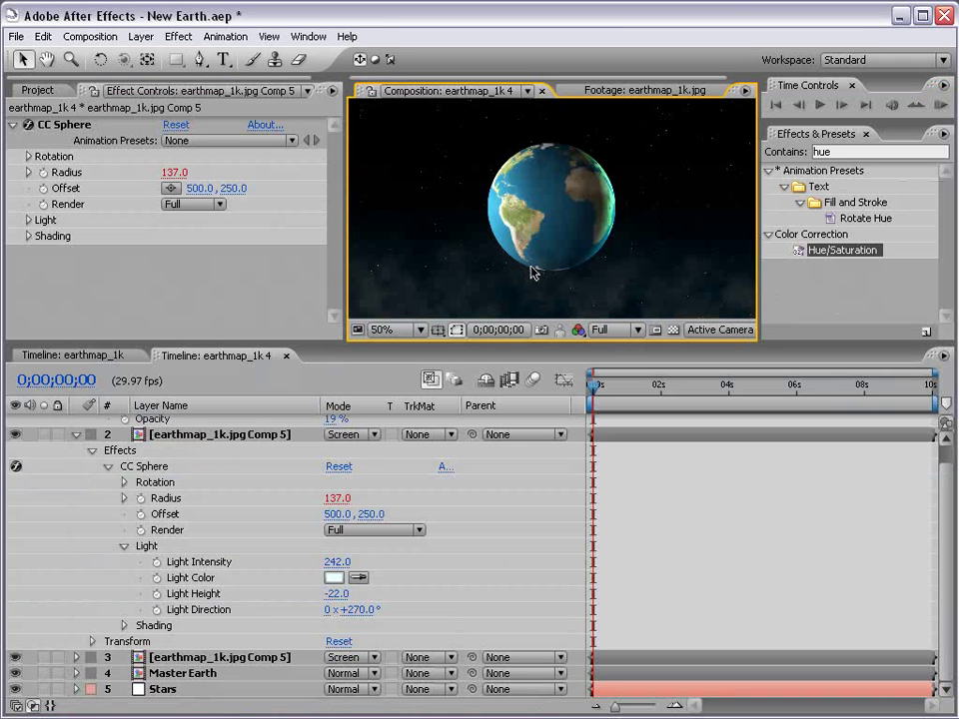
Expand Master Earth's CC Sphere Shading properties and set Specular to 100.
left_click(79, 436)
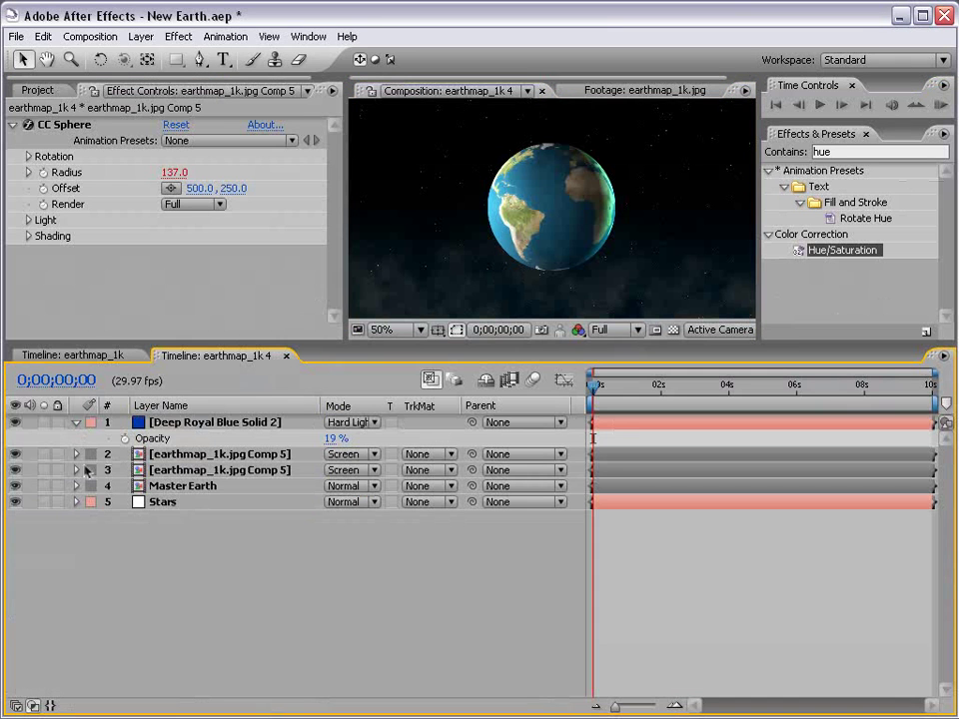
left_click(152, 486)
left_click(76, 486)
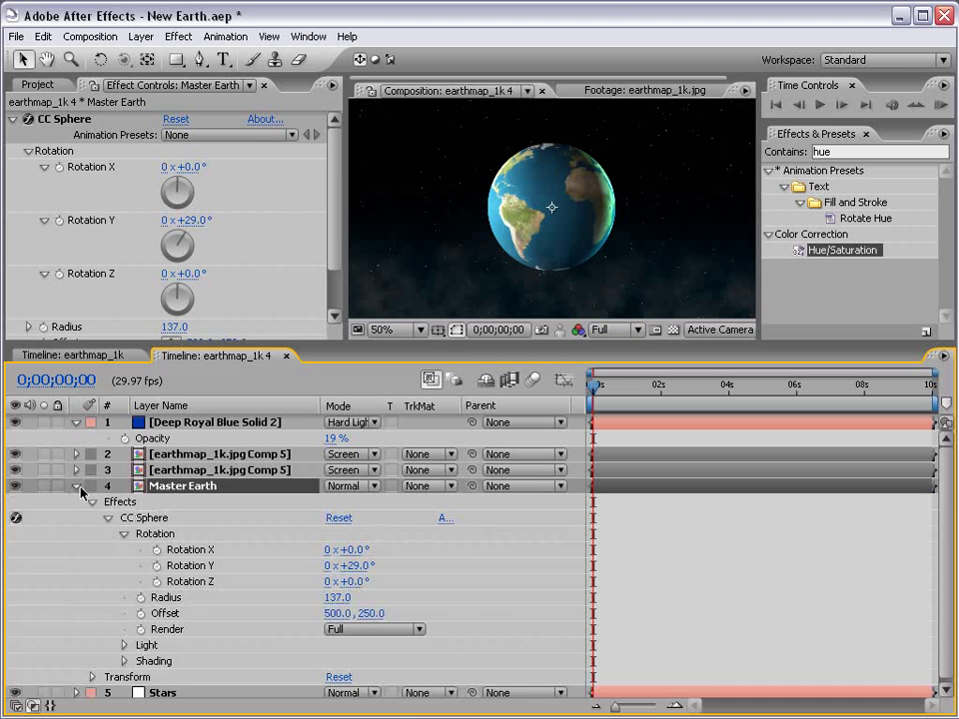
left_click(124, 657)
scroll(293, 642, "down", 5)
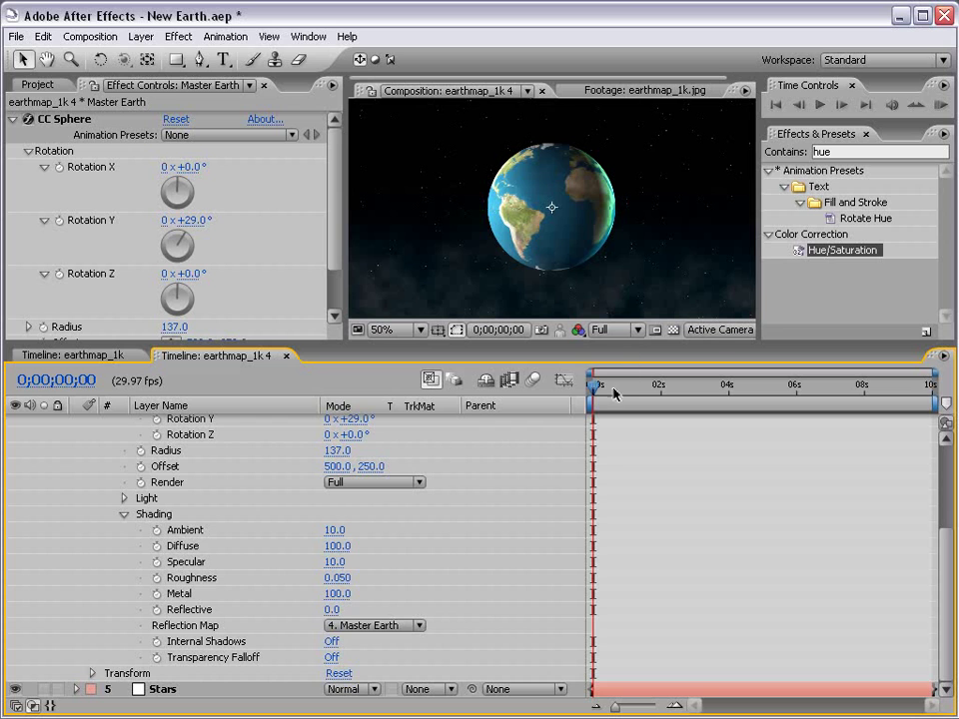
left_click_drag(334, 563, 526, 565)
scroll(387, 505, "up", 5)
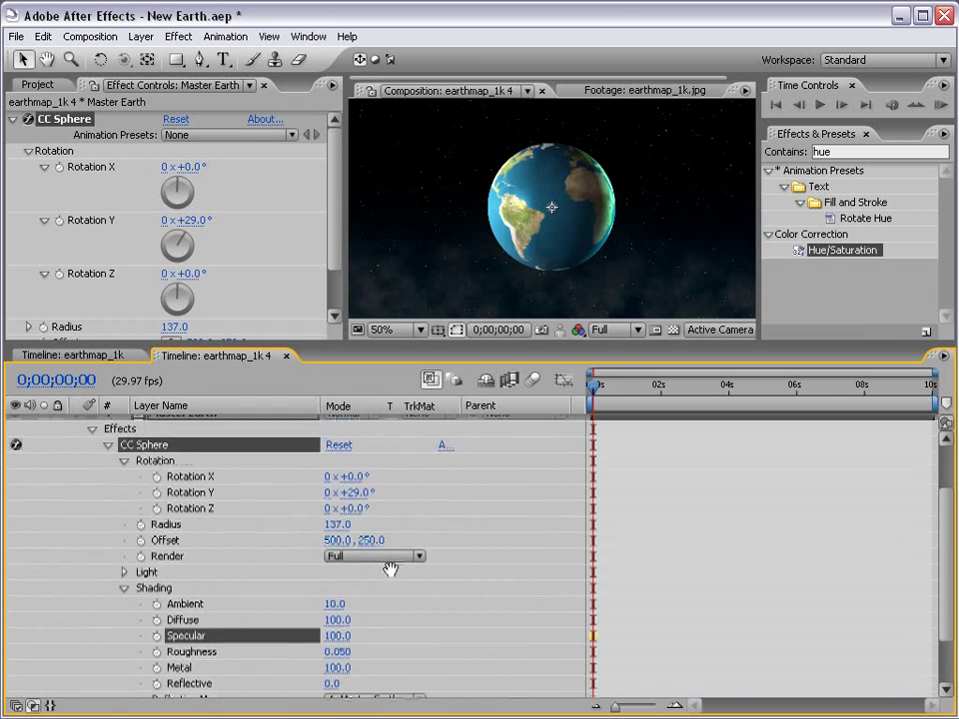
Set Master Earth's CC Sphere Light Intensity to 226 and Diffuse to 39, and check the highlight at full size.
left_click(125, 575)
scroll(305, 482, "down", 5)
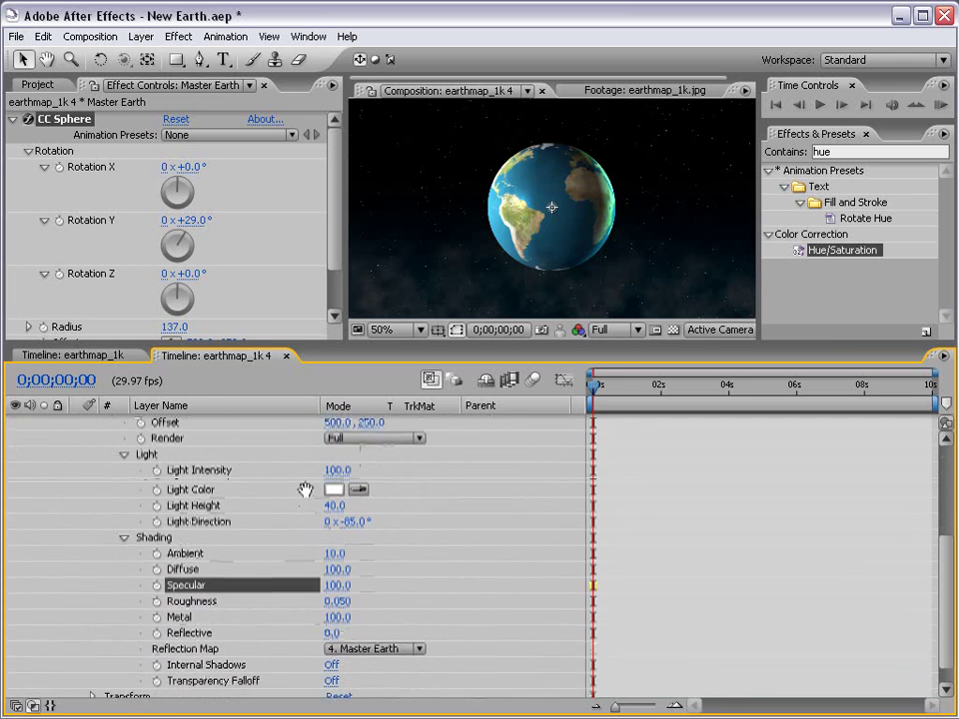
left_click_drag(335, 450, 451, 451)
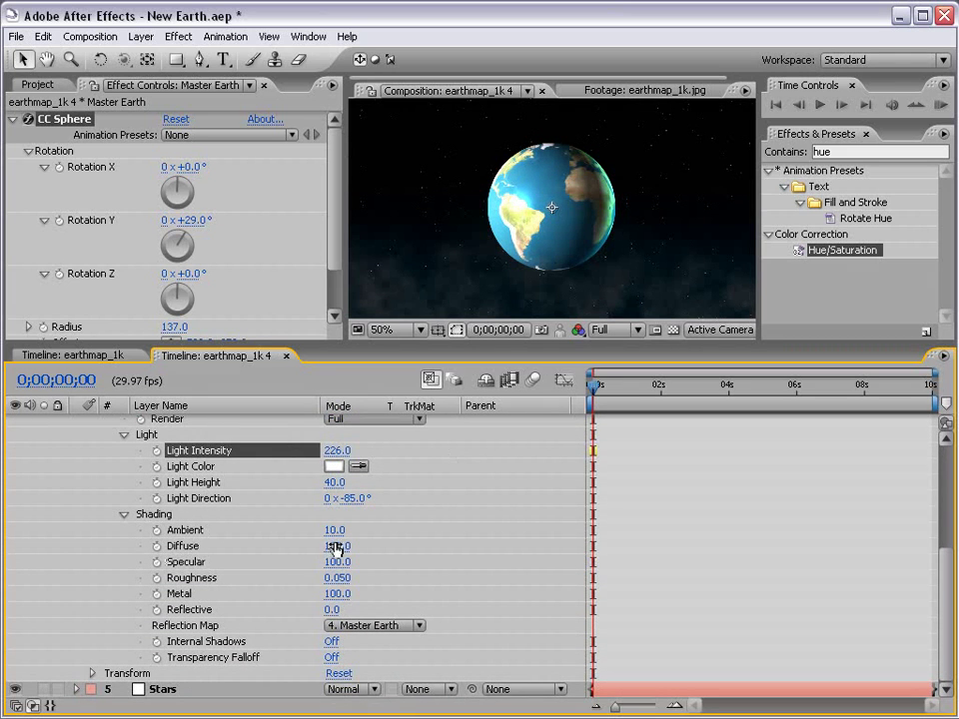
mouse_move(336, 546)
left_mouse_down()
mouse_move(272, 545)
mouse_move(280, 544)
left_mouse_up()
key("grave")
scroll(430, 376, "up", 2)
key("grave")
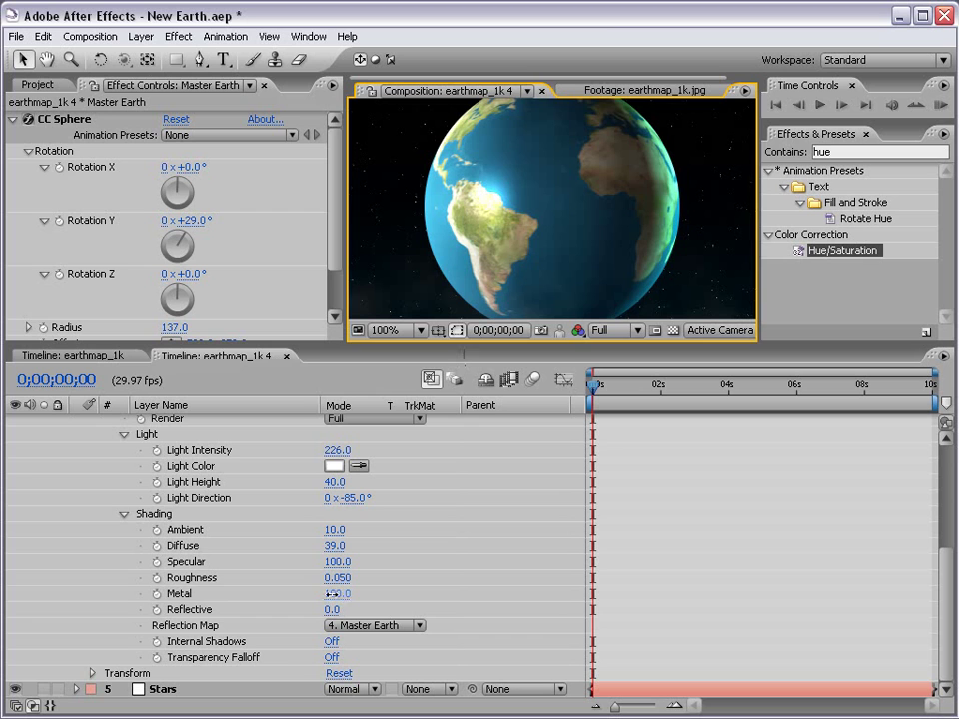
Set Master Earth's CC Sphere Metal to 60 and inspect the highlight at full size.
mouse_move(332, 594)
left_mouse_down()
mouse_move(240, 596)
mouse_move(283, 595)
left_mouse_up()
scroll(539, 255, "down", 2)
key("grave")
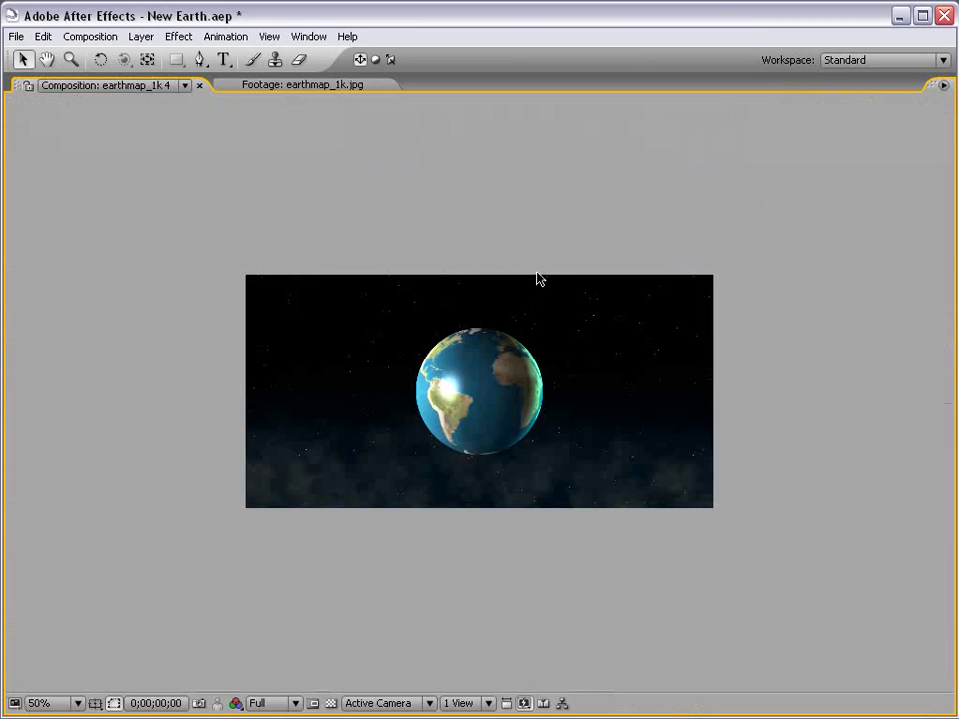
scroll(520, 332, "up", 2)
key("grave")
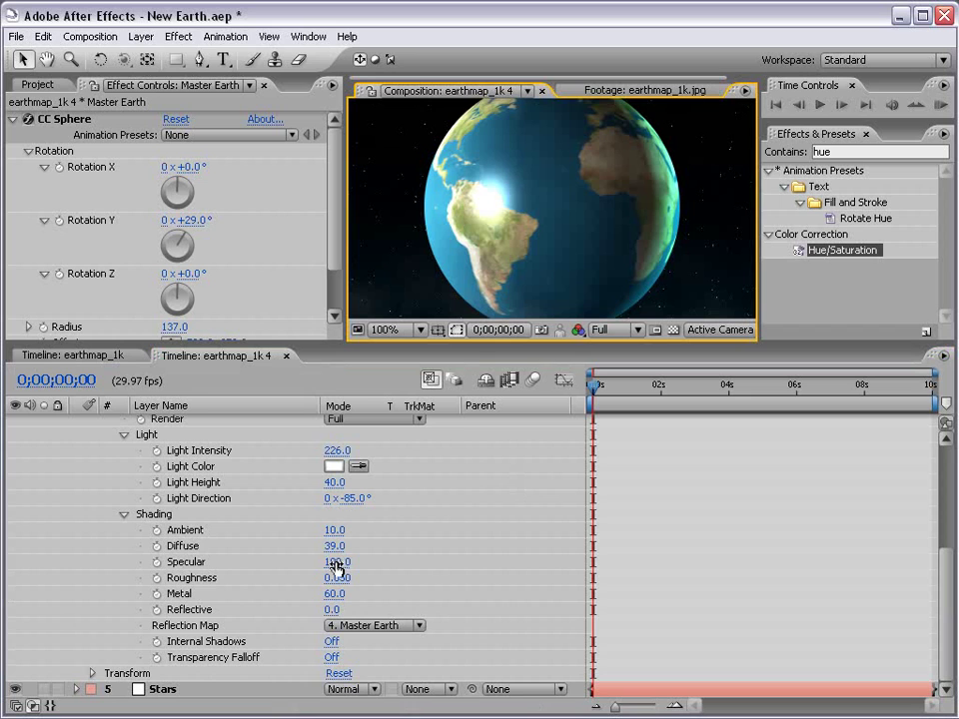
Set Master Earth's CC Sphere Specular to 69 and Roughness to 0.099, and collapse the layer's properties.
mouse_move(334, 561)
left_mouse_down()
mouse_move(280, 562)
mouse_move(321, 562)
mouse_move(304, 562)
mouse_move(317, 563)
mouse_move(321, 576)
mouse_move(356, 567)
mouse_move(324, 563)
left_mouse_up()
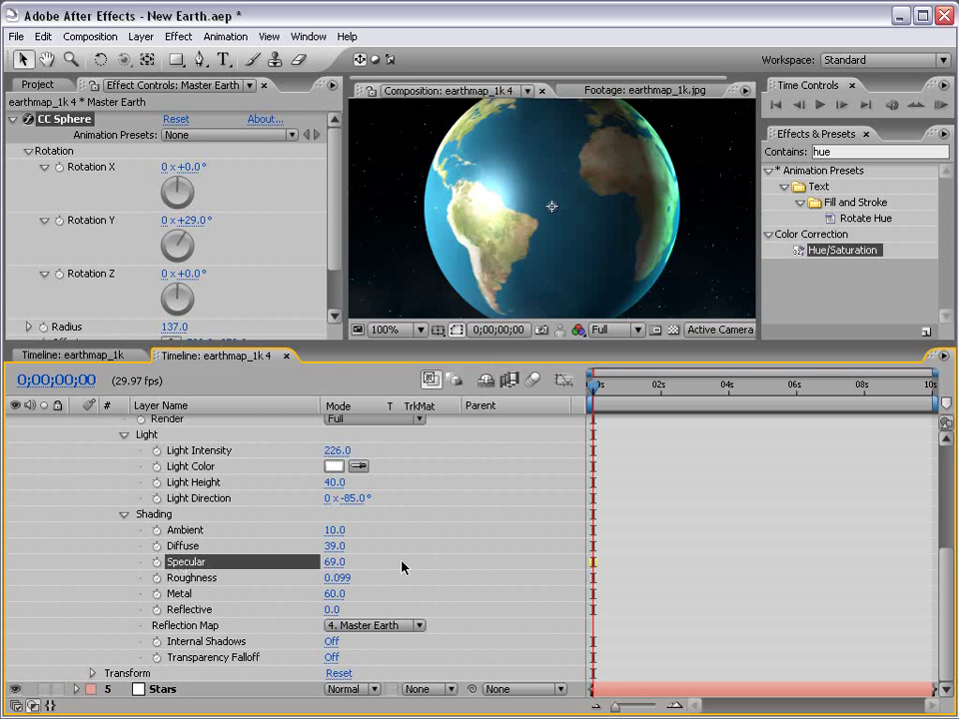
left_click(146, 531)
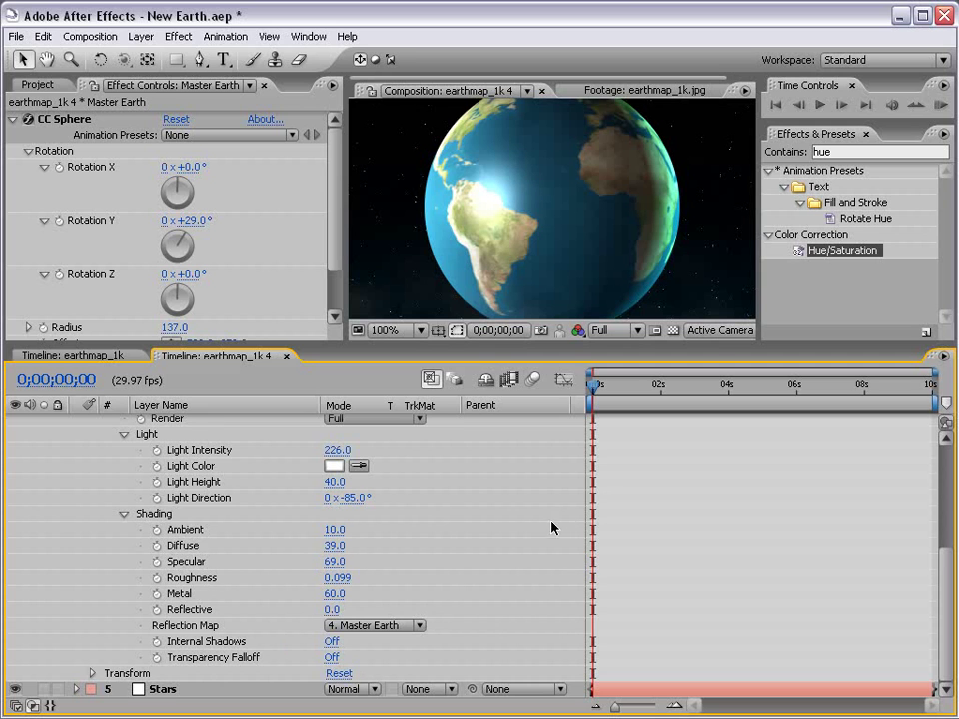
scroll(552, 527, "up", 4)
left_click(78, 449)
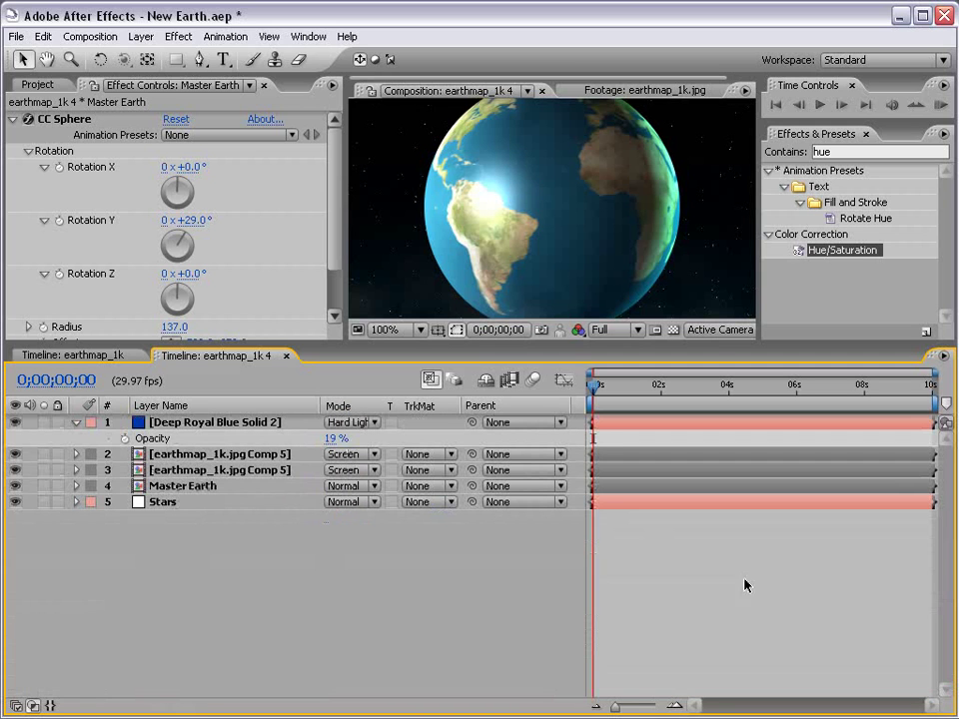
scroll(631, 247, "down", 2)
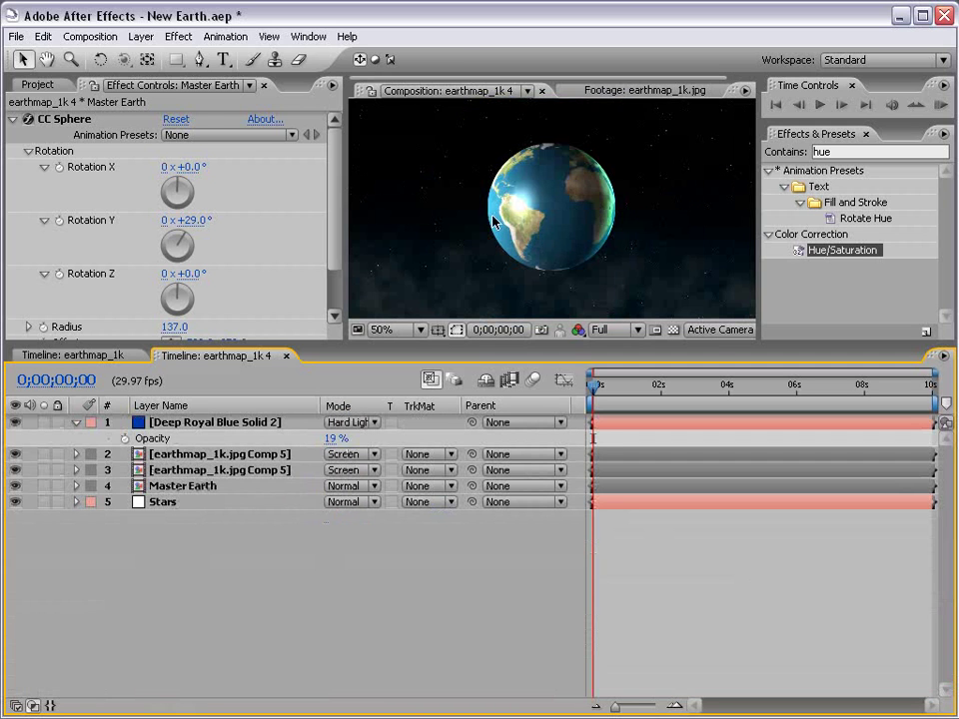
Apply the Stylize Glow effect to the Master Earth layer and enlarge the area showing its settings.
left_click(192, 487)
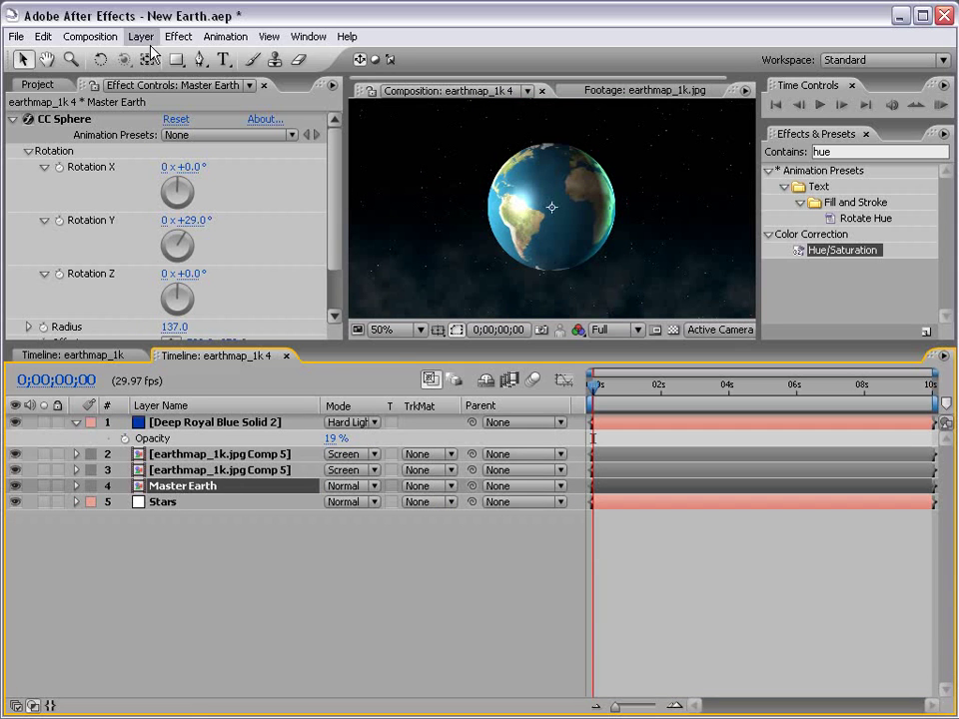
left_click(178, 37)
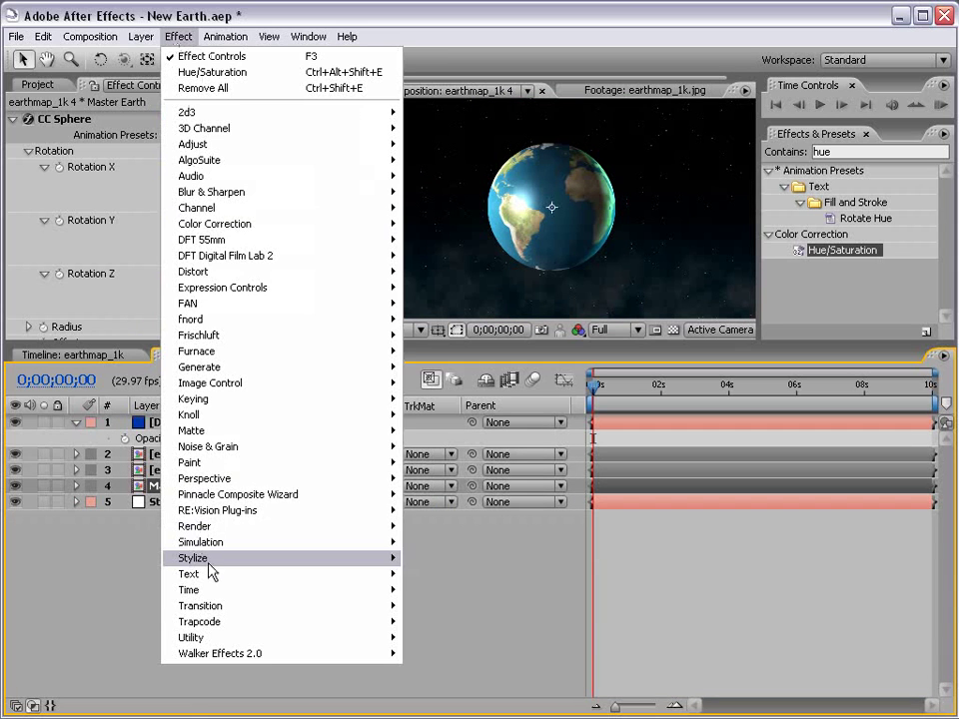
mouse_move(208, 559)
left_click(443, 689)
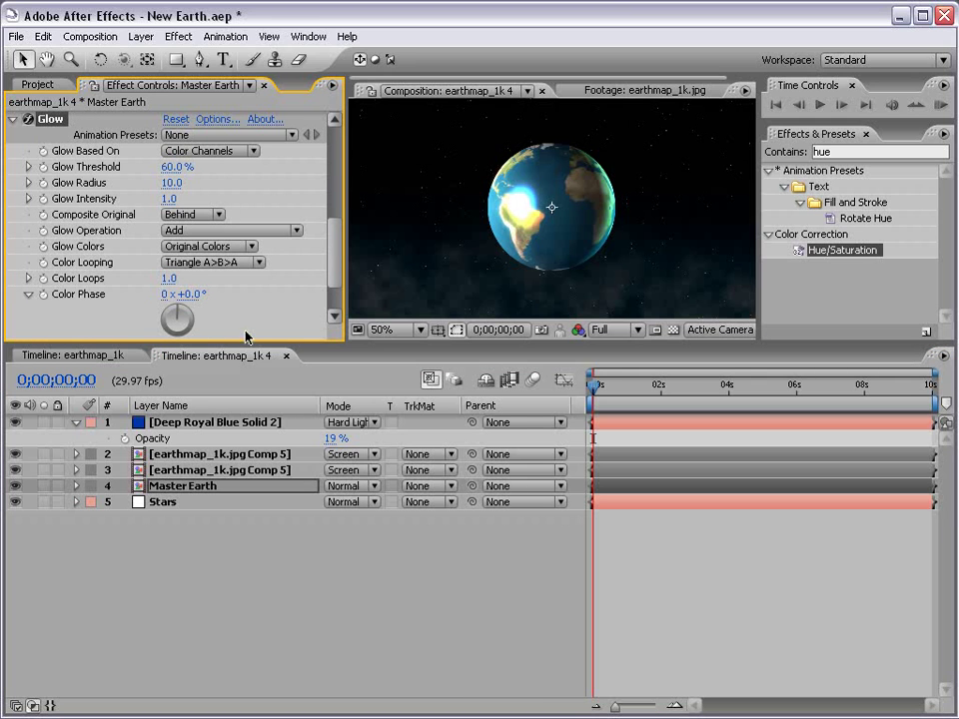
left_click_drag(247, 341, 247, 412)
Base Master Earth's Glow on the Alpha Channel, set Composite Original to On Top, and check the globe at full size.
left_click(210, 157)
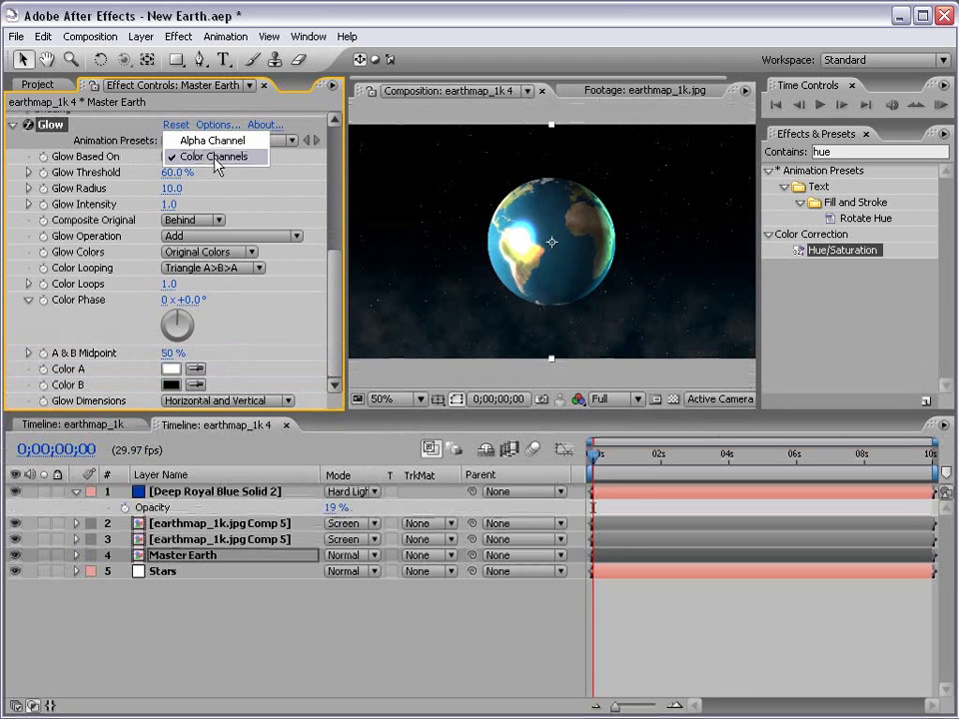
left_click(207, 141)
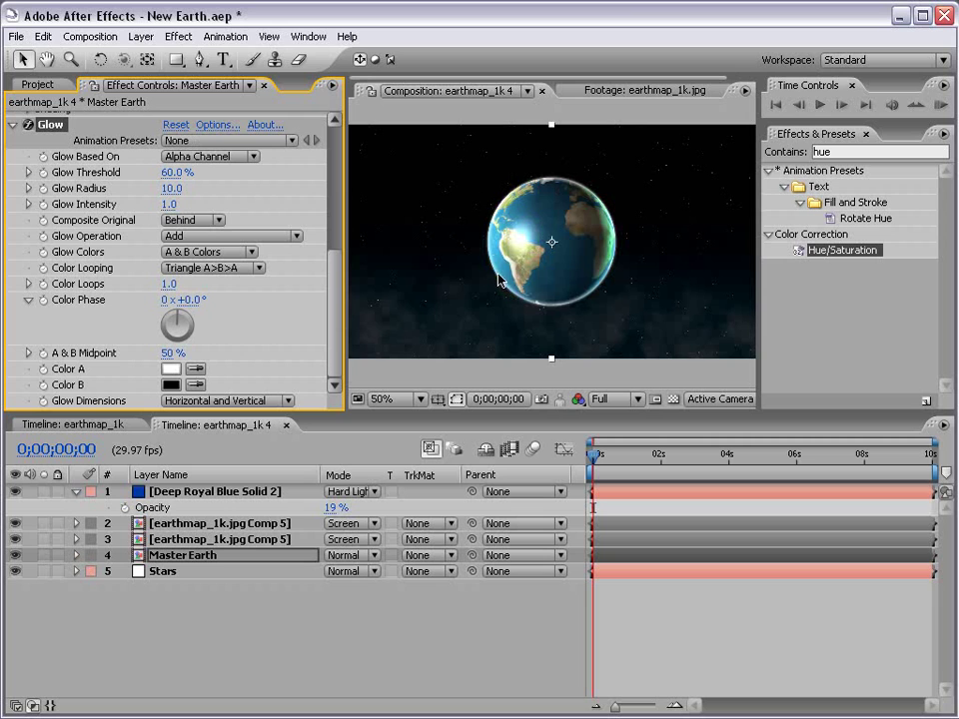
left_click(180, 221)
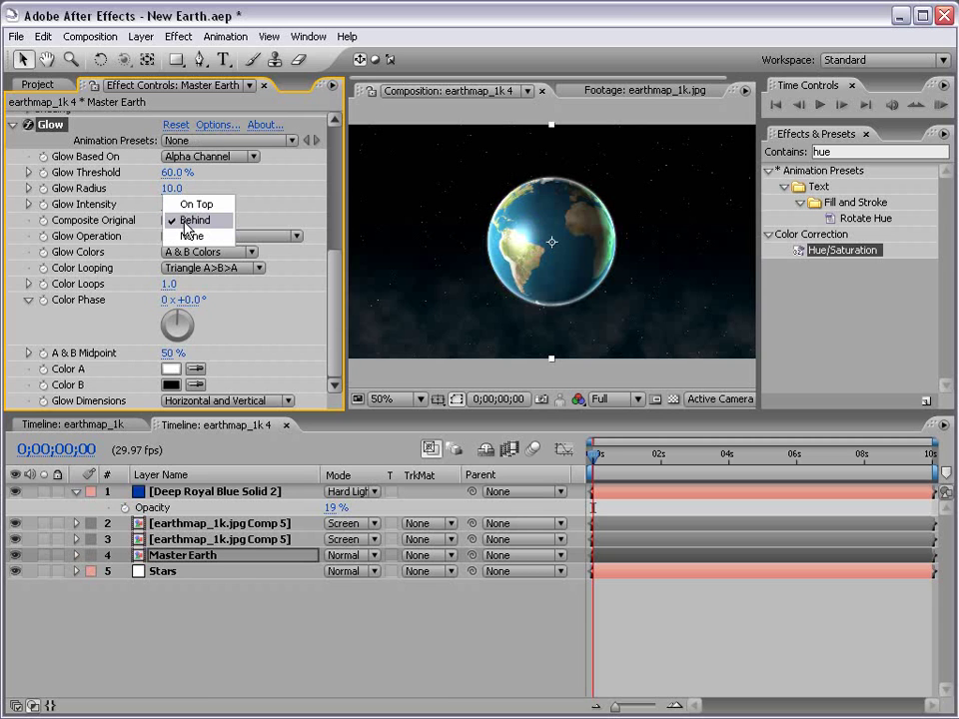
left_click(213, 205)
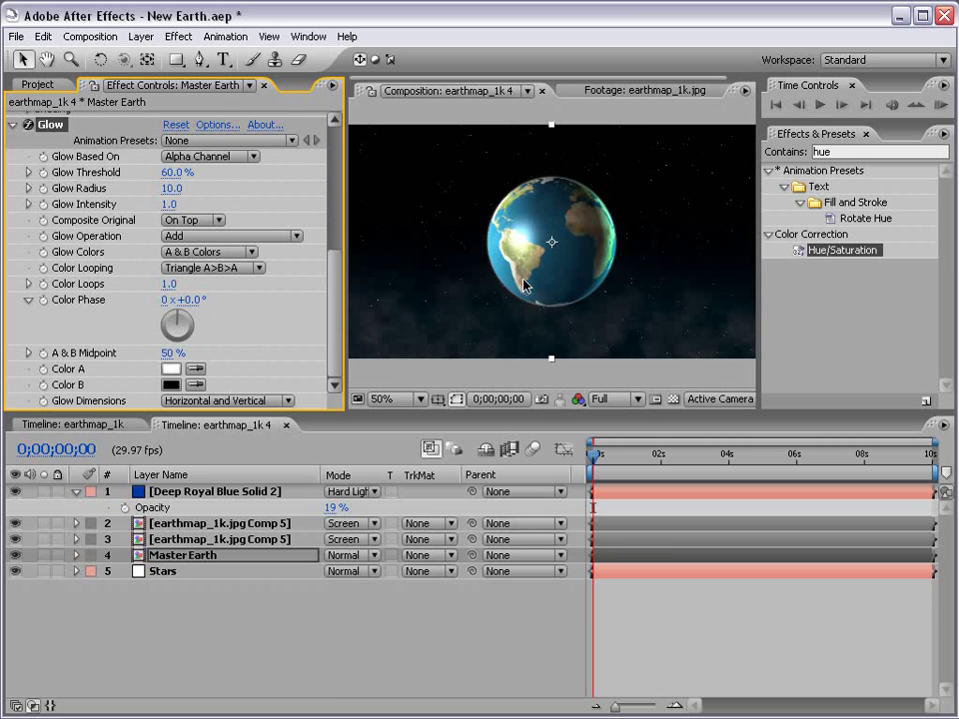
key("grave")
key("grave")
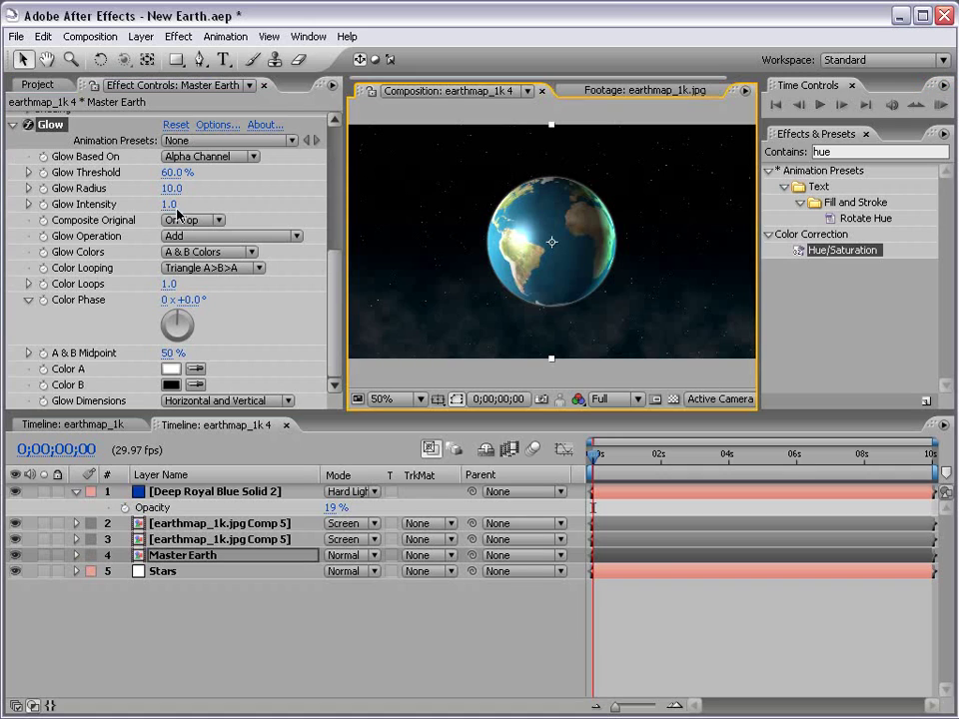
Set the Glow's Color A to a bright sky blue and Color B to a dark blue.
left_click(171, 369)
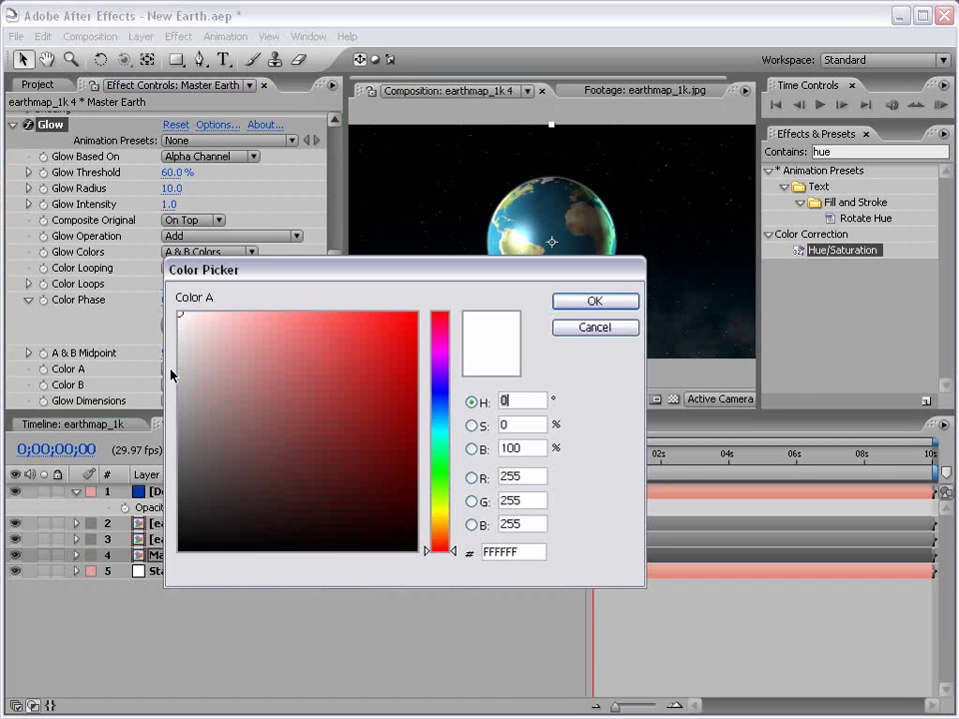
left_click(440, 417)
left_click_drag(404, 325, 507, 282)
left_click(594, 301)
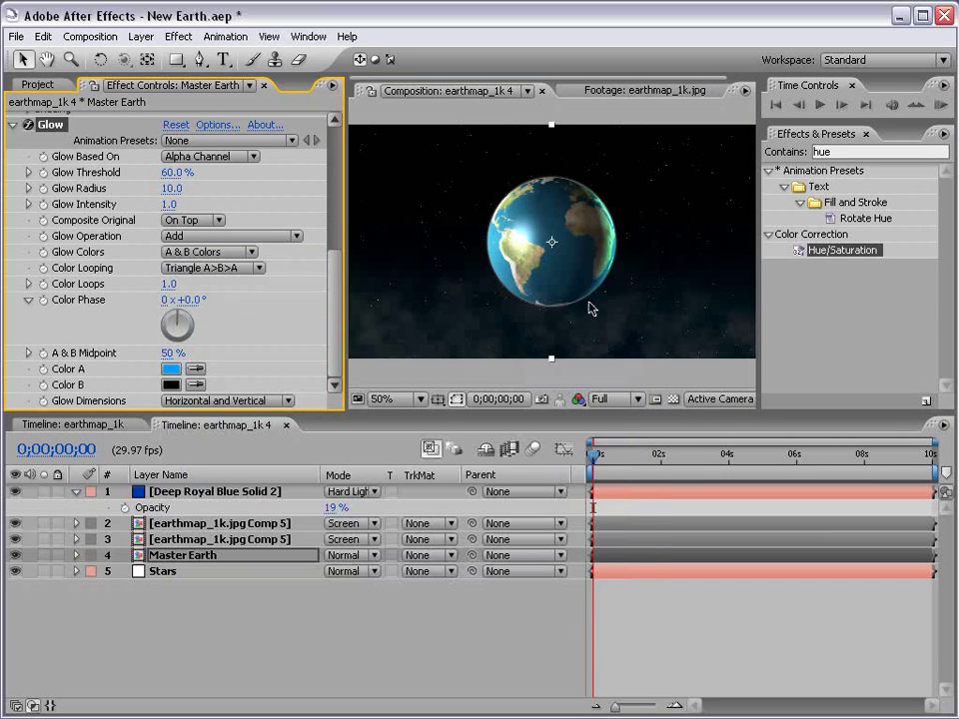
left_click(172, 387)
left_click(444, 403)
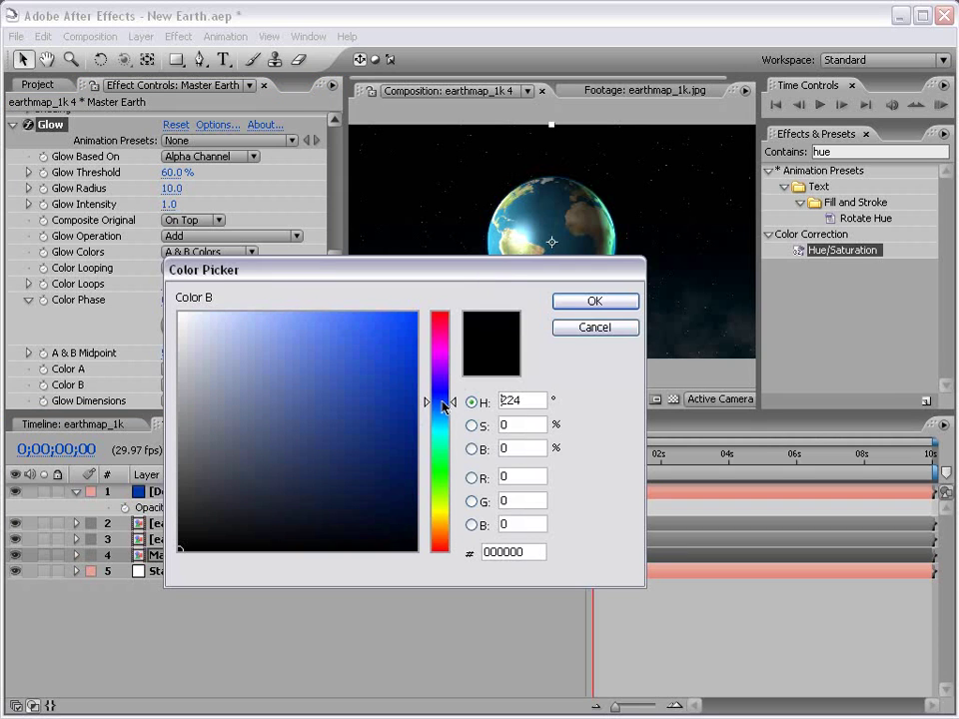
left_click(417, 427)
left_click(595, 301)
Increase Master Earth's Glow Radius to spread a wider blue halo around the globe.
key("period")
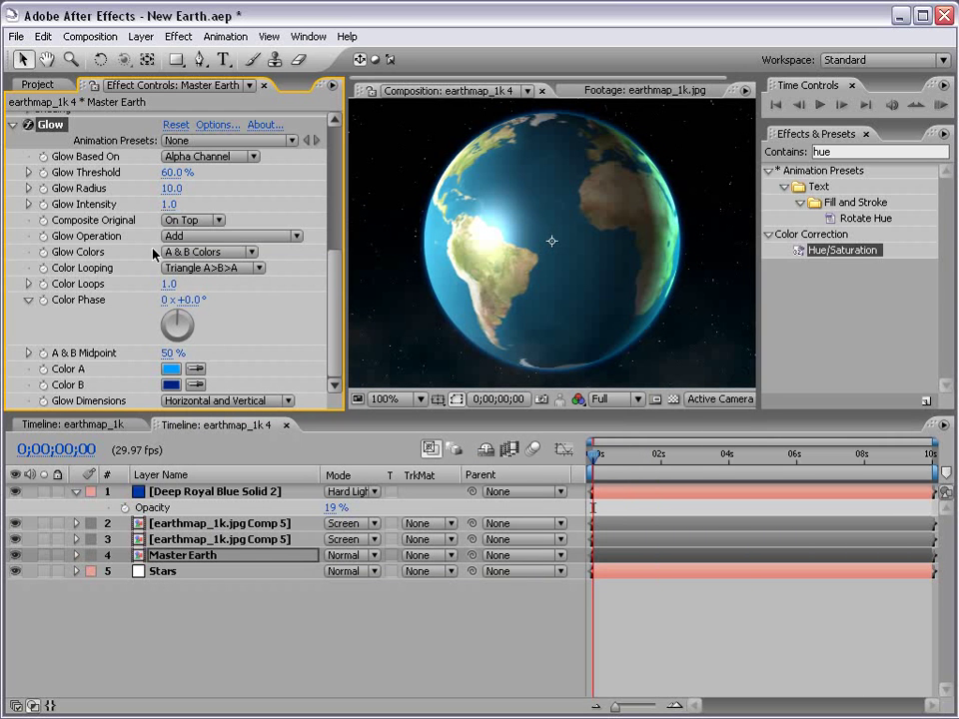
left_click_drag(169, 190, 206, 185)
left_click(685, 618)
key("comma")
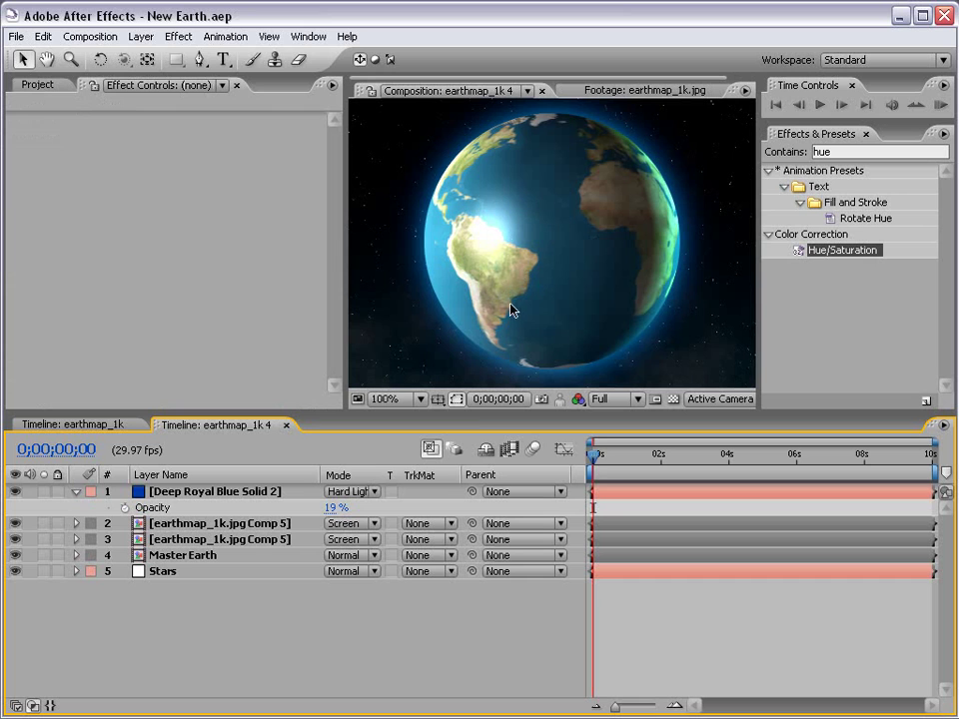
mouse_move(595, 464)
left_mouse_down()
mouse_move(654, 456)
mouse_move(593, 458)
left_mouse_up()
Open Master Earth's source composition and add clouds_1k.jpg as a layer above earthmap_1k.jpg.
double_click(181, 564)
scroll(441, 311, "down", 2)
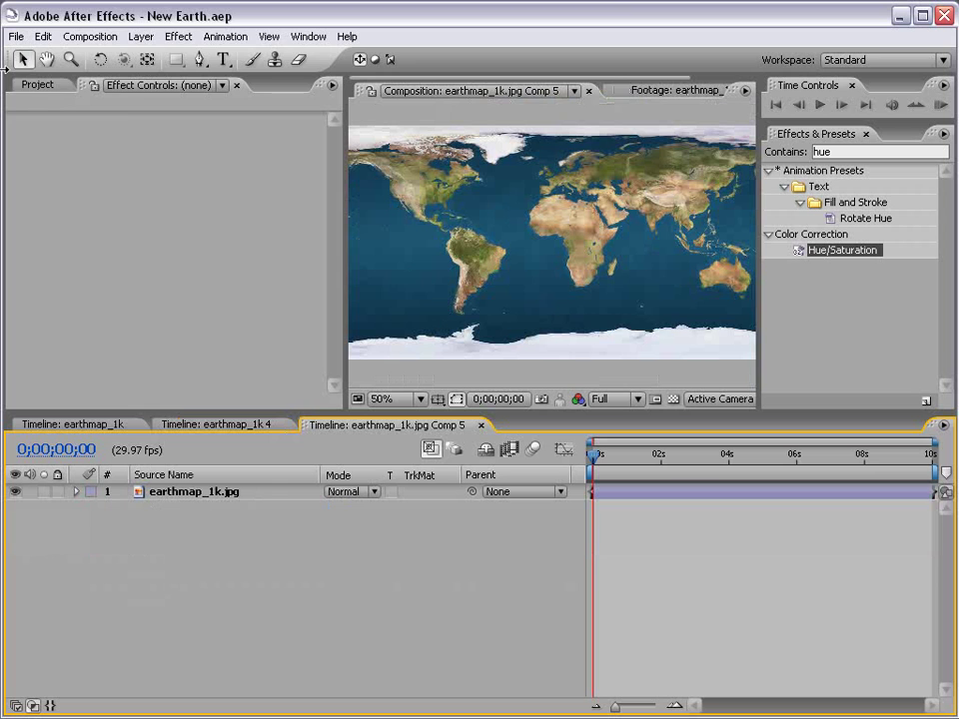
left_click(35, 85)
left_click_drag(24, 203, 611, 497)
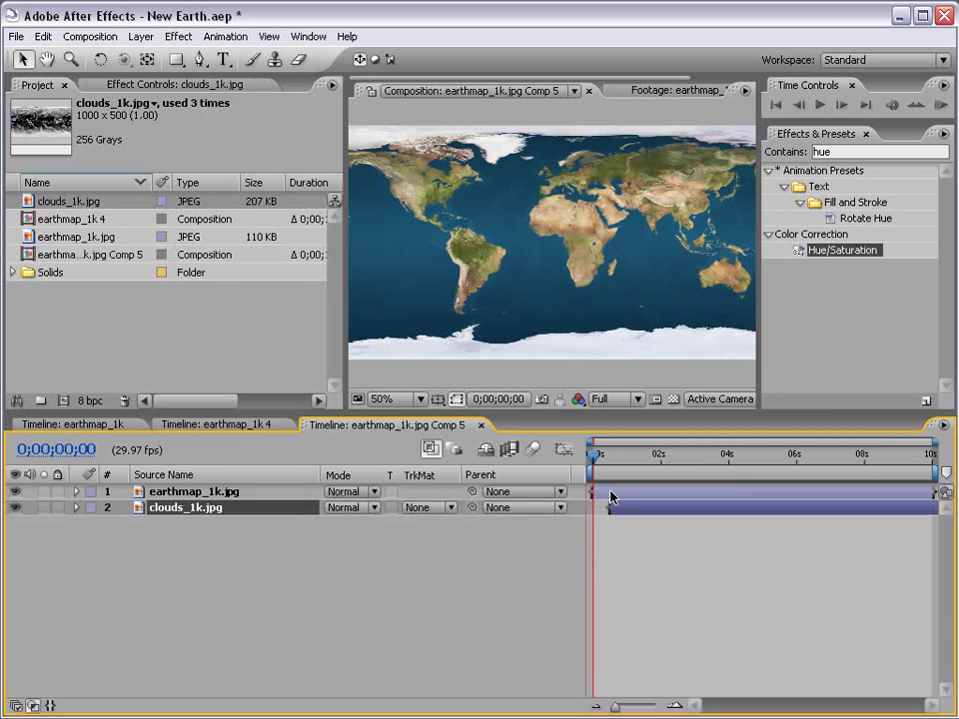
left_click_drag(172, 506, 165, 494)
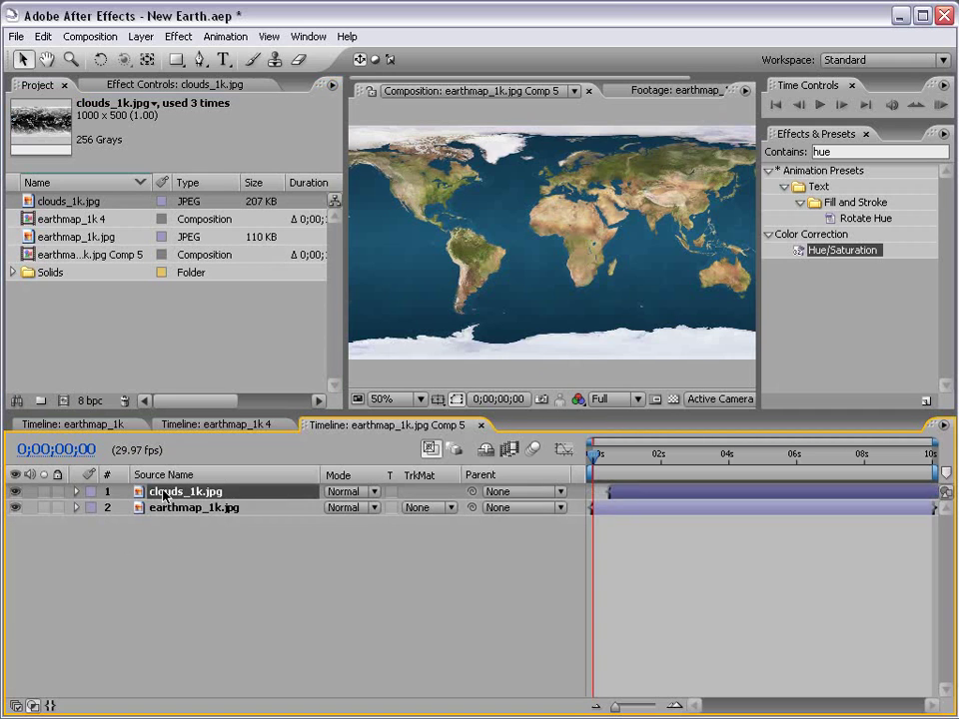
Set the clouds_1k.jpg layer's blending mode to Screen and align its start with the composition's first frame.
left_click(355, 495)
left_click(352, 670)
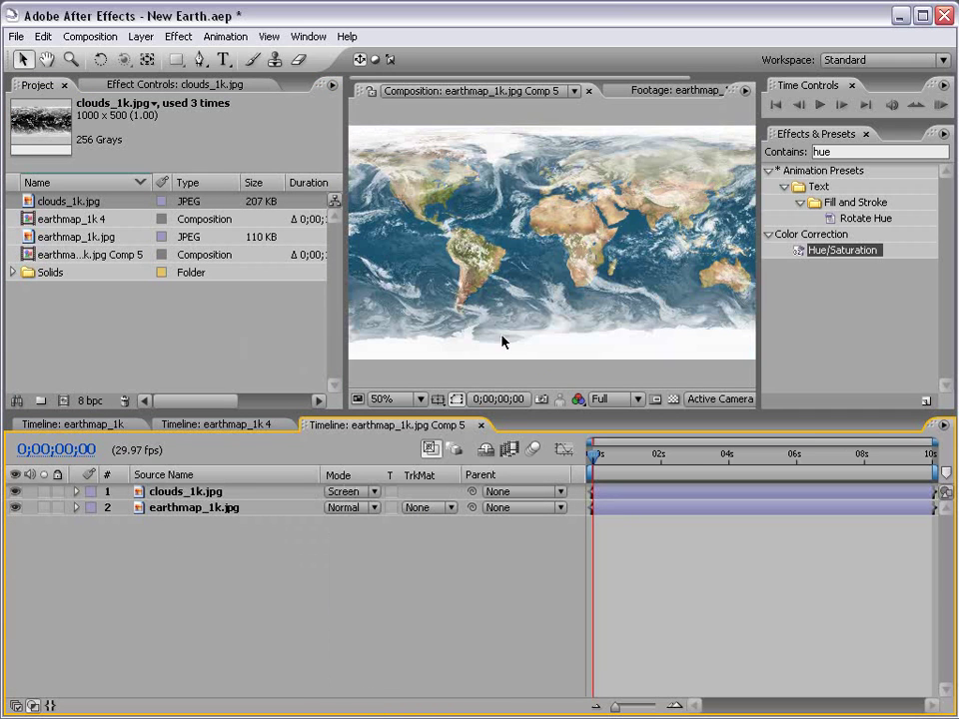
left_click(447, 286)
key("shift+Left")
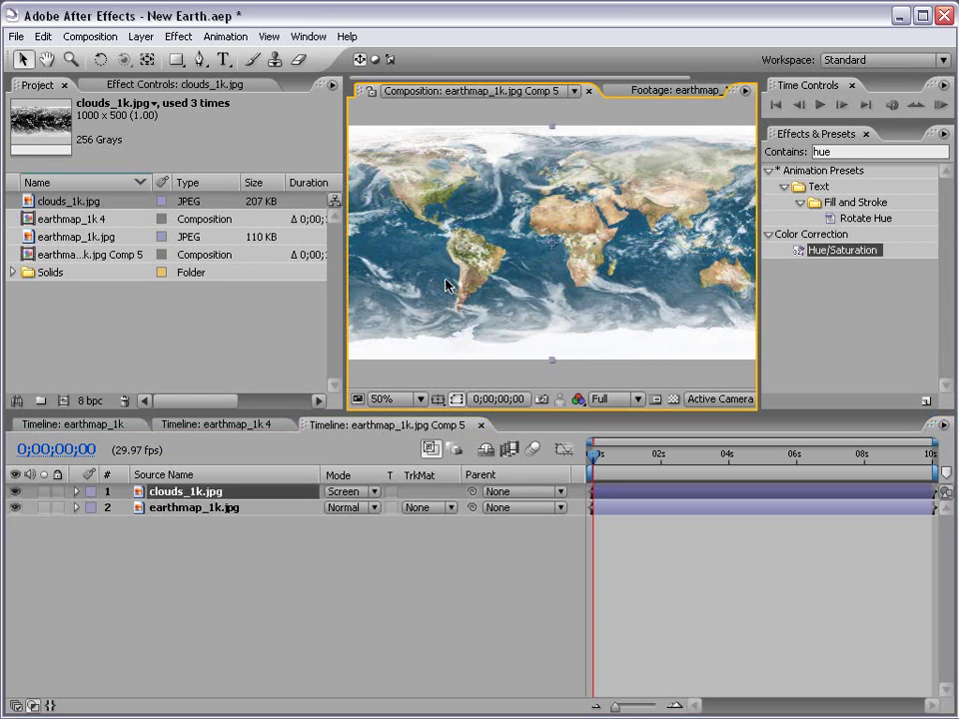
Find the Motion Tile effect, apply it to clouds_1k.jpg, and try shifting its Tile Center horizontally.
left_click(859, 153)
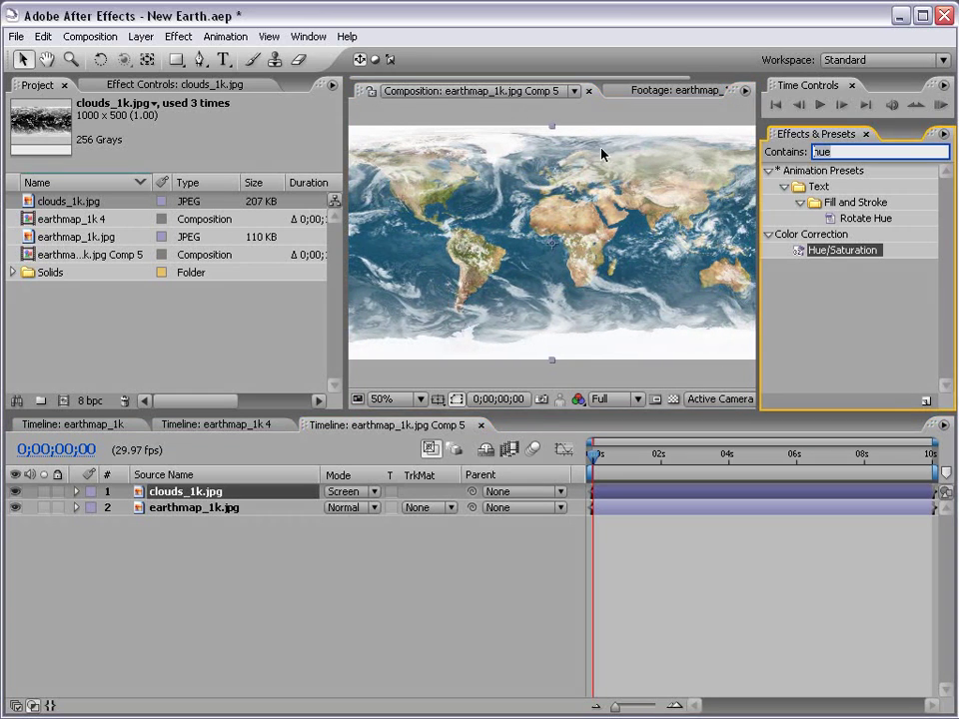
type("motion")
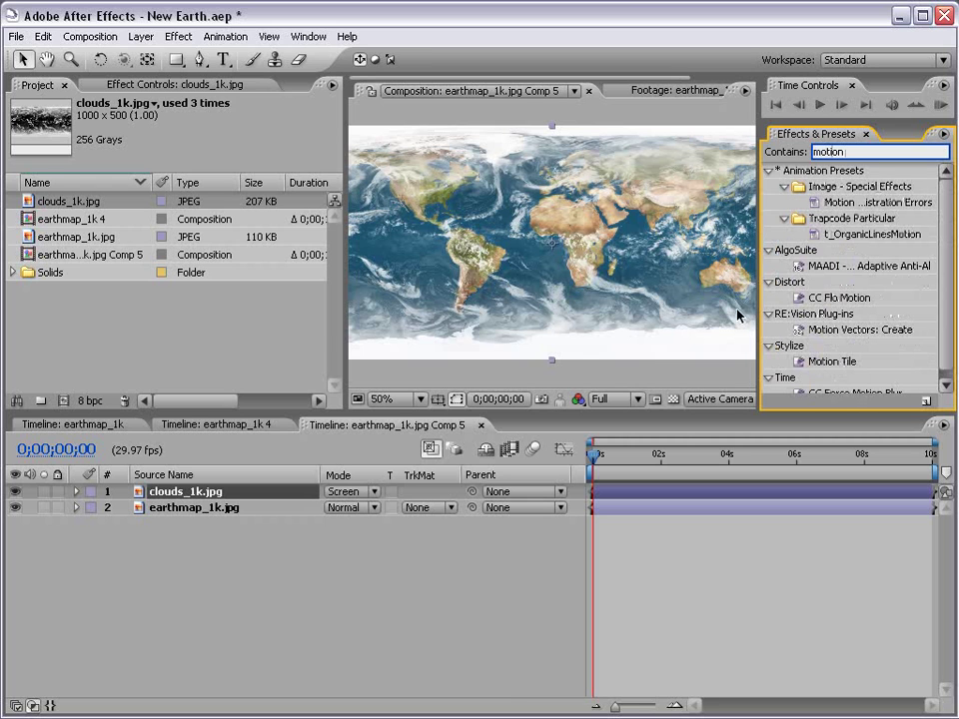
left_click_drag(837, 362, 217, 494)
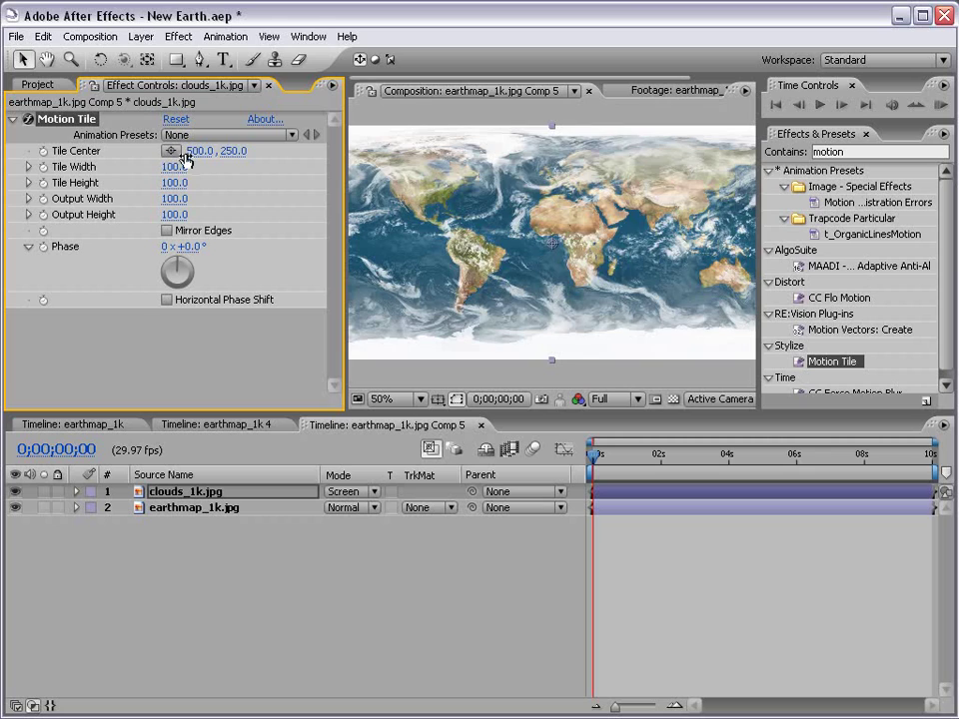
left_click_drag(185, 158, 307, 174)
Keyframe the clouds' Tile Center from 500, 250 at the first frame to 939, 250 at 0;00;09;29 and preview the drift.
left_click(42, 151)
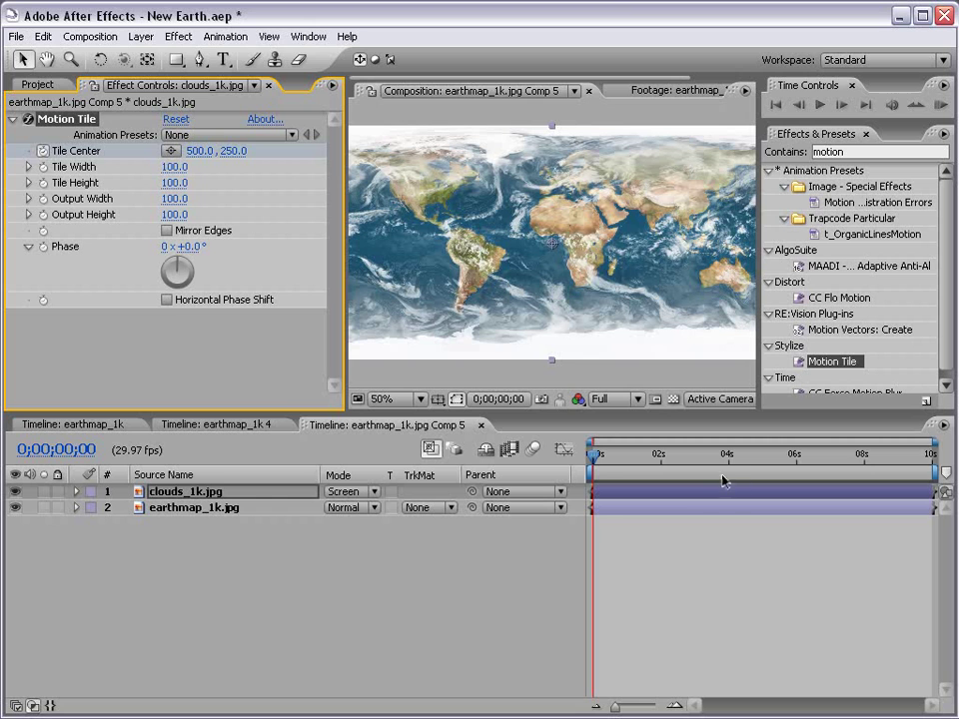
left_click_drag(723, 482, 935, 466)
left_click_drag(194, 150, 326, 193)
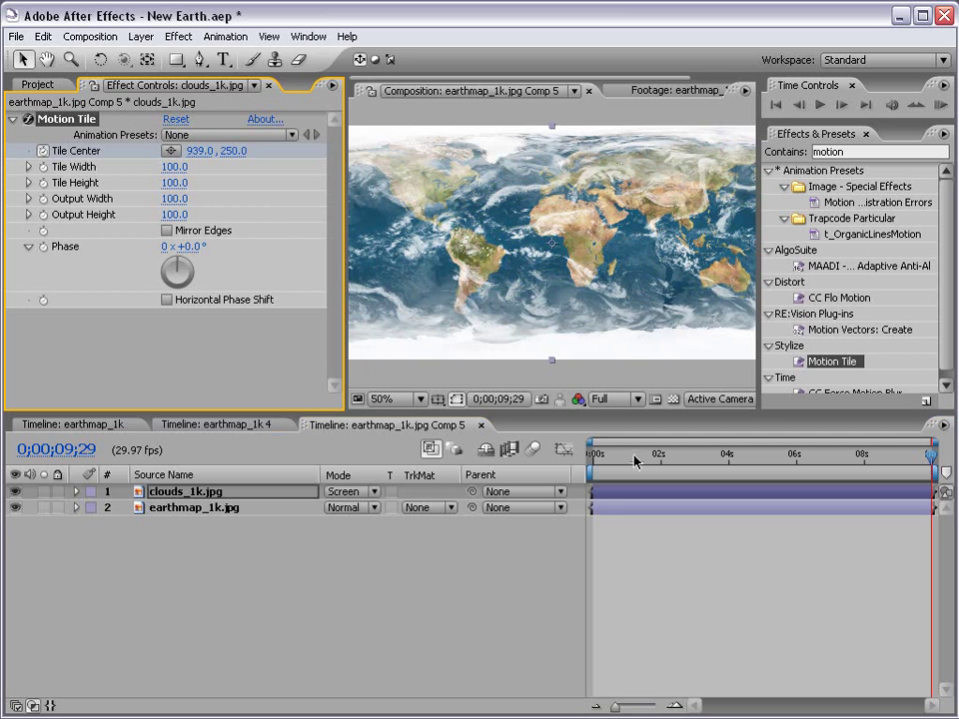
left_click_drag(635, 461, 567, 463)
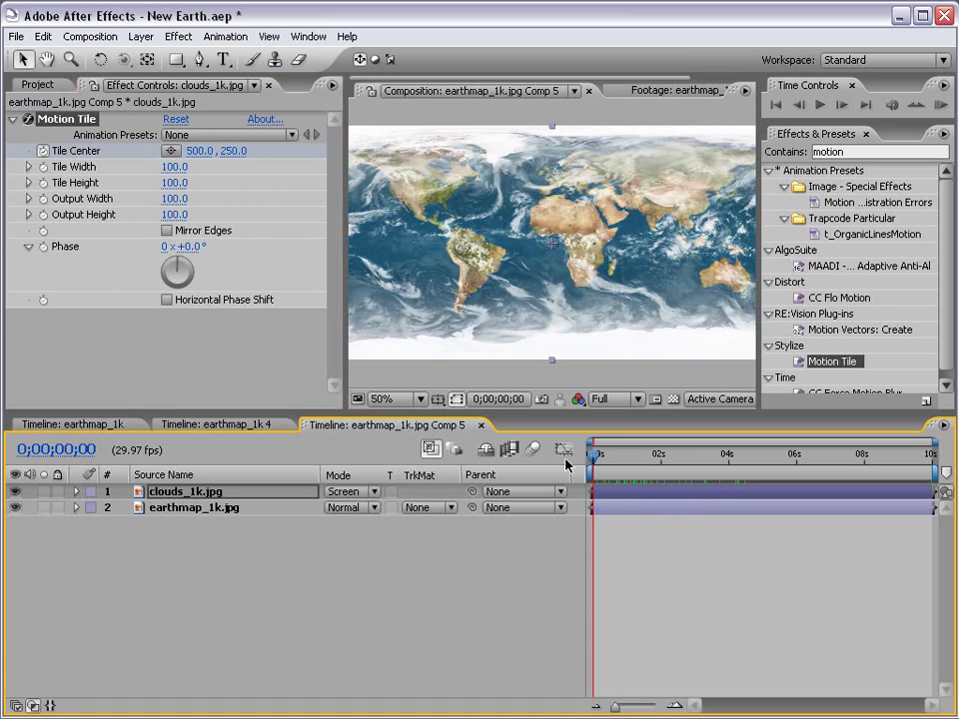
In earthmap_1k 4, keyframe Master Earth's CC Sphere Rotation Y from 0° at the first frame to 118° at 0;00;04;19 and return to the start.
left_click(216, 425)
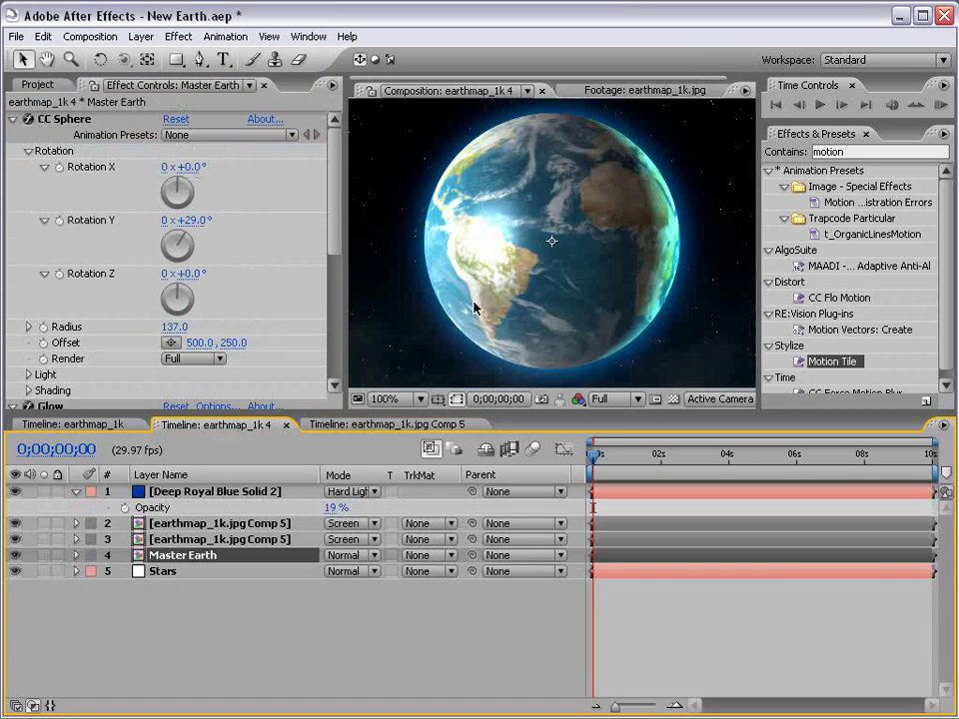
key("e")
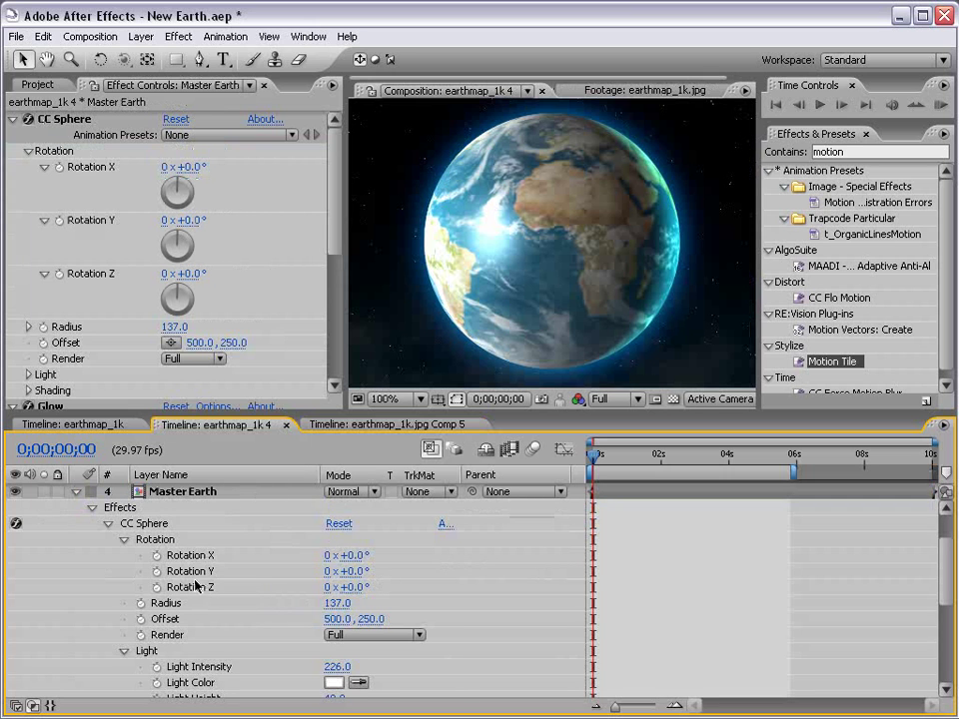
left_click(156, 570)
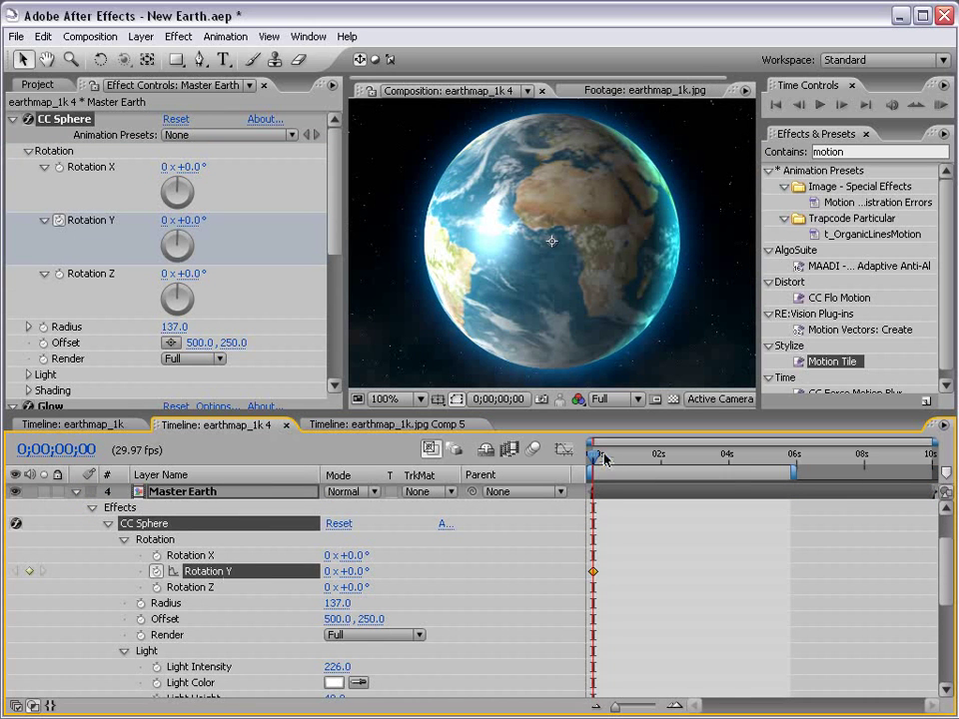
left_click_drag(605, 459, 753, 478)
left_click_drag(360, 573, 462, 565)
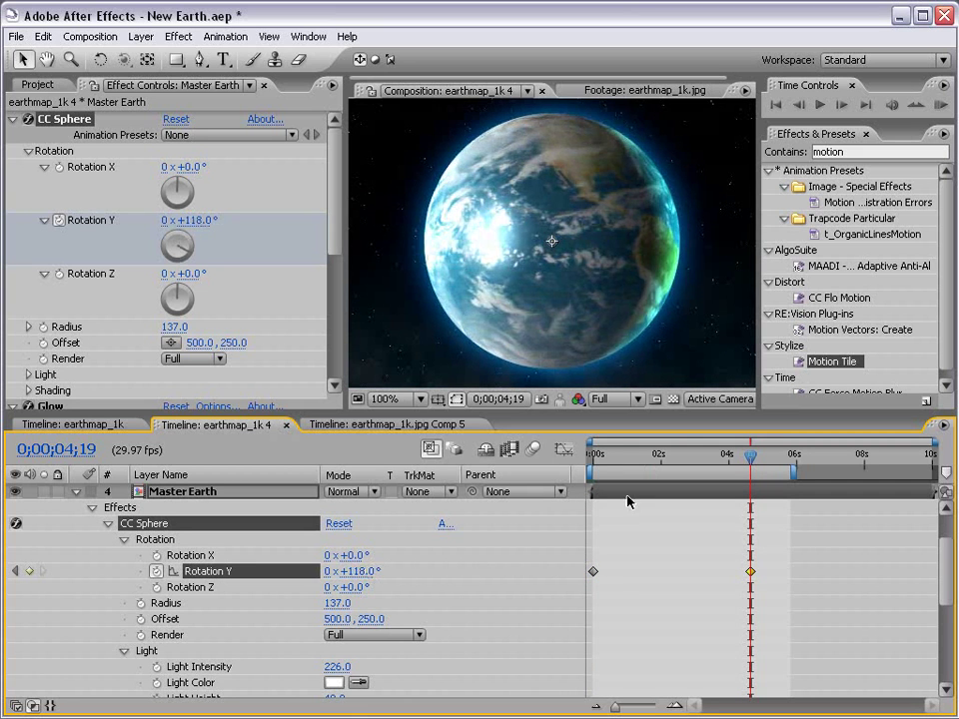
mouse_move(594, 459)
left_mouse_down()
mouse_move(695, 461)
mouse_move(594, 462)
left_mouse_up()
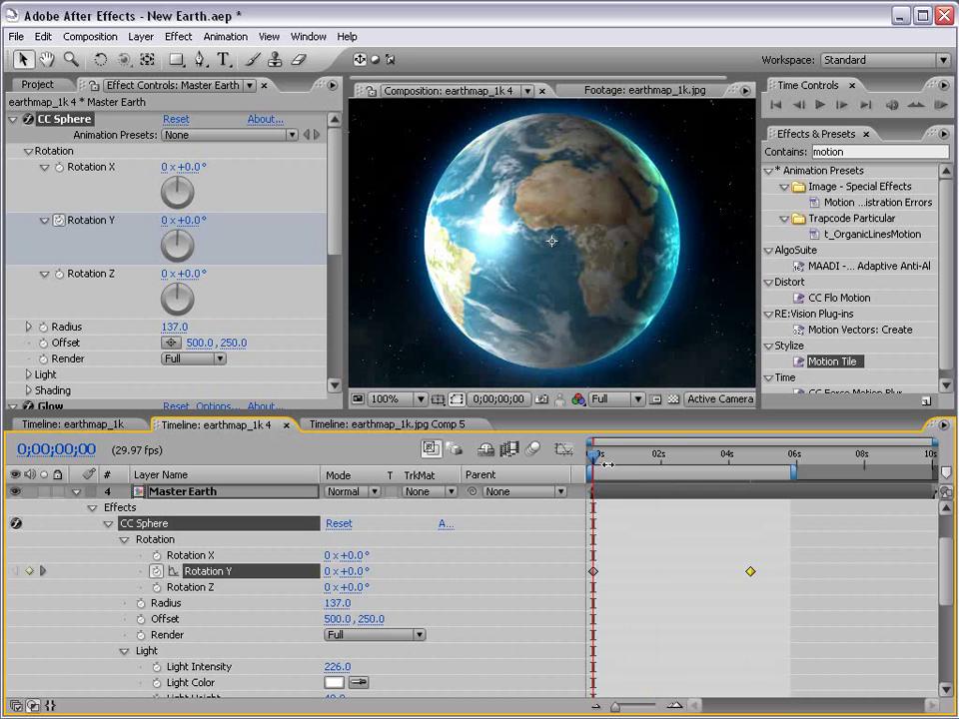
Check the globe's rotation at 0;00;00;12 in earthmap_1k 4 and collapse the Master Earth and Deep Royal Blue Solid 2 properties.
mouse_move(606, 465)
left_mouse_down()
mouse_move(713, 472)
mouse_move(607, 473)
left_mouse_up()
key("F2")
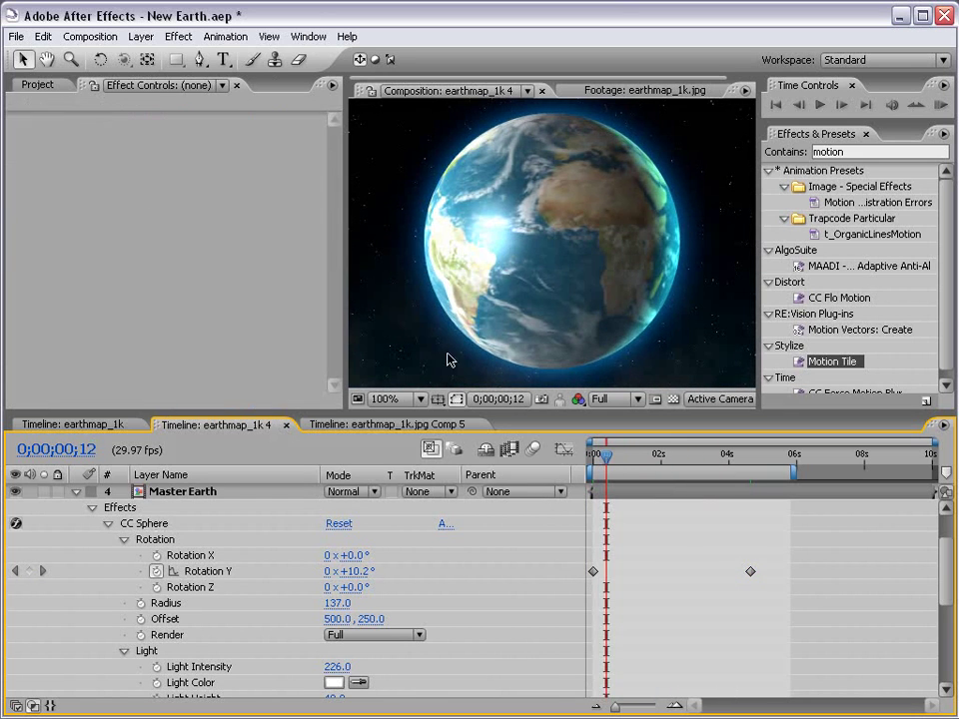
left_click(75, 493)
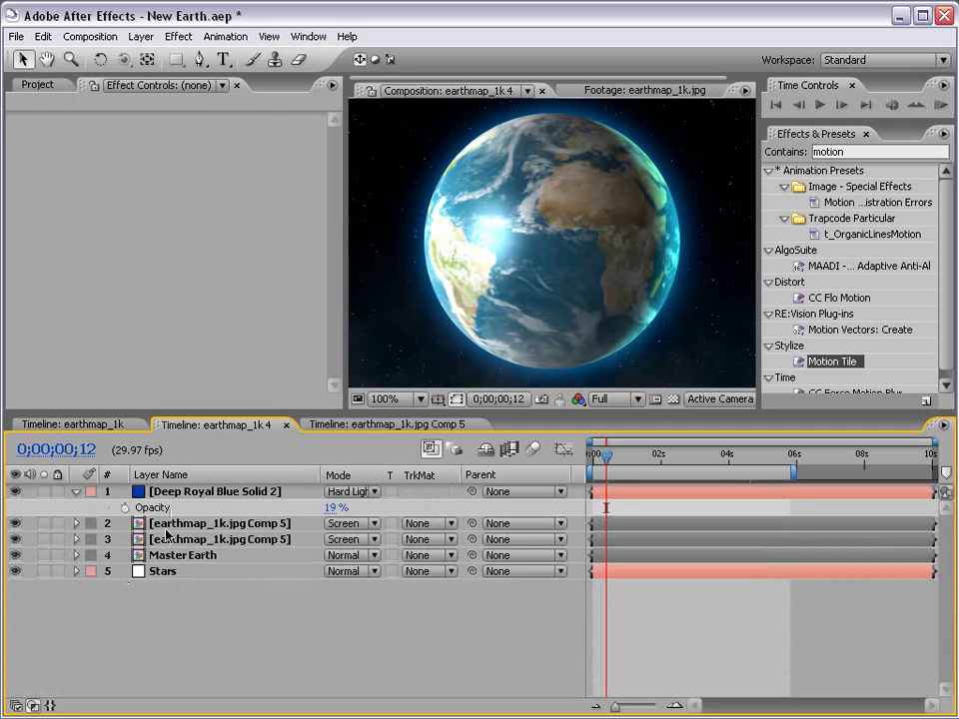
left_click(166, 526)
left_click(76, 493)
left_click(166, 523)
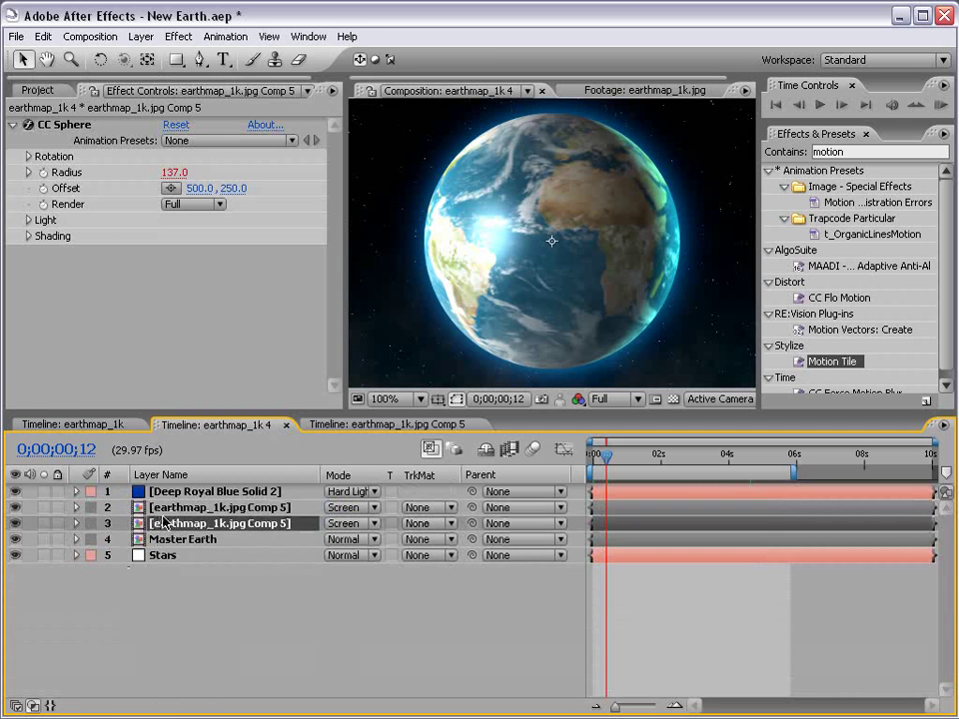
left_click(166, 539)
left_click(166, 522)
left_click(166, 540)
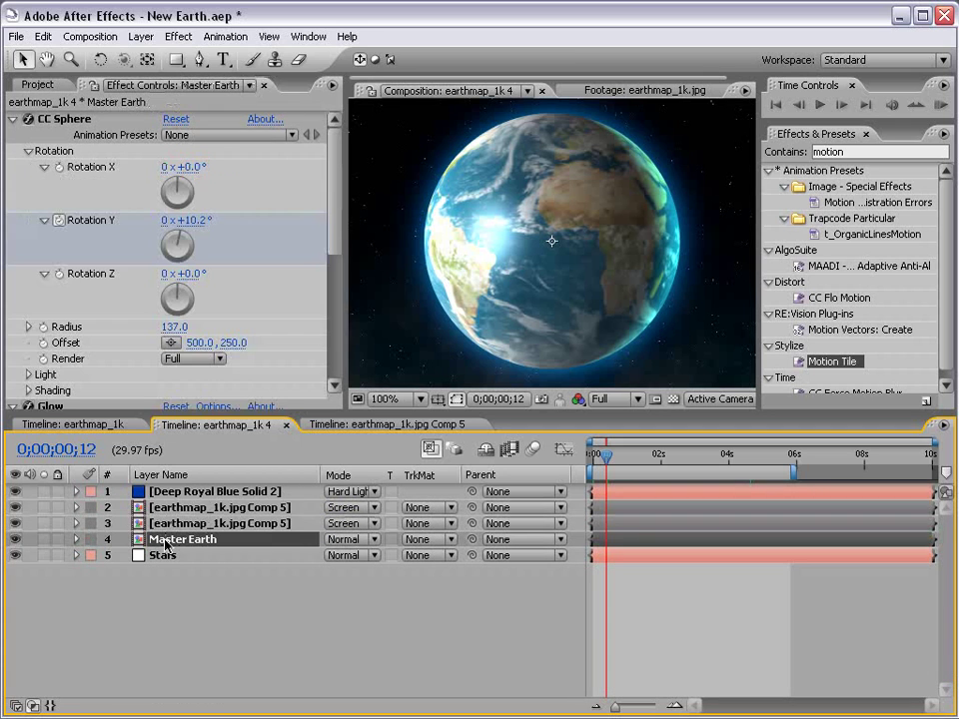
Solo earthmap_1k.jpg in earthmap_1k.jpg Comp 5, apply Hue/Saturation to it and set Master Saturation to -20.
left_click(380, 424)
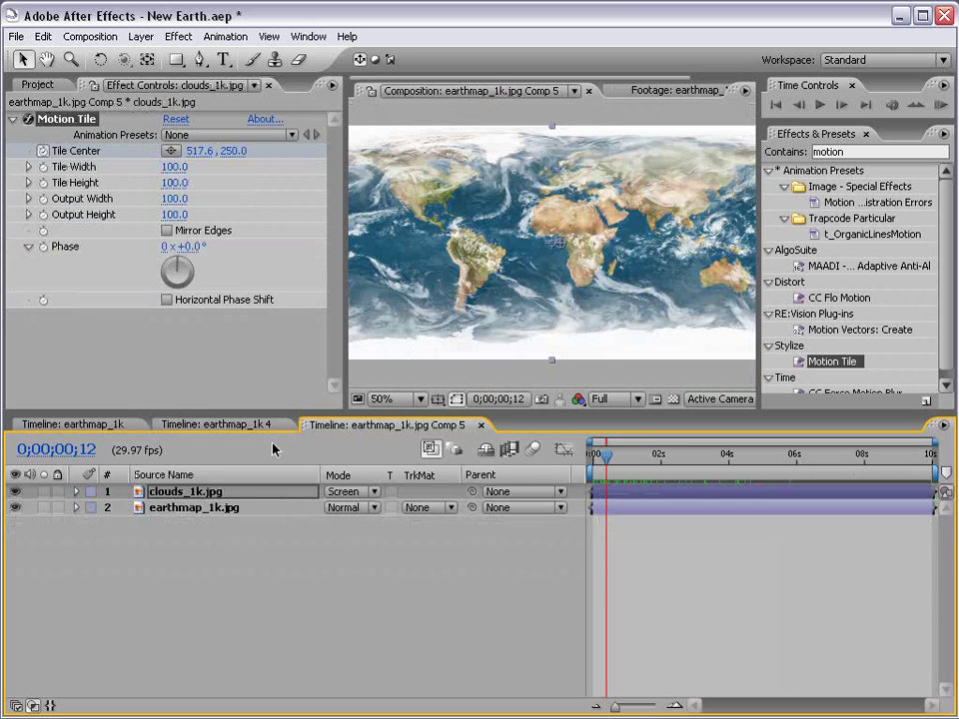
left_click(195, 507)
left_click(43, 510)
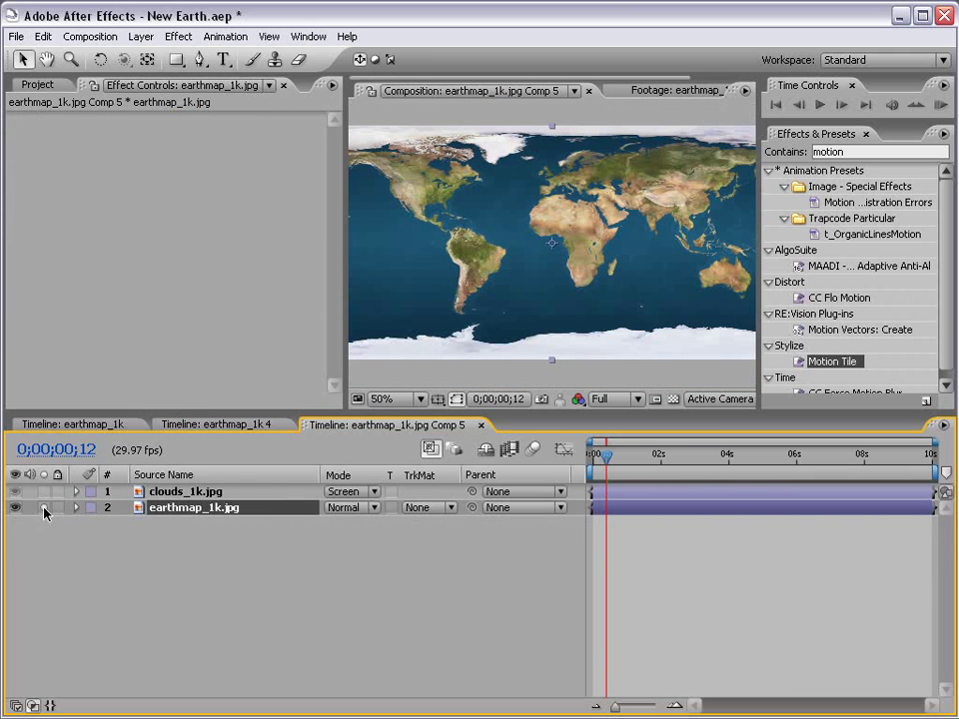
left_click(179, 36)
mouse_move(227, 228)
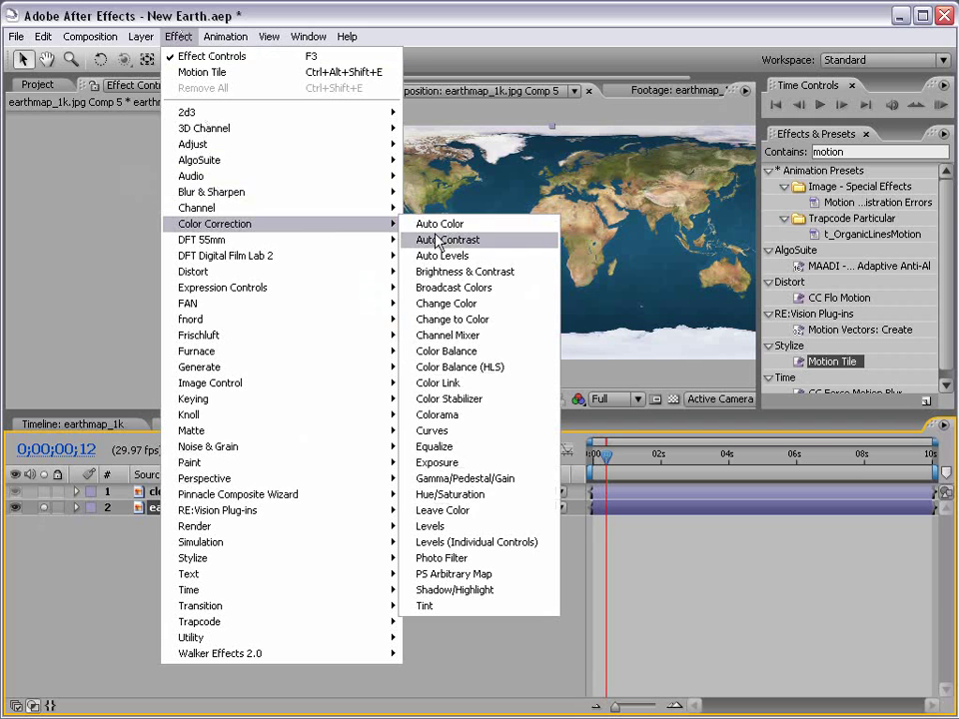
left_click(492, 497)
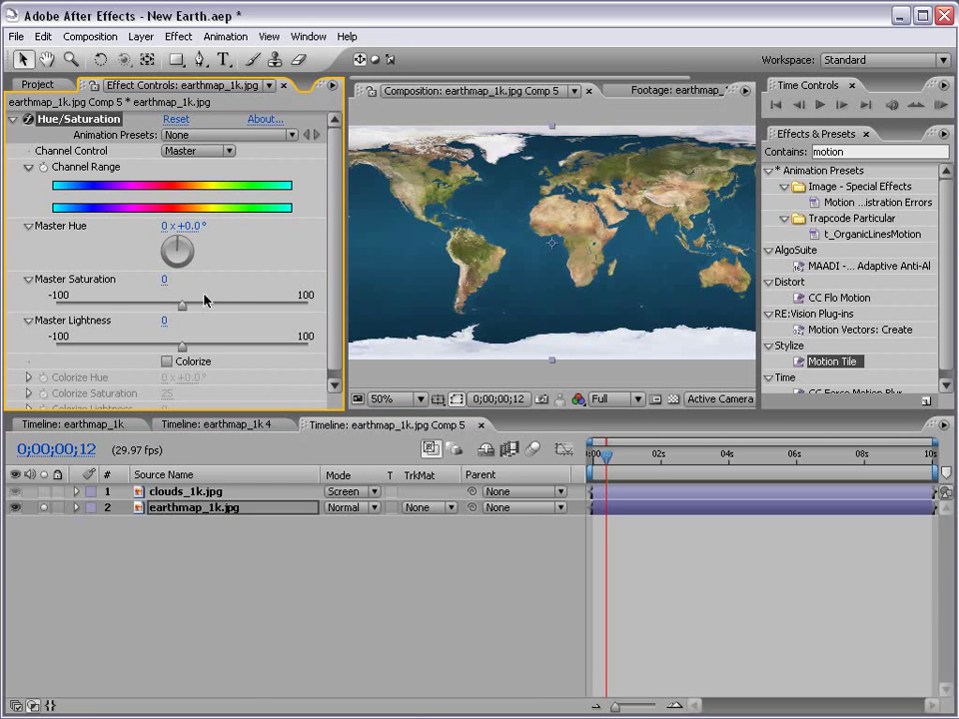
left_click_drag(181, 310, 158, 311)
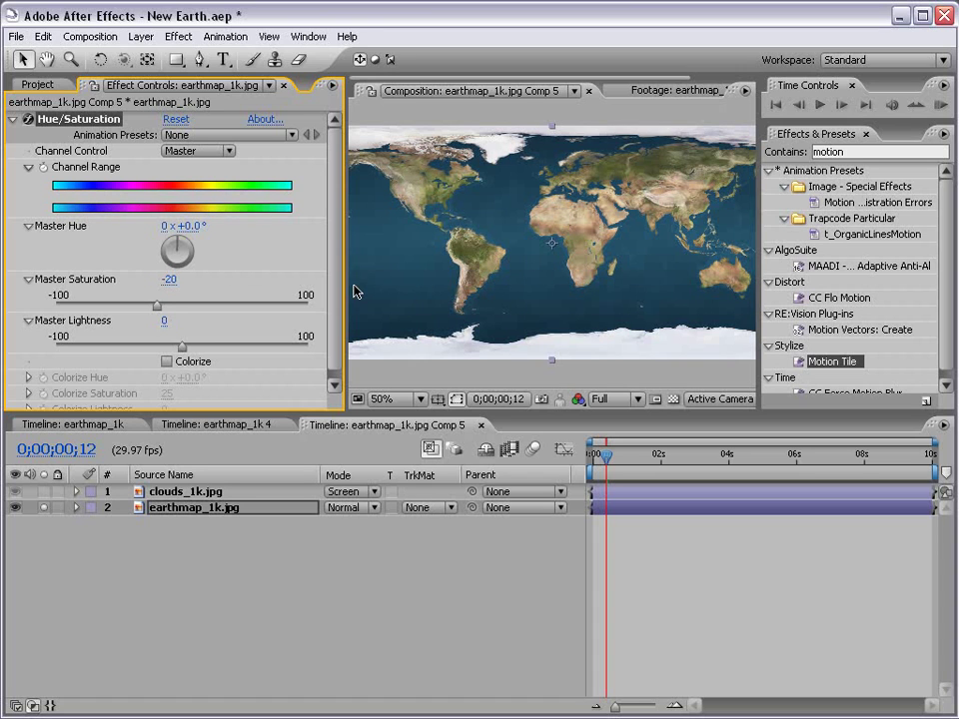
Extend the Hue/Saturation effect's Cyans channel range further into the blues.
left_click(191, 155)
left_click(205, 218)
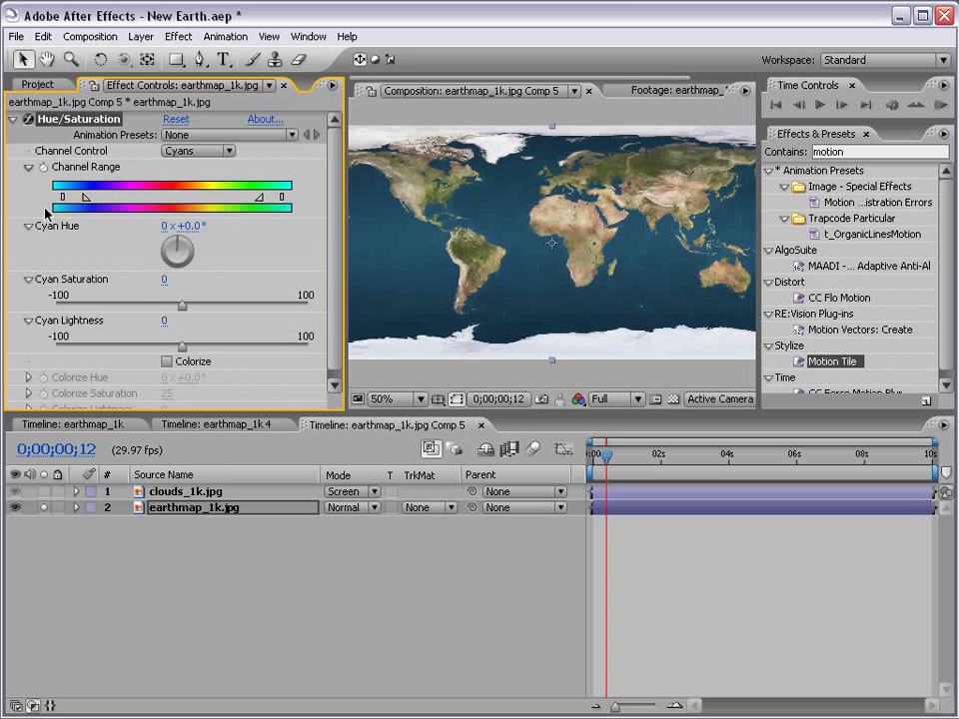
mouse_move(85, 198)
left_mouse_down()
mouse_move(116, 202)
mouse_move(75, 200)
mouse_move(90, 202)
left_mouse_up()
left_click(183, 154)
left_click(187, 102)
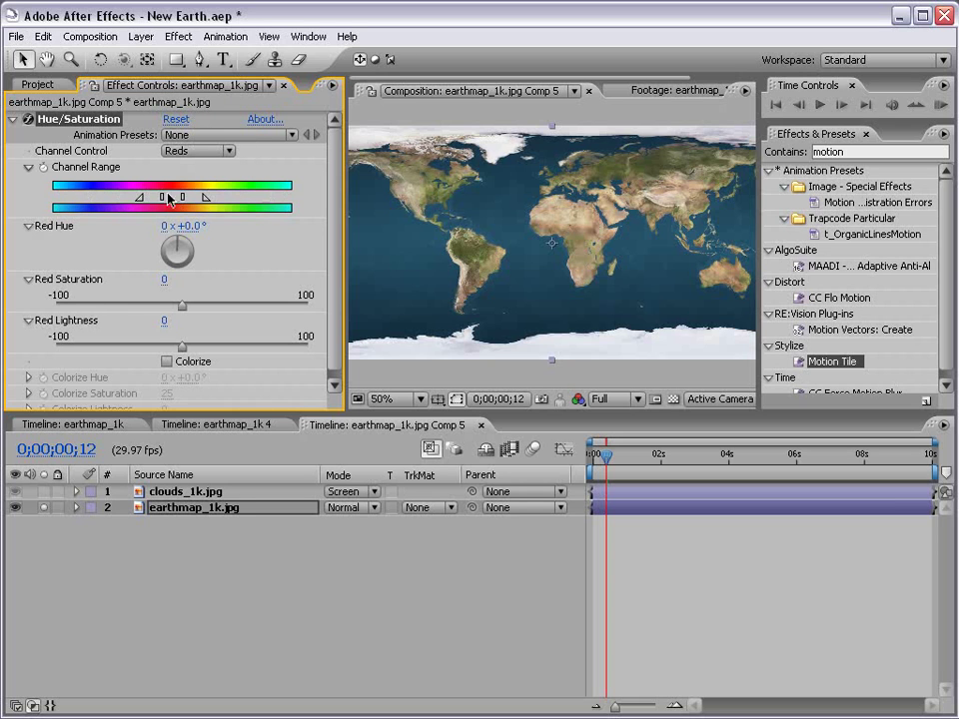
left_click(190, 152)
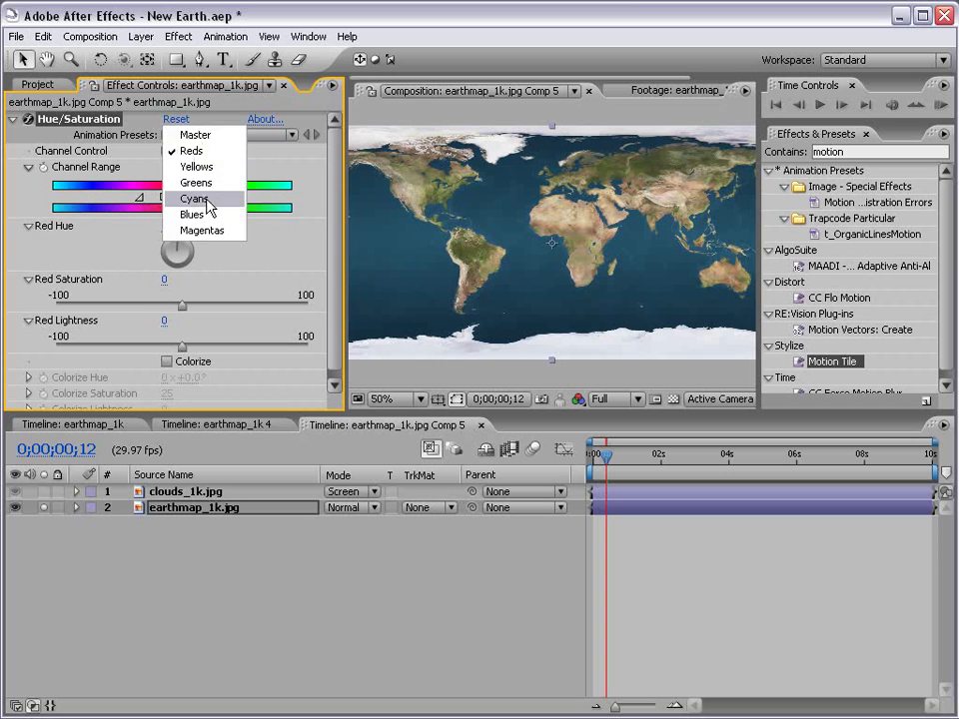
left_click(206, 199)
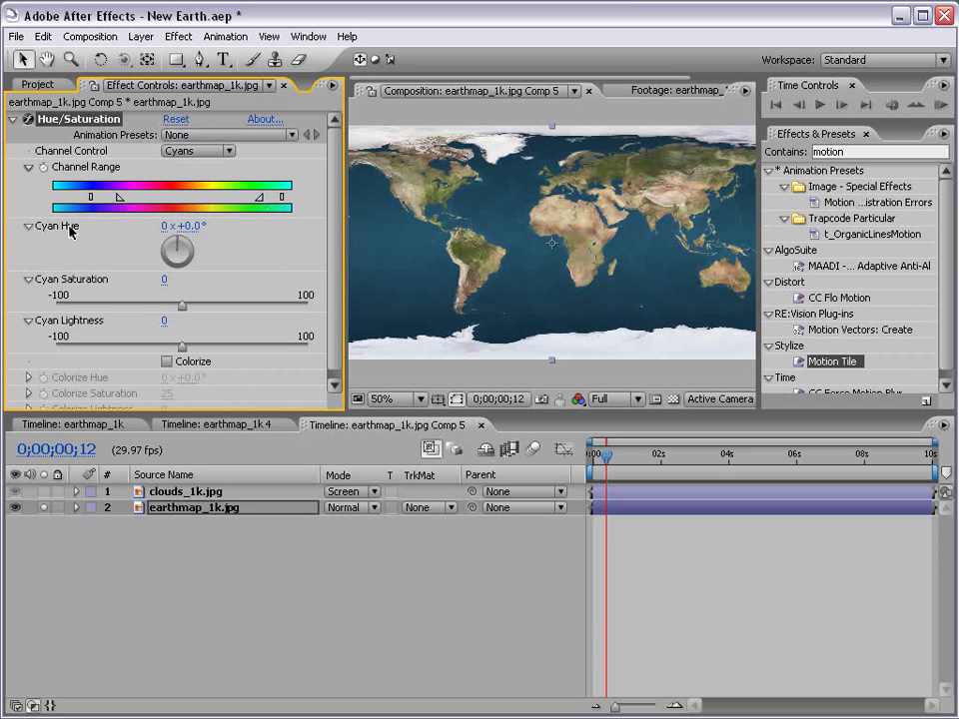
Set Cyan Hue to 22° and Cyan Saturation to -8, and turn off the solo on earthmap_1k.jpg.
left_click_drag(180, 228, 209, 219)
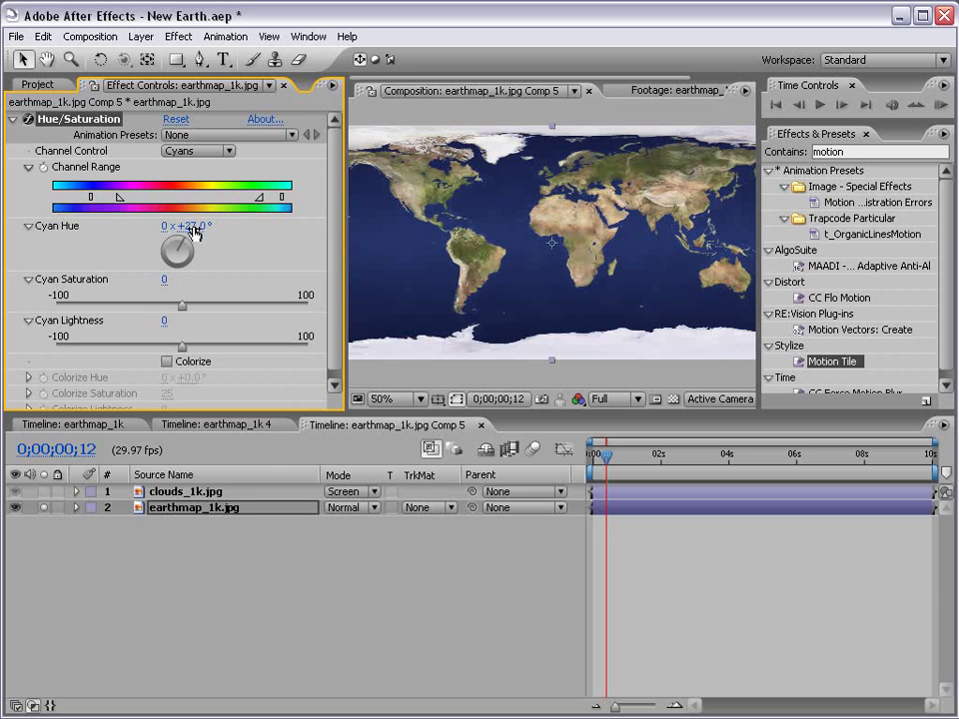
left_click_drag(193, 223, 313, 226)
left_click_drag(177, 227, 192, 228)
mouse_move(182, 306)
left_mouse_down()
mouse_move(165, 310)
mouse_move(173, 310)
left_mouse_up()
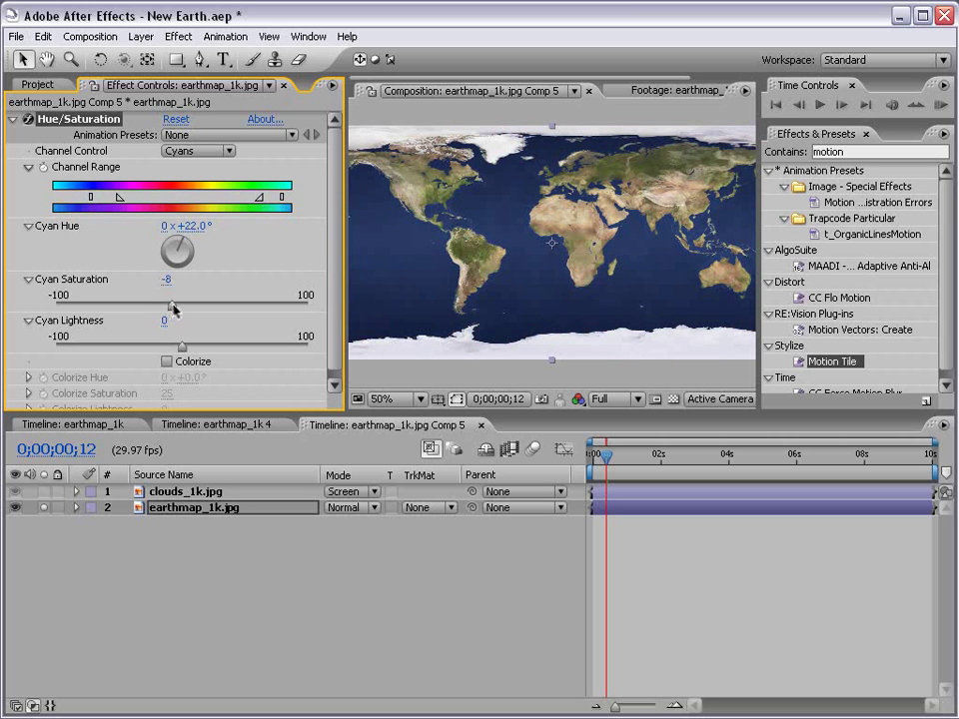
left_click(43, 508)
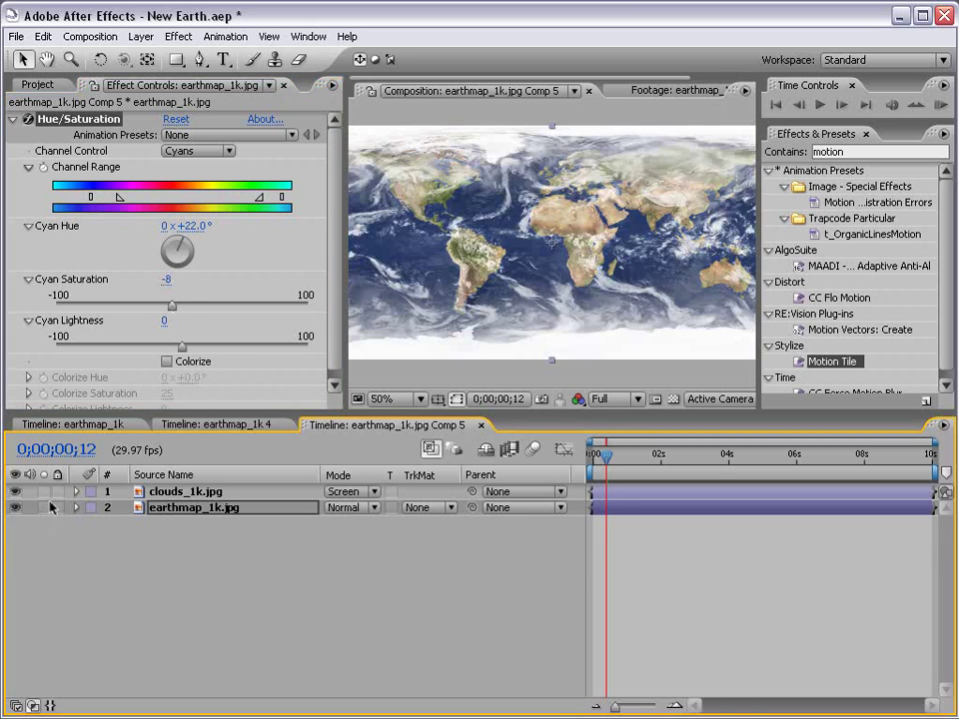
Check the recolored oceans on the globe in earthmap_1k 4 up to 0;00;02;03.
left_click(250, 424)
scroll(568, 315, "down", 1)
scroll(552, 242, "up", 1)
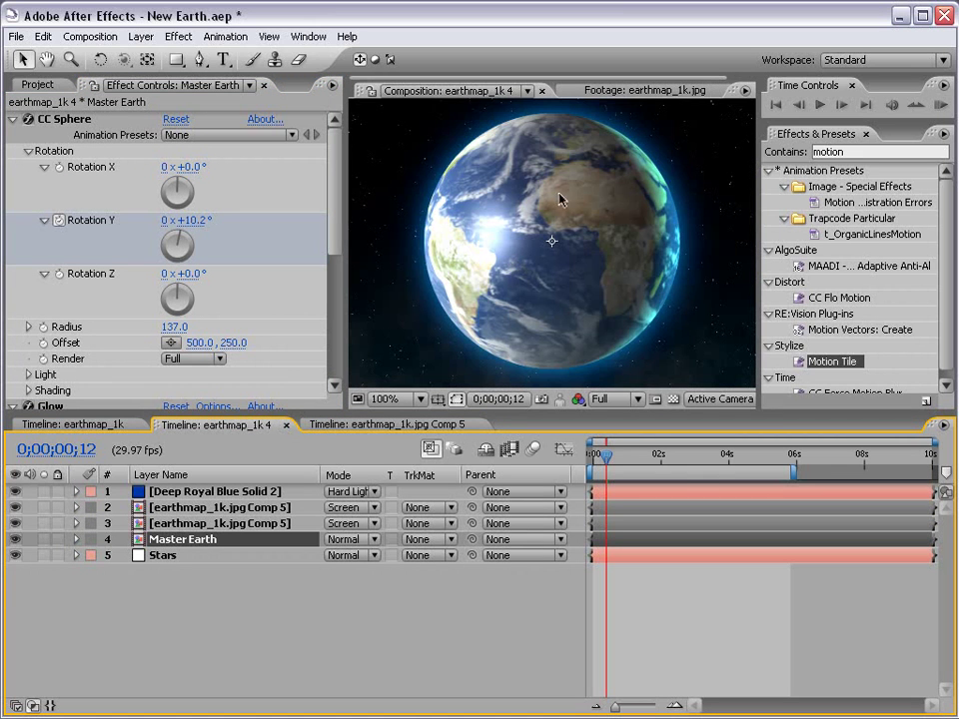
left_click_drag(630, 459, 663, 457)
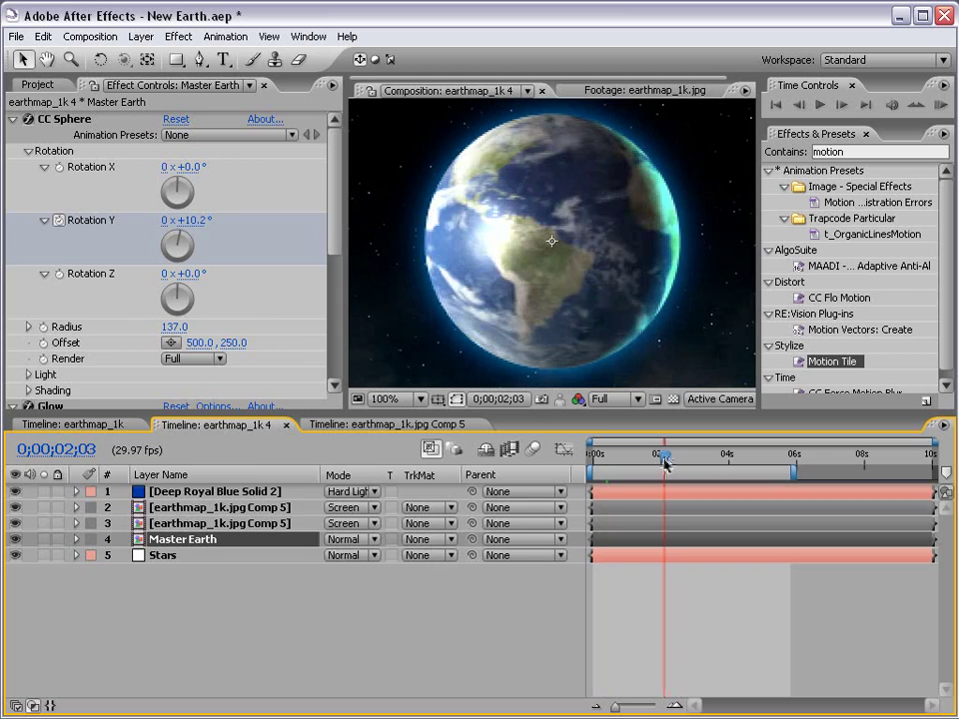
Extend the Greens channel range of earthmap_1k.jpg toward the yellows, set Green Saturation to 40, and check the globe at 0;00;01;12.
left_click(415, 426)
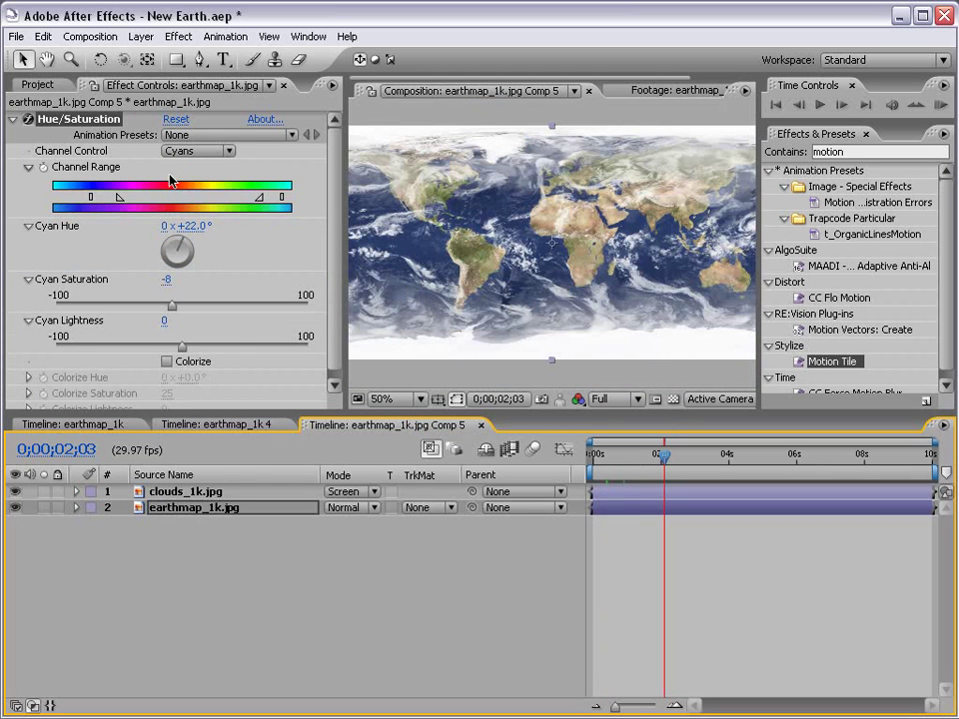
left_click(199, 152)
left_click(196, 135)
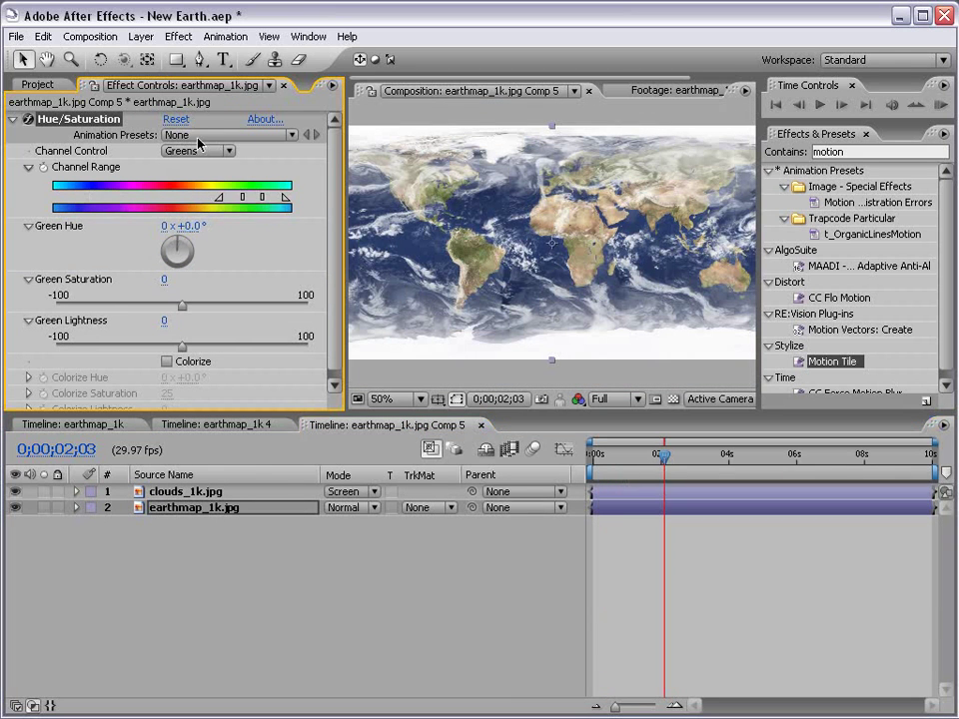
mouse_move(220, 205)
left_mouse_down()
mouse_move(198, 204)
mouse_move(241, 198)
mouse_move(210, 203)
left_mouse_up()
left_click_drag(181, 309, 232, 310)
left_click(216, 424)
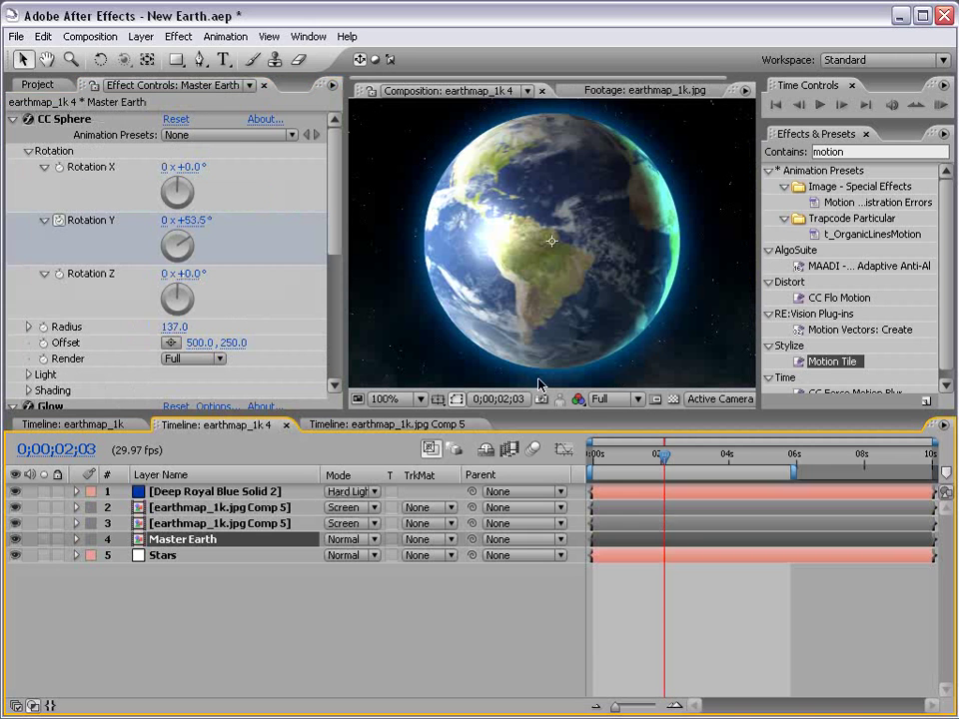
left_click_drag(666, 458, 641, 457)
Reduce Green Saturation to 13 on earthmap_1k.jpg and return to the earthmap_1k 4 composition.
left_click(369, 425)
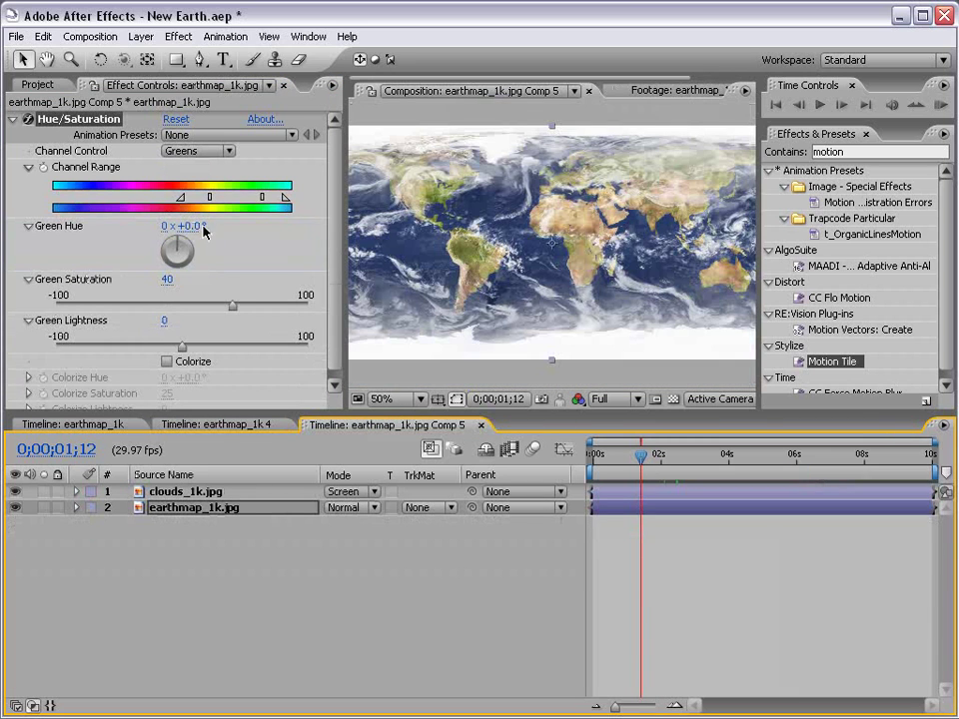
left_click_drag(228, 306, 197, 310)
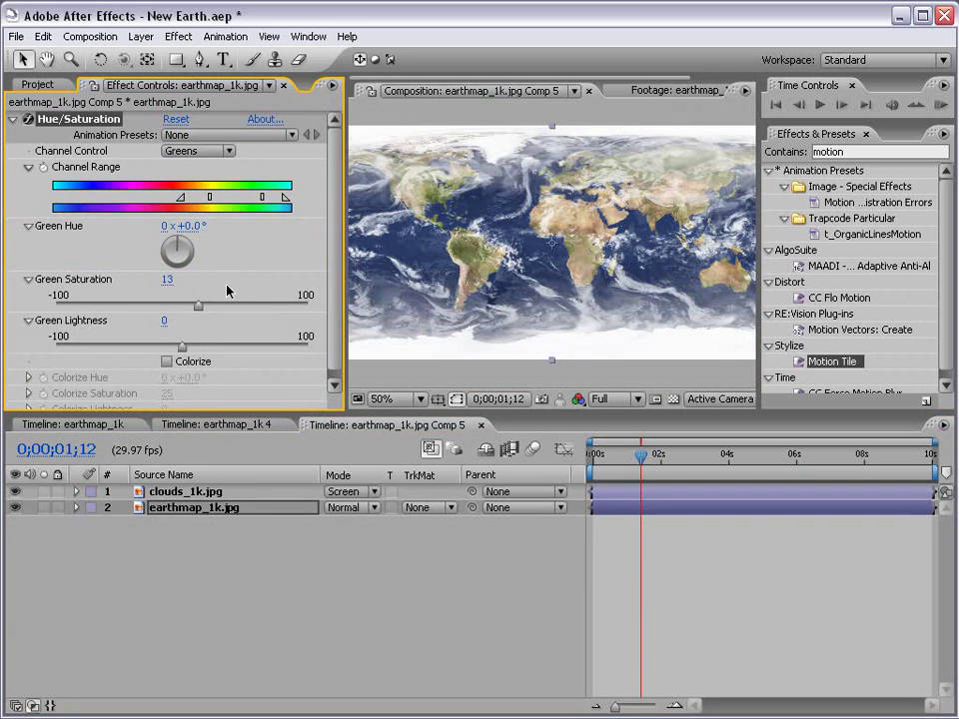
left_click(219, 424)
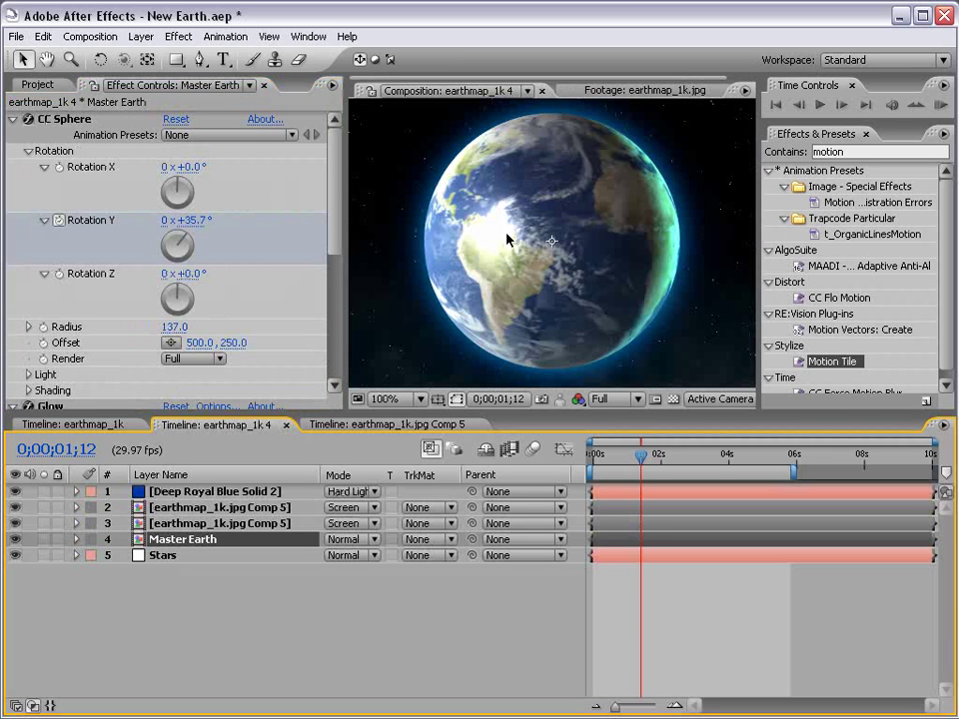
Deselect all layers, save the project, and inspect the full Earth scene in the maximized composition view.
key("comma")
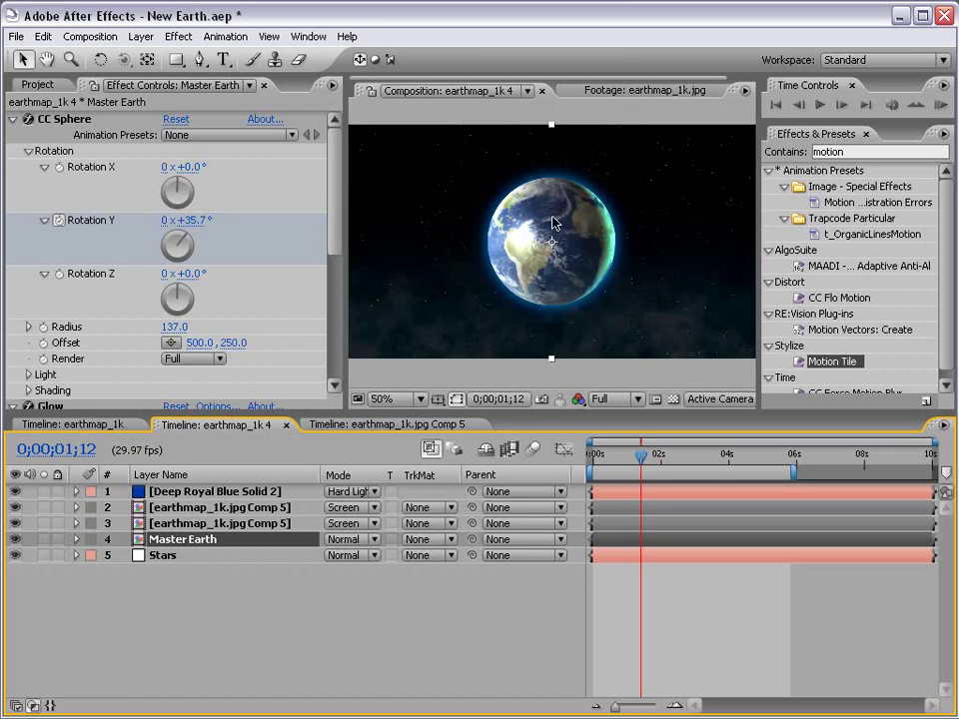
left_click(661, 571)
key("ctrl+s")
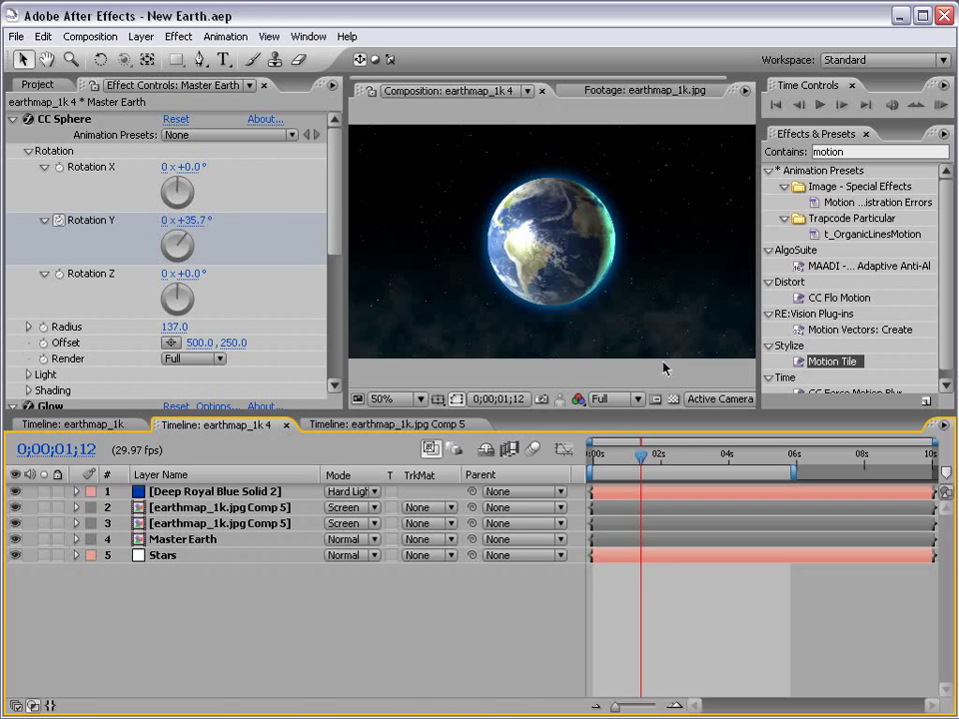
key("grave")
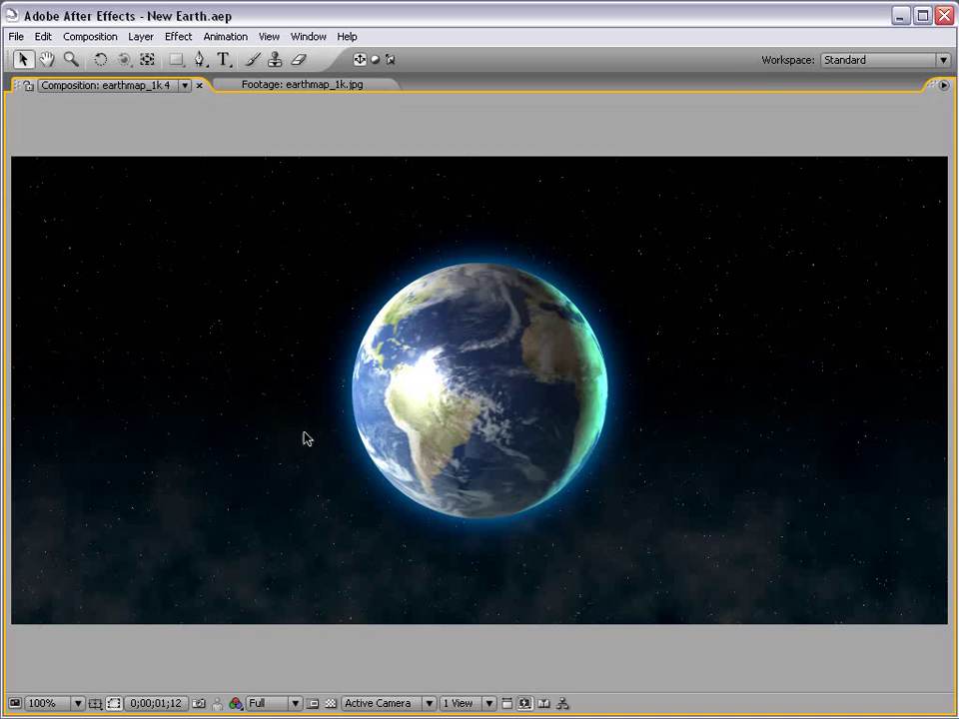
key("grave")
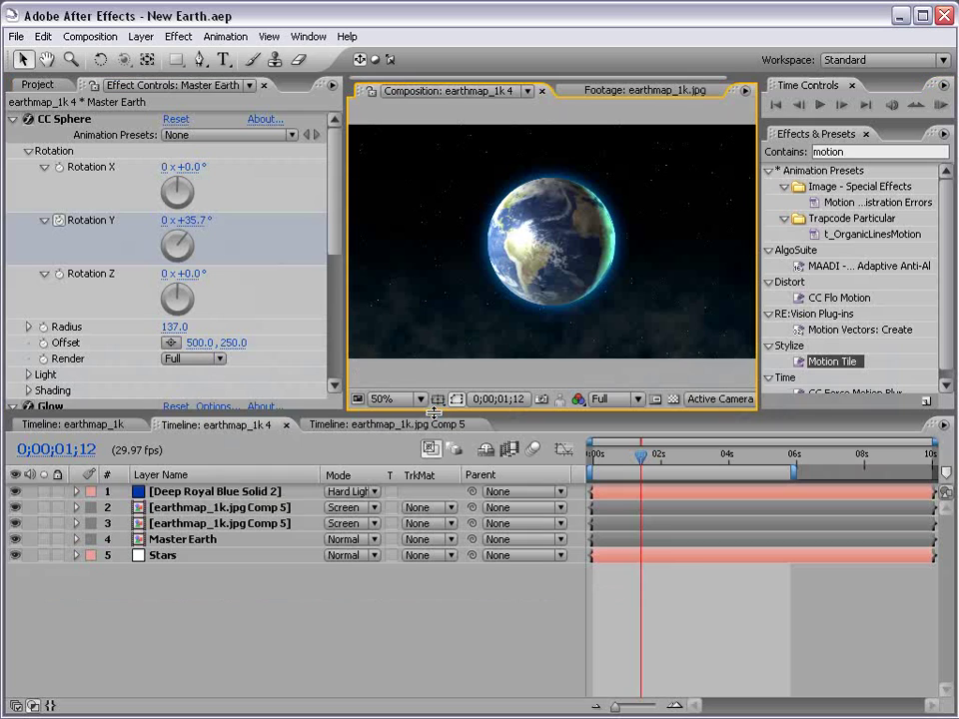
Create a white (FFFFFF) solid of 1000 by 500 pixels in earthmap_1k 4.
left_click(140, 35)
mouse_move(152, 56)
left_click(414, 73)
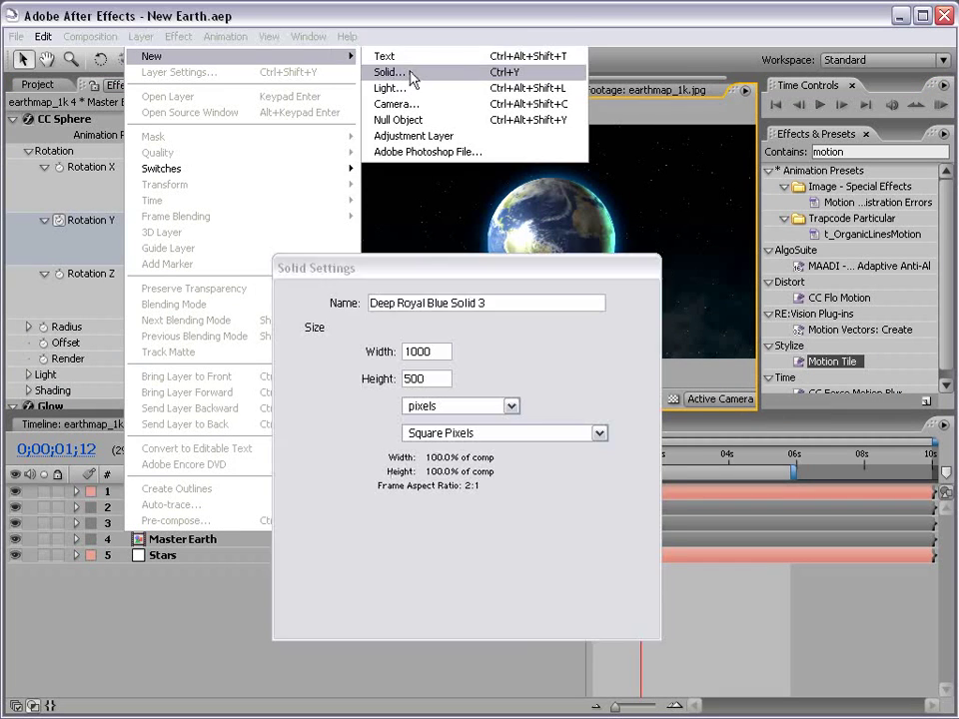
left_click(375, 570)
left_click_drag(185, 317, 155, 295)
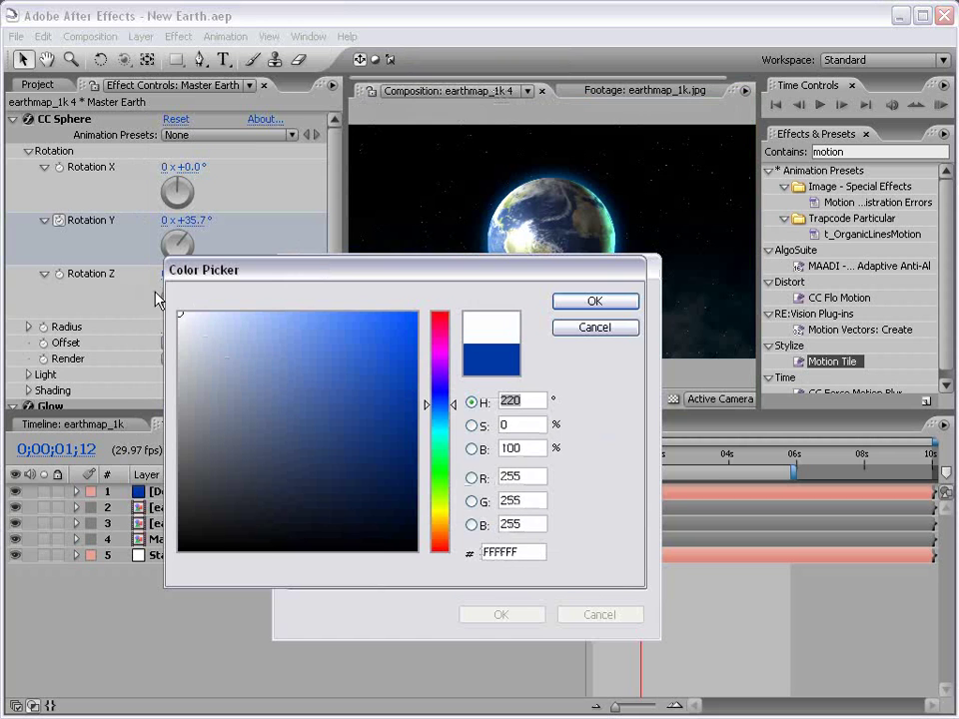
left_click(587, 302)
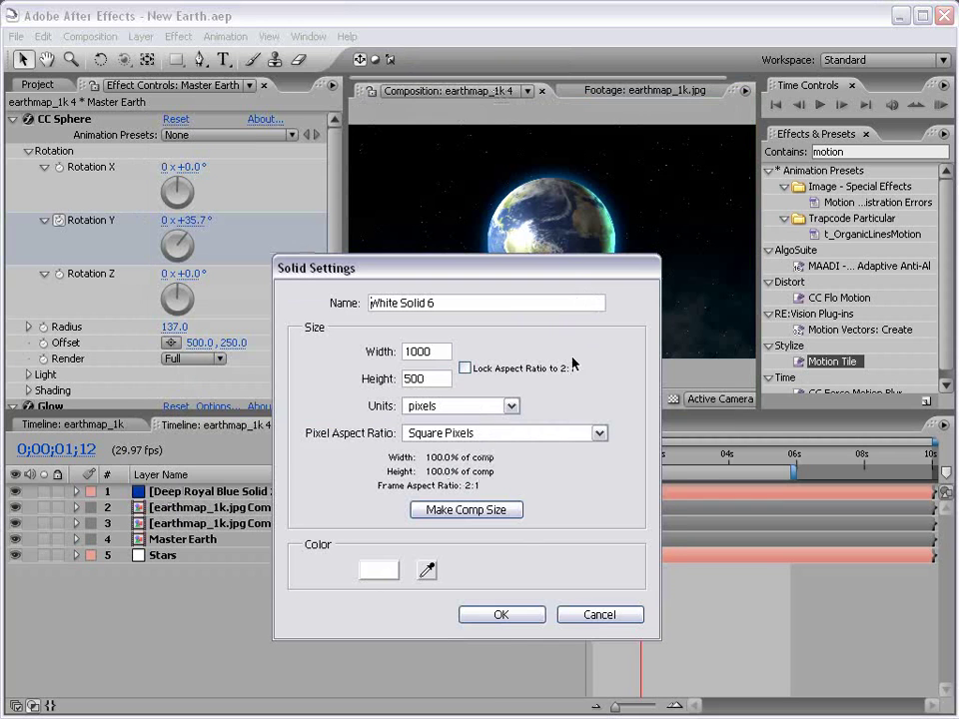
left_click(501, 614)
Draw a circular mask on White Solid 6, centered on the Earth and slightly smaller than the globe, and deselect the layer.
left_click(176, 60)
left_click_drag(176, 62, 232, 80)
left_click_drag(552, 242, 626, 310)
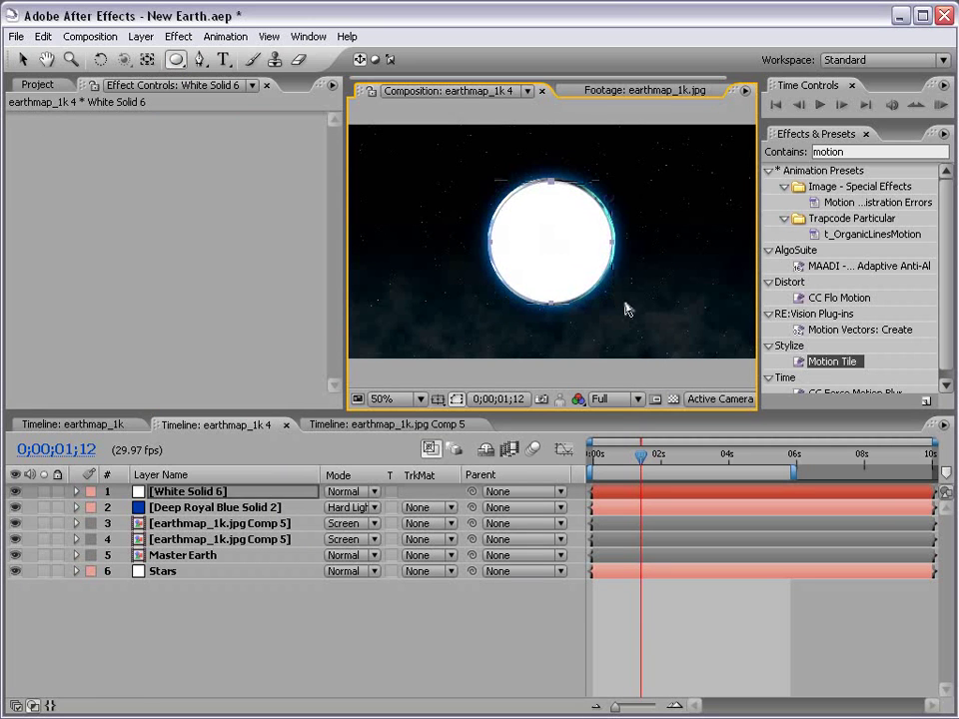
left_click(664, 629)
key("v")
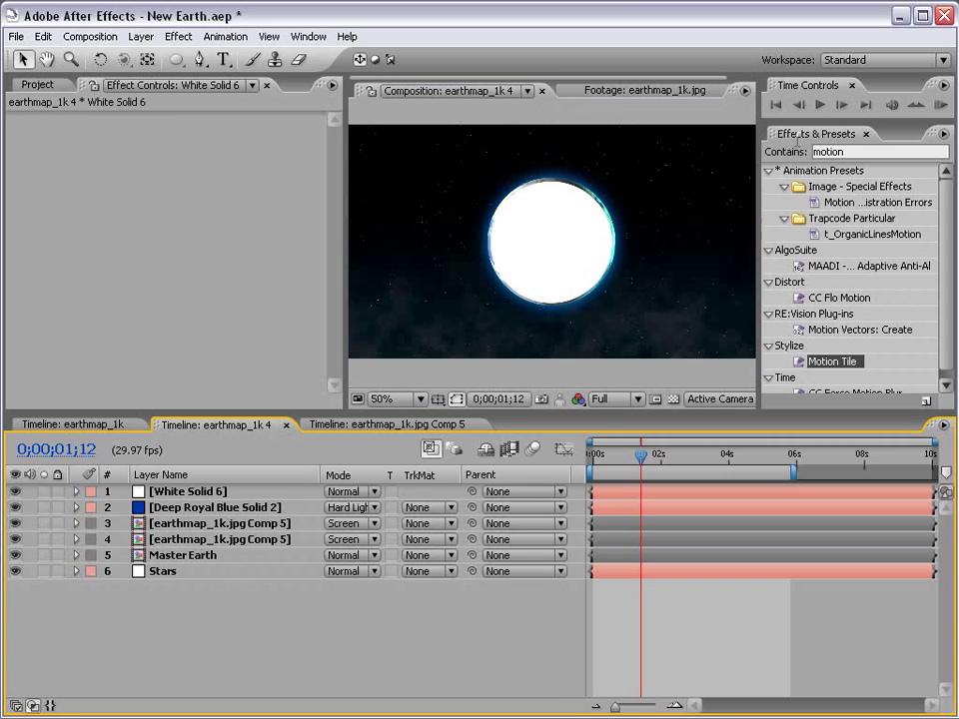
Find the Stylize Glow effect and apply it to White Solid 6.
left_click(796, 136)
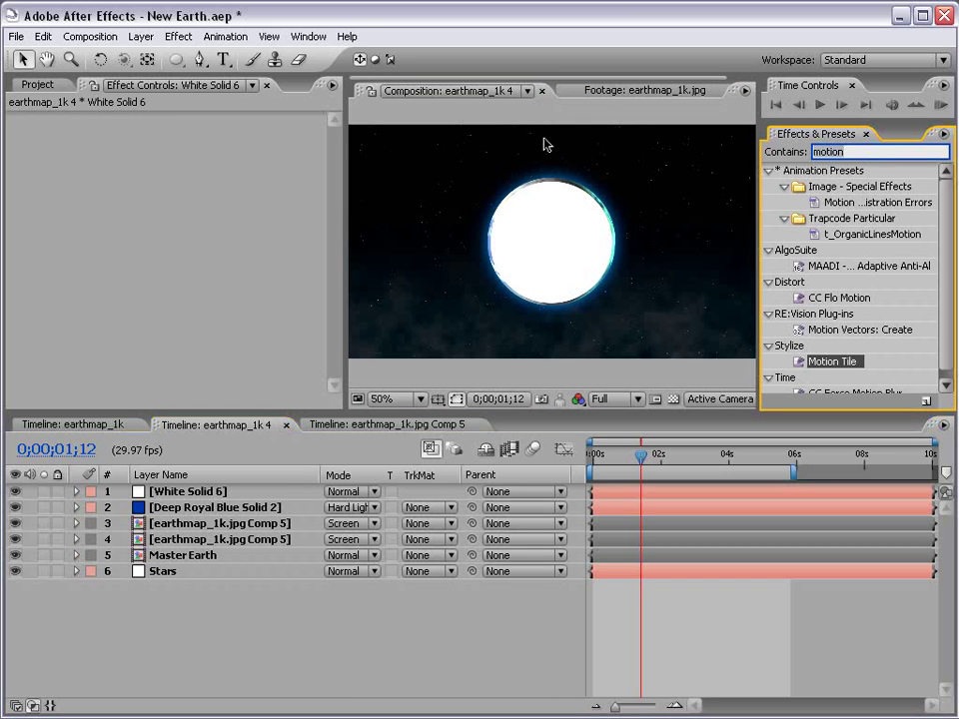
type("glow")
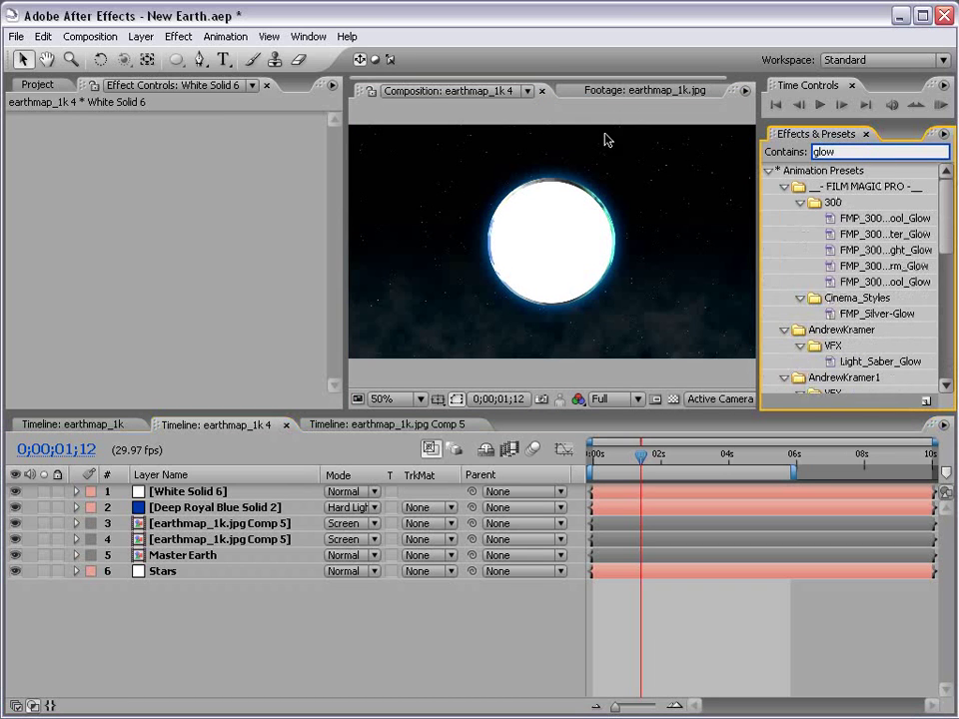
scroll(849, 289, "down", 10)
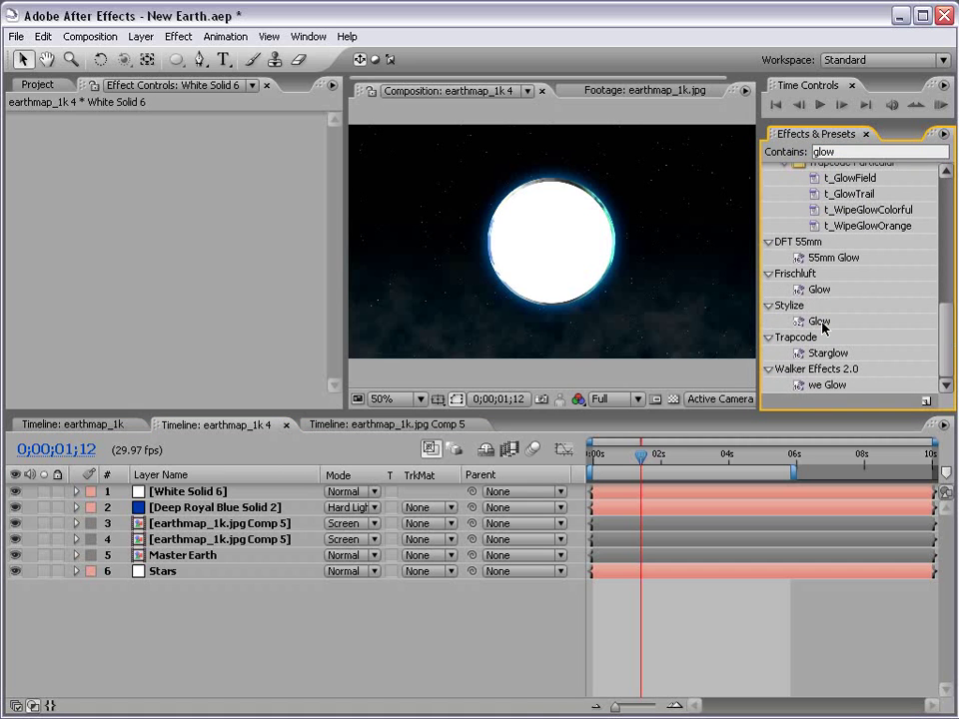
left_click_drag(822, 325, 559, 237)
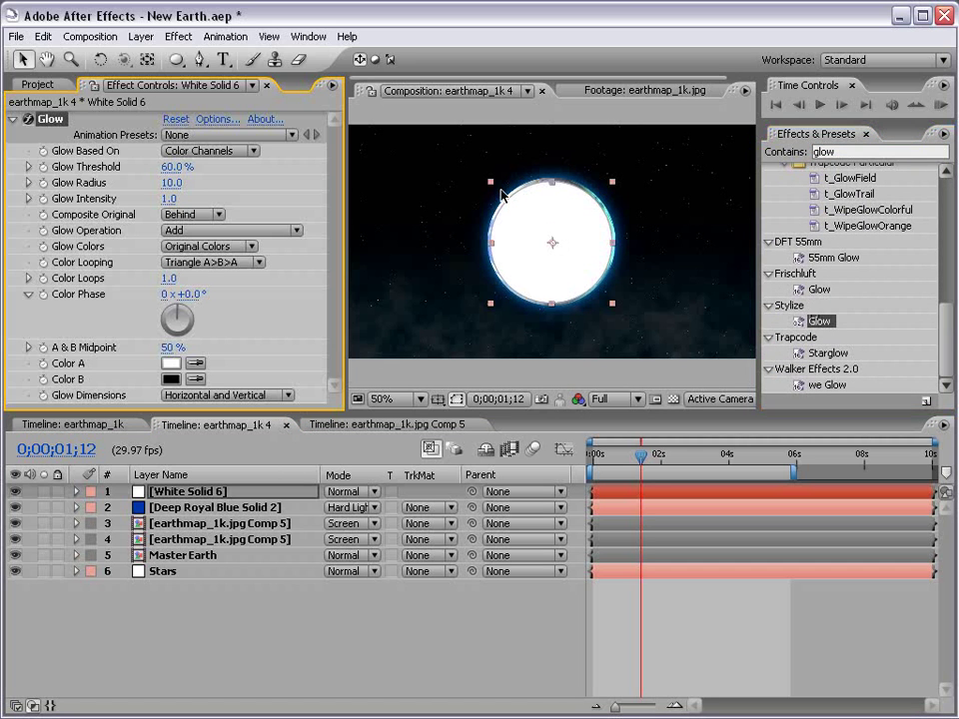
Base White Solid 6's Glow on the Alpha Channel and composite the original On Top.
left_click(196, 151)
left_click(208, 136)
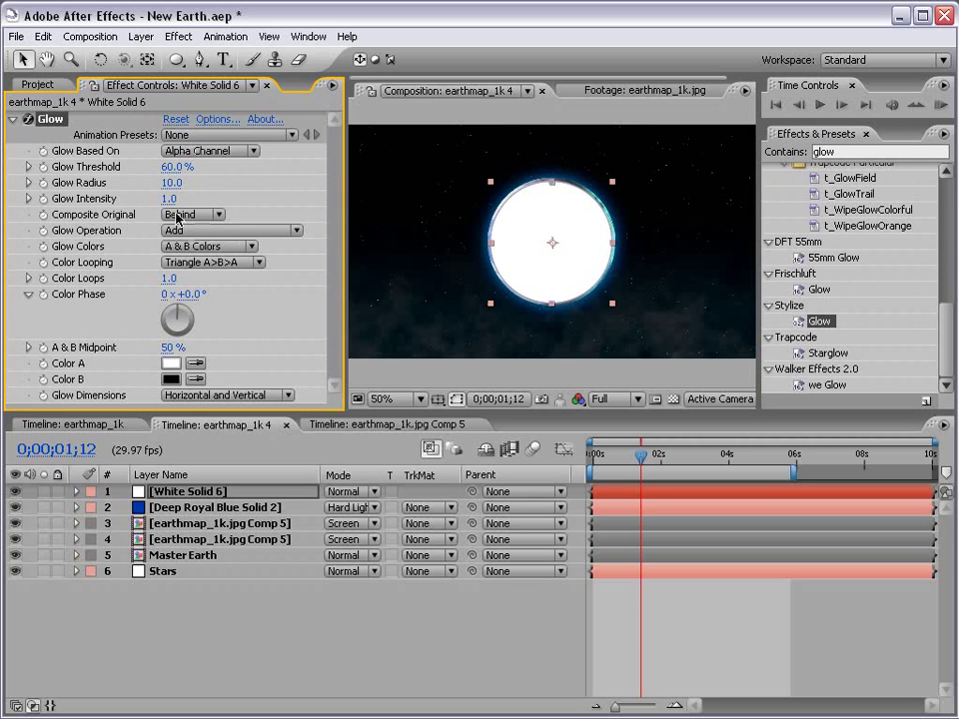
left_click(177, 218)
left_click(186, 201)
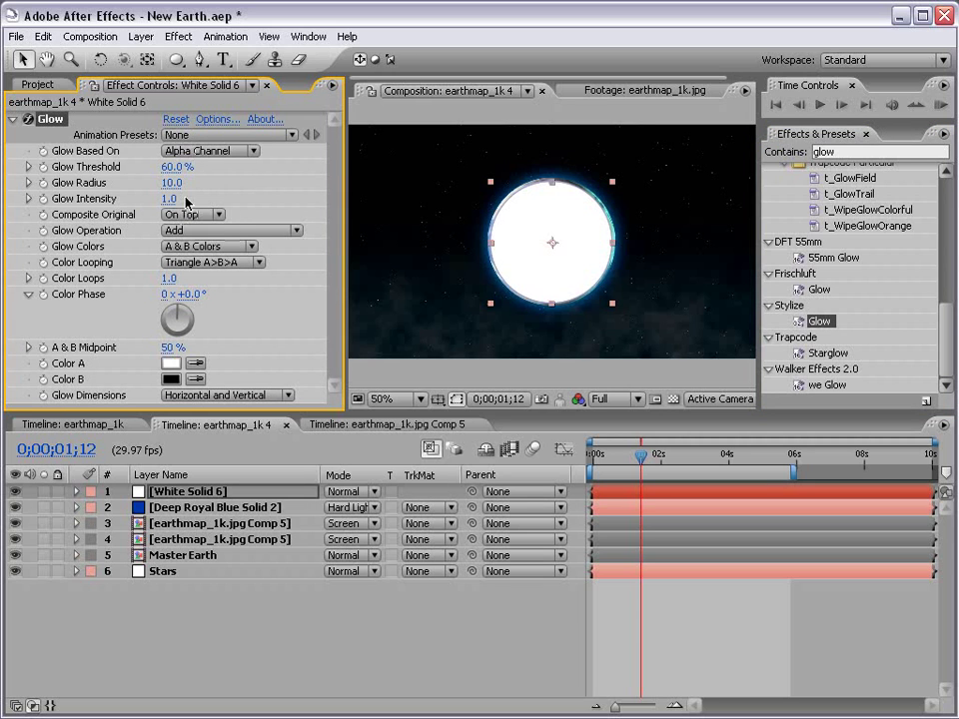
Set the Glow's Color B to orange with hue 35, Glow Intensity to 1.9 and Glow Radius to 32.
left_click(171, 381)
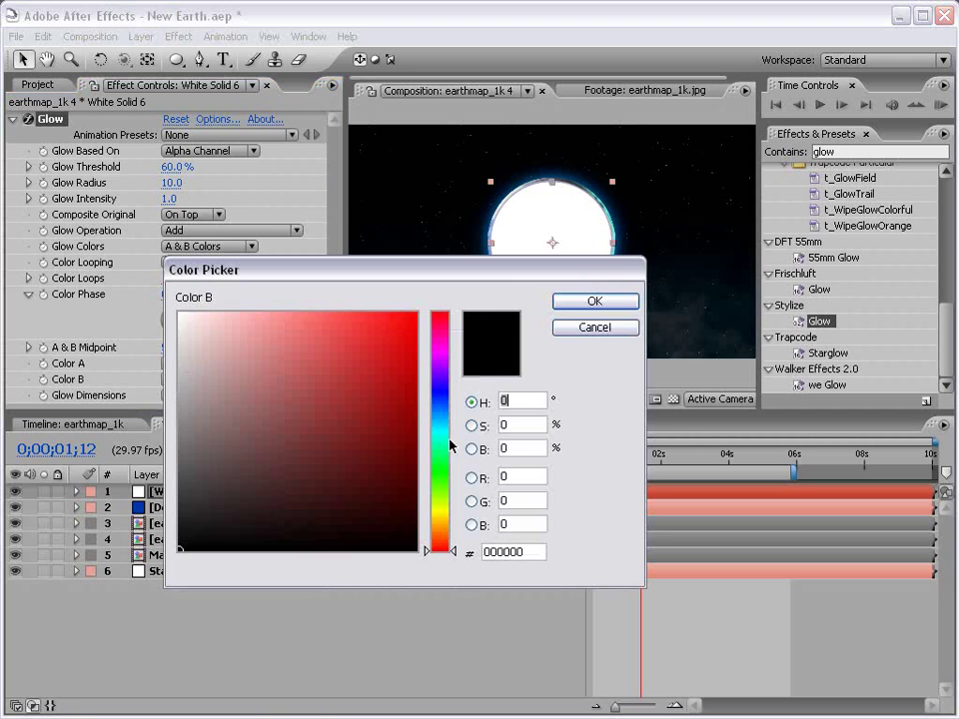
left_click(439, 524)
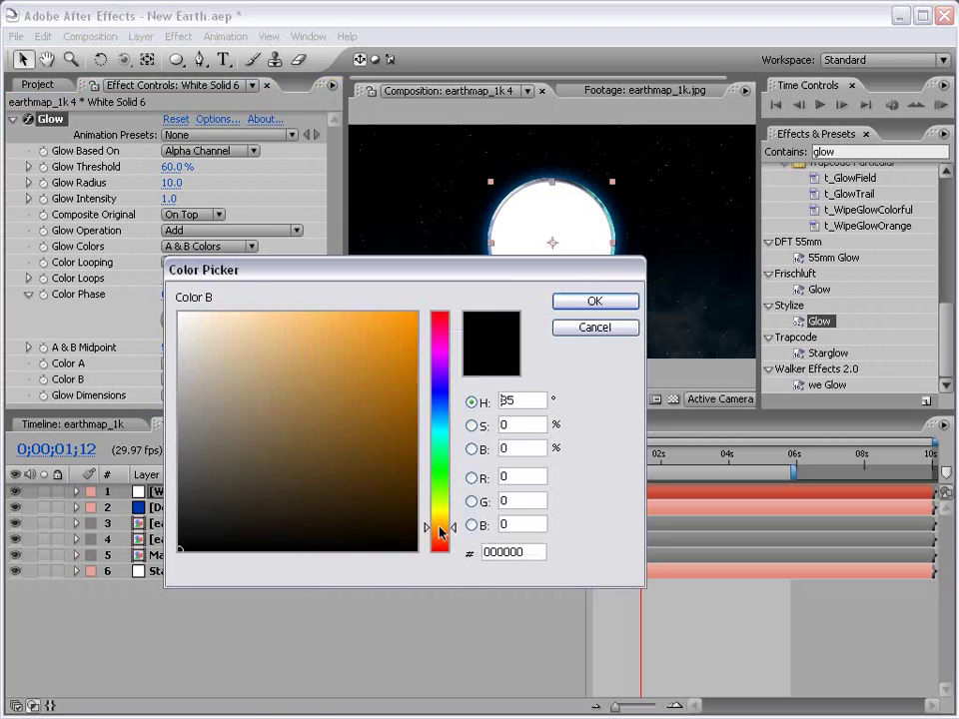
left_click(594, 301)
left_click_drag(174, 199, 256, 200)
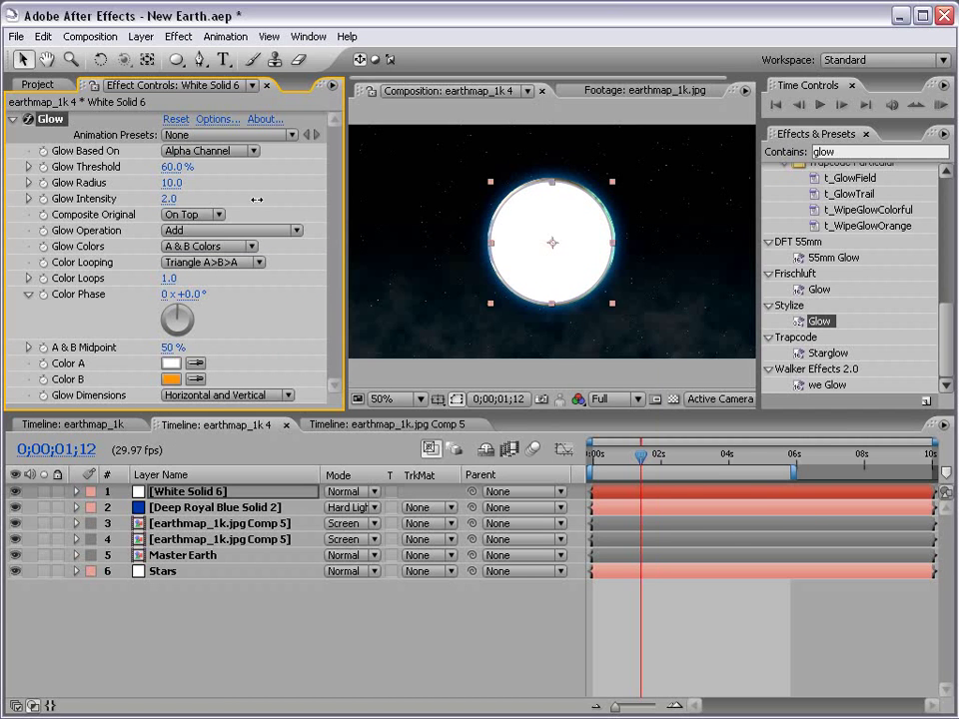
left_click_drag(169, 183, 190, 182)
Place White Solid 6 between Master Earth and Stars, and shift it left so its glow extends past the Earth's left edge.
mouse_move(156, 492)
left_mouse_down()
mouse_move(172, 574)
mouse_move(173, 565)
left_mouse_up()
left_click_drag(550, 268, 531, 268)
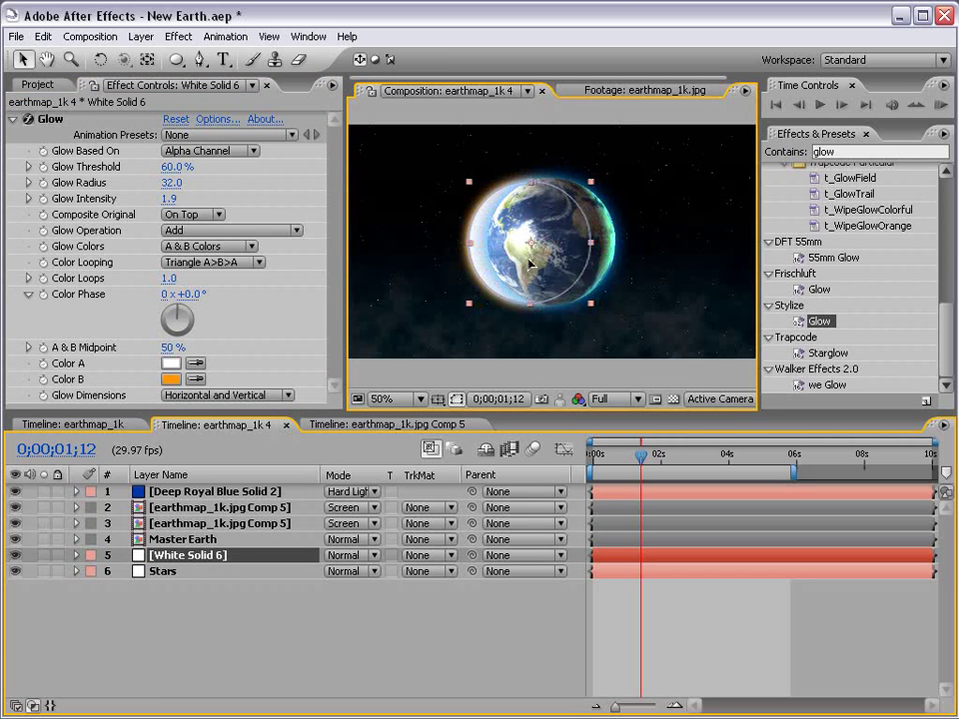
left_click(147, 415)
Collapse the CC Sphere and Glow effects on Master Earth and turn its Glow off.
key("ctrl+Up")
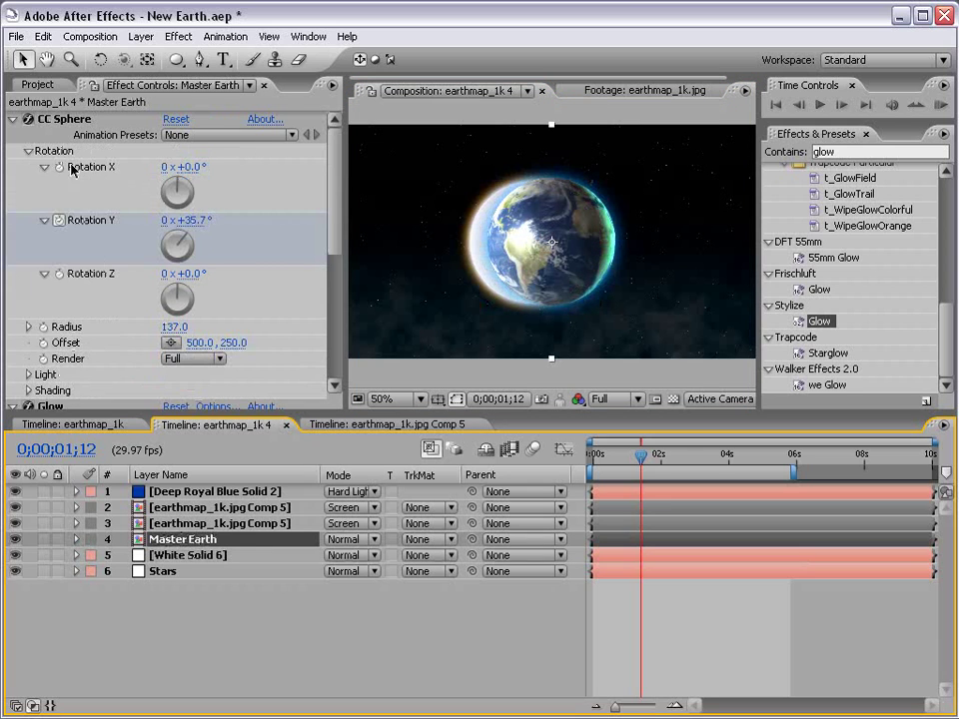
left_click(13, 119)
left_click(12, 135)
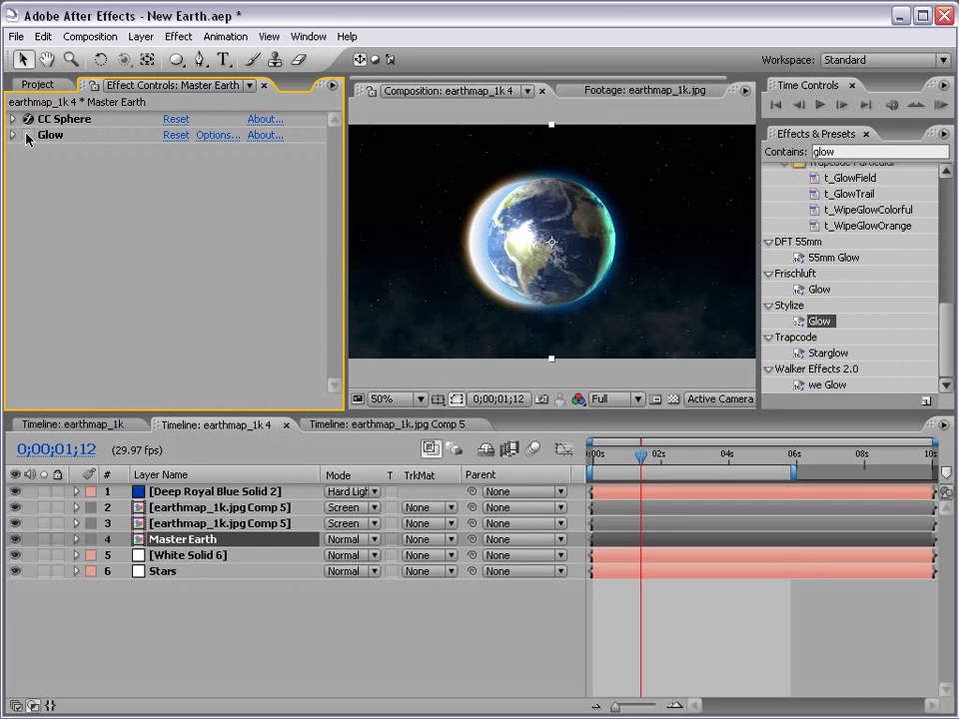
Apply Hue/Saturation to Master Earth and set its Master Lightness to -100.
left_click(186, 42)
mouse_move(240, 223)
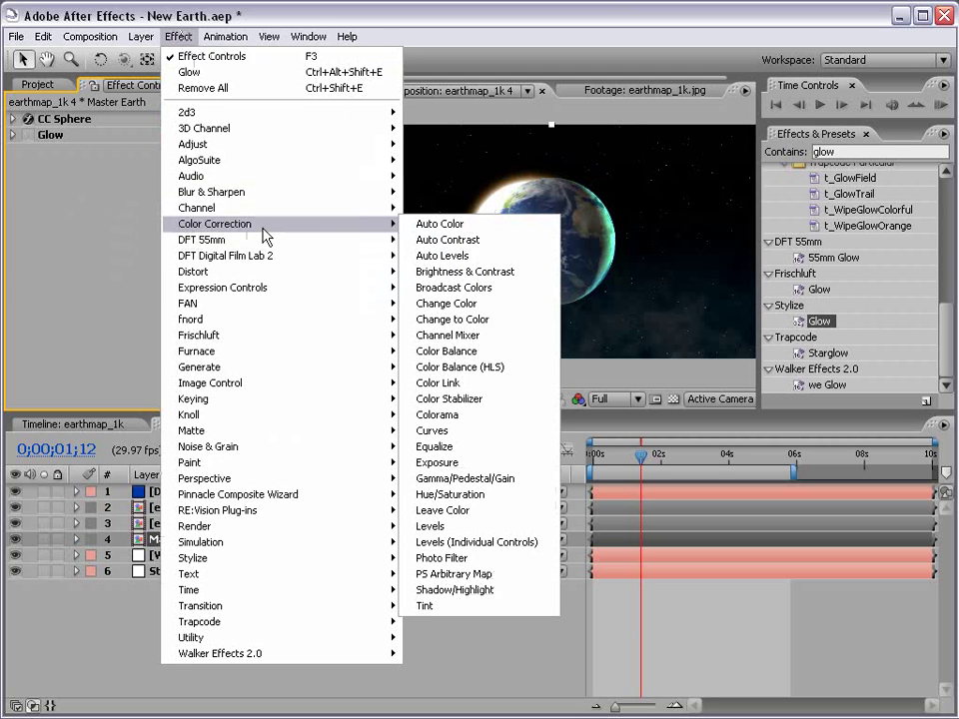
left_click(451, 494)
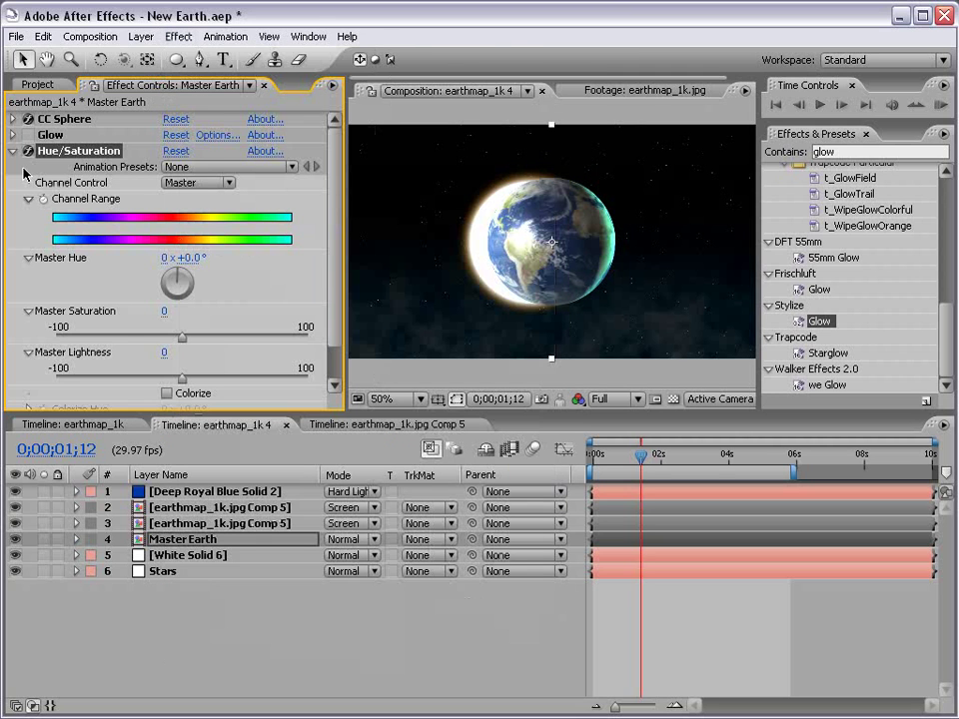
scroll(332, 360, "down", 1)
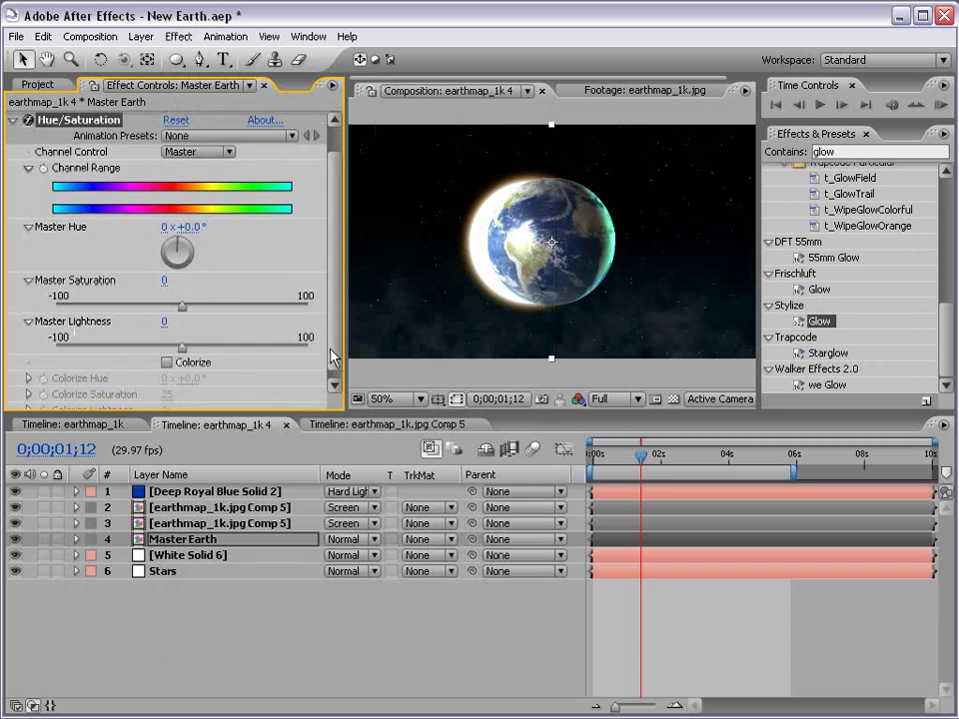
left_click_drag(182, 348, 4, 330)
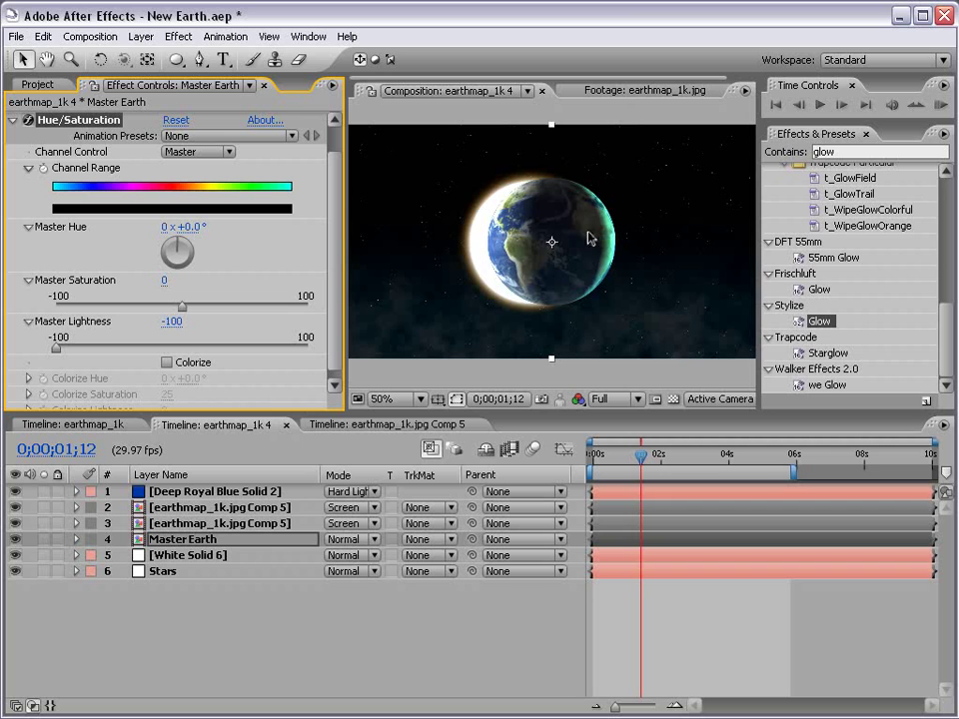
Lower the CC Sphere Light Height on the upper earthmap_1k.jpg Comp 5 layer.
left_click(106, 507)
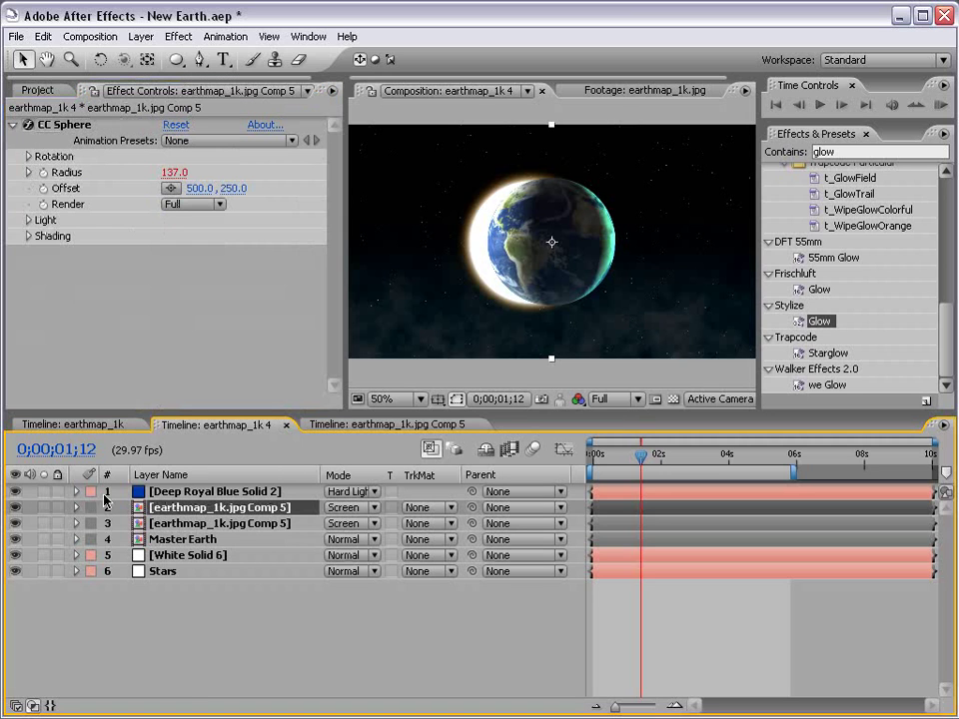
left_click(28, 219)
mouse_move(176, 267)
left_mouse_down()
mouse_move(150, 267)
mouse_move(165, 268)
left_mouse_up()
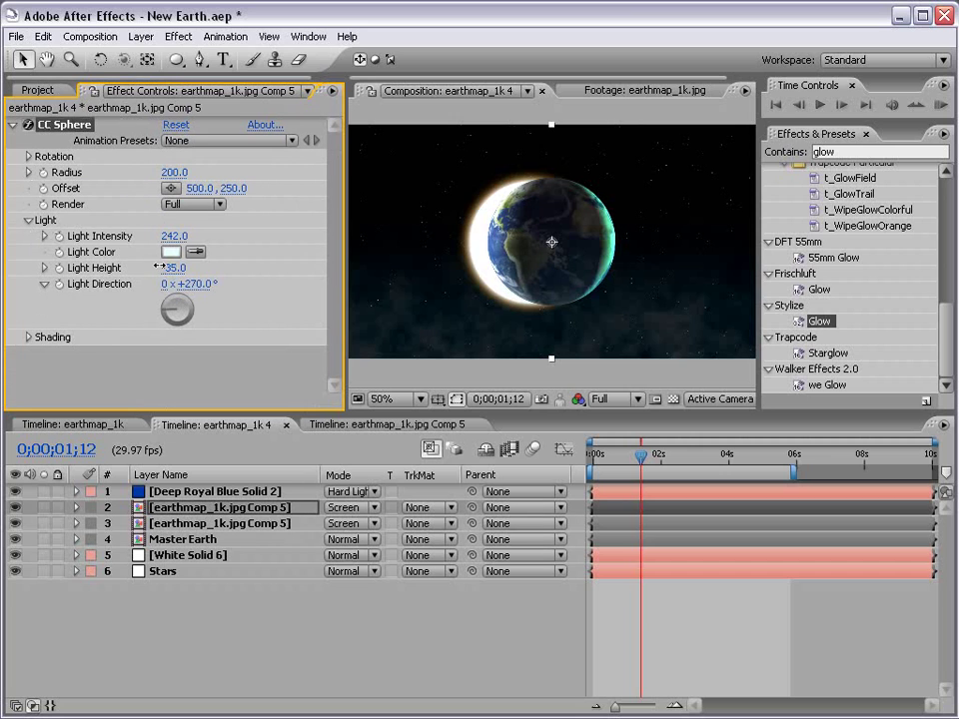
Reduce the lower earthmap_1k.jpg Comp 5 layer's opacity to 49% and deselect the layer.
left_click(220, 523)
key("t")
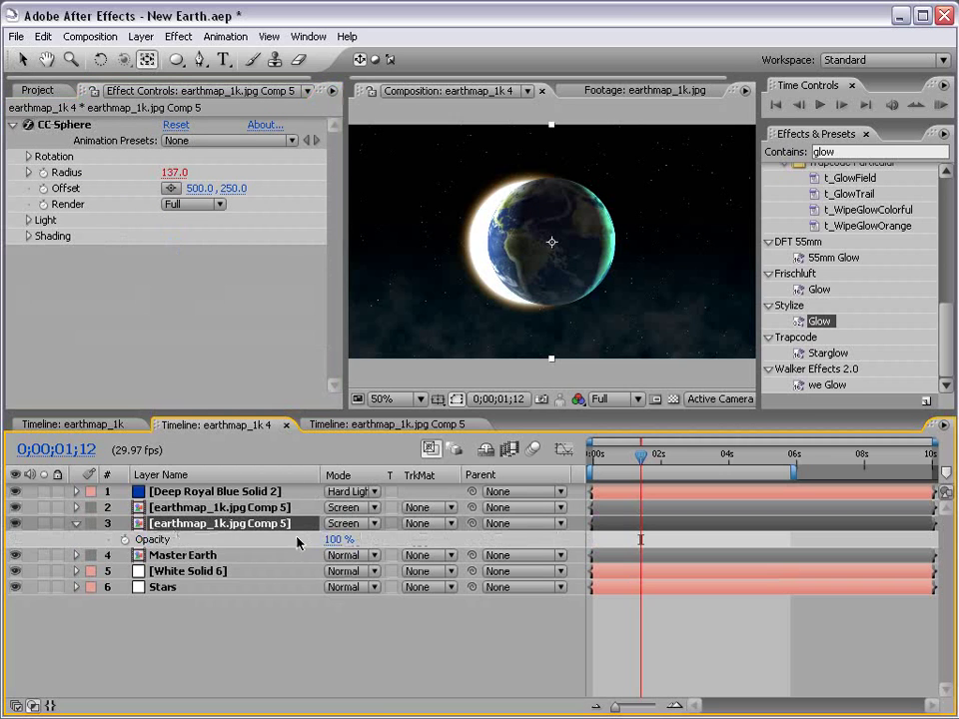
left_click_drag(335, 539, 282, 540)
left_click(616, 642)
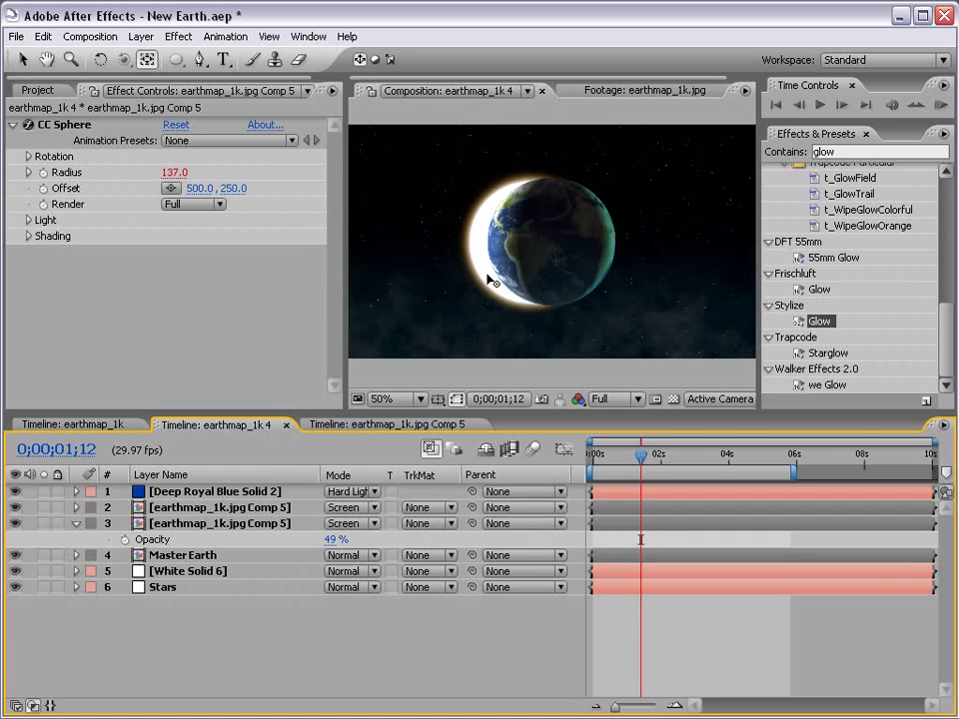
Create a black (000000) solid of 1000 by 500 pixels in earthmap_1k 4.
left_click(133, 42)
mouse_move(160, 58)
left_click(384, 71)
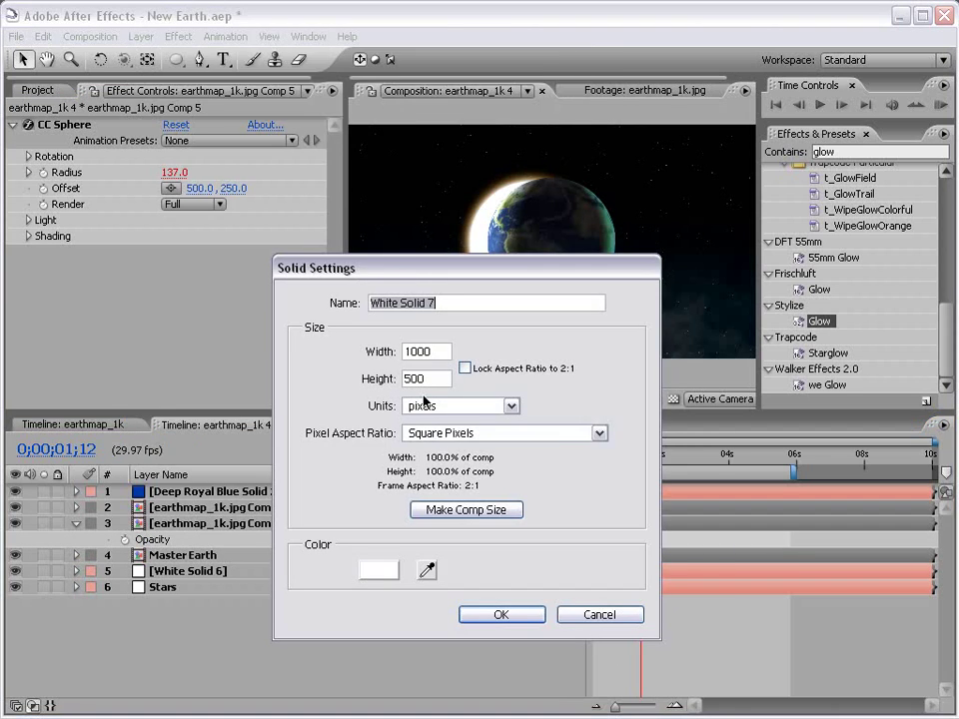
left_click(385, 569)
left_click(421, 550)
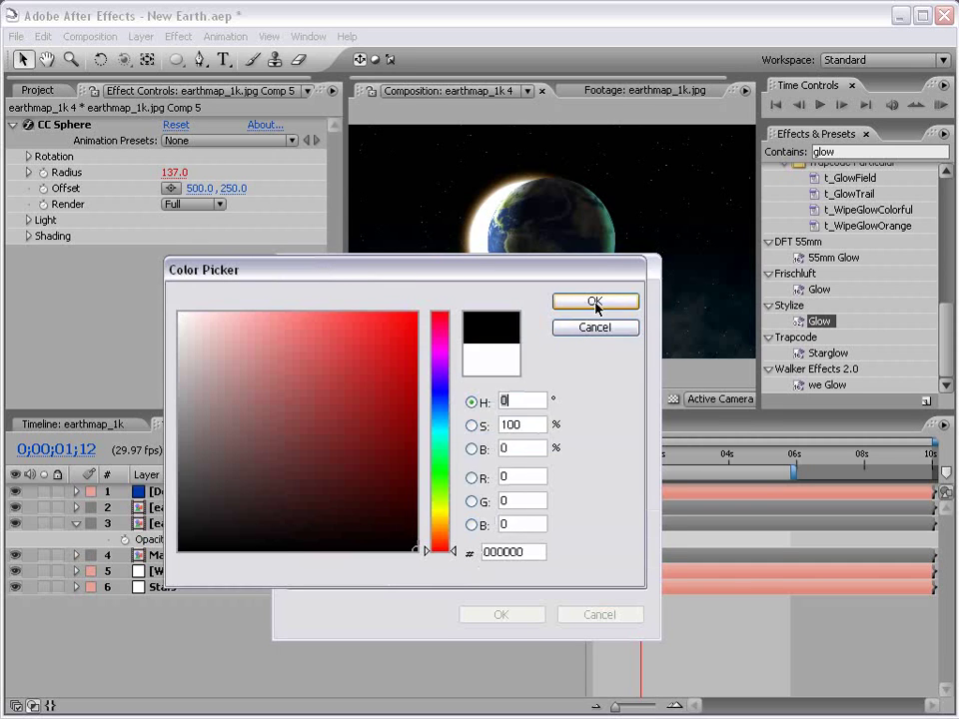
left_click(563, 302)
left_click(501, 615)
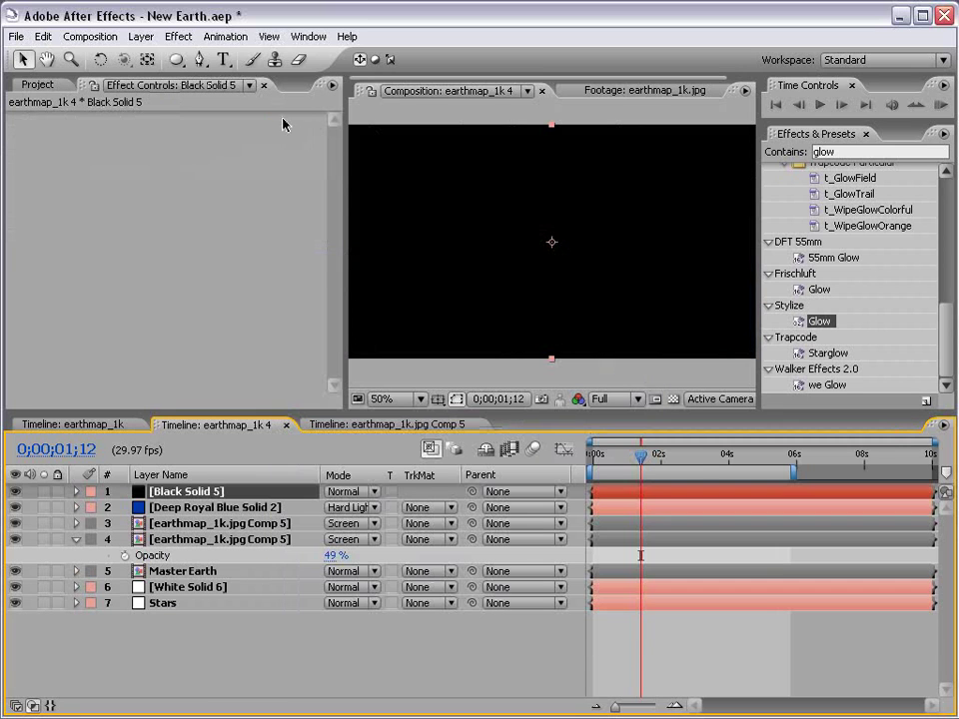
Apply the Lens Flare effect to Black Solid 5 with the 105mm Prime lens type.
left_click(817, 152)
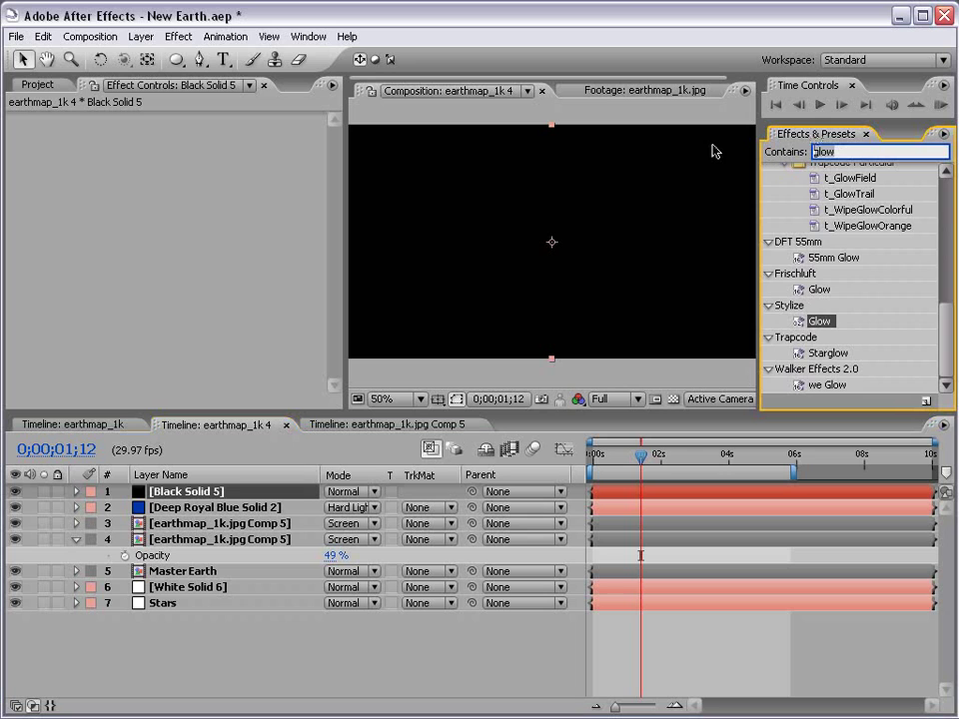
type("lens")
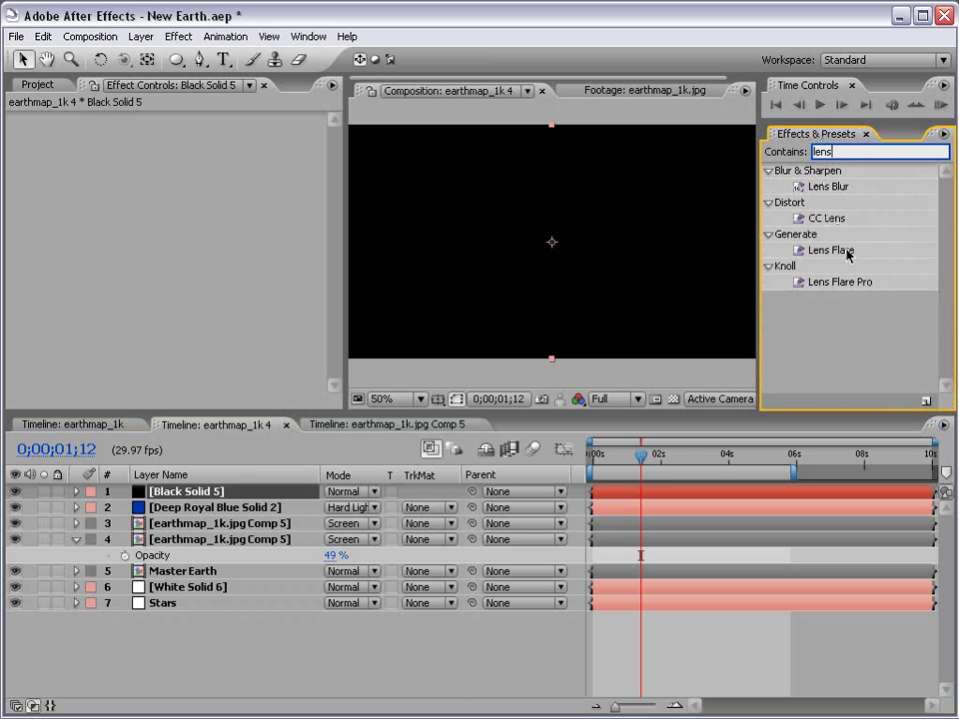
left_click_drag(839, 251, 557, 243)
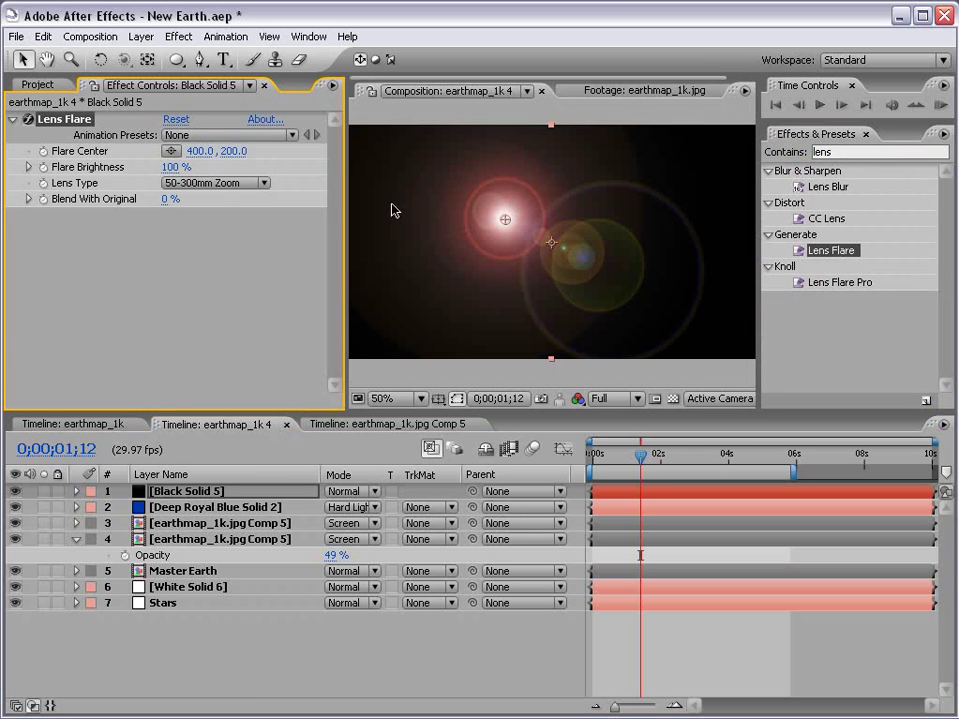
left_click(215, 183)
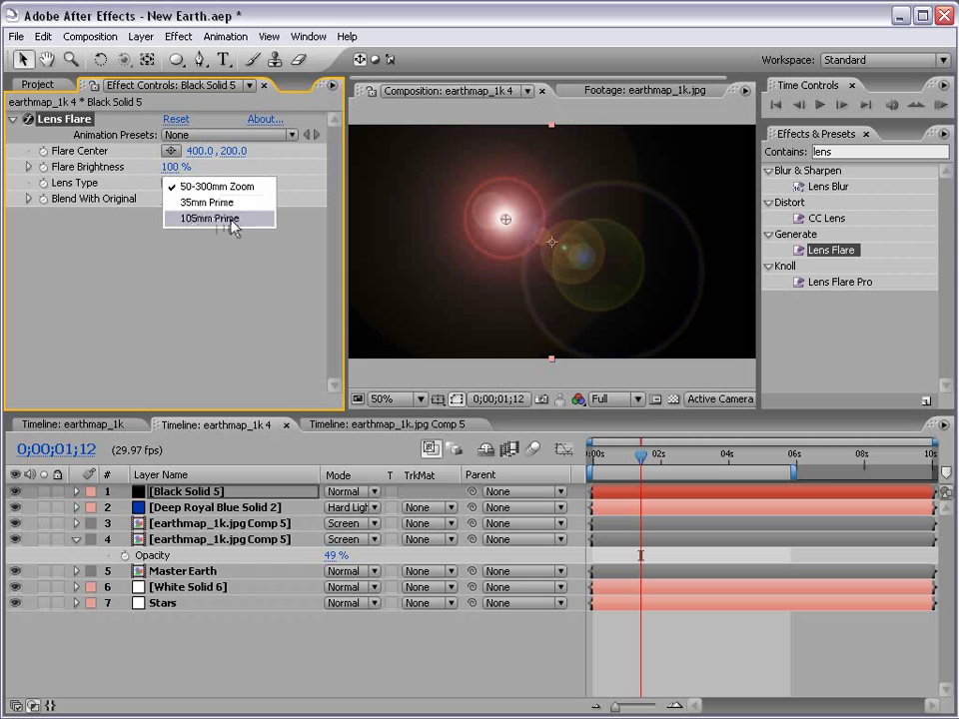
left_click(231, 220)
Add a Curves effect to Black Solid 5 and raise the midtones of the Red channel.
left_click(180, 36)
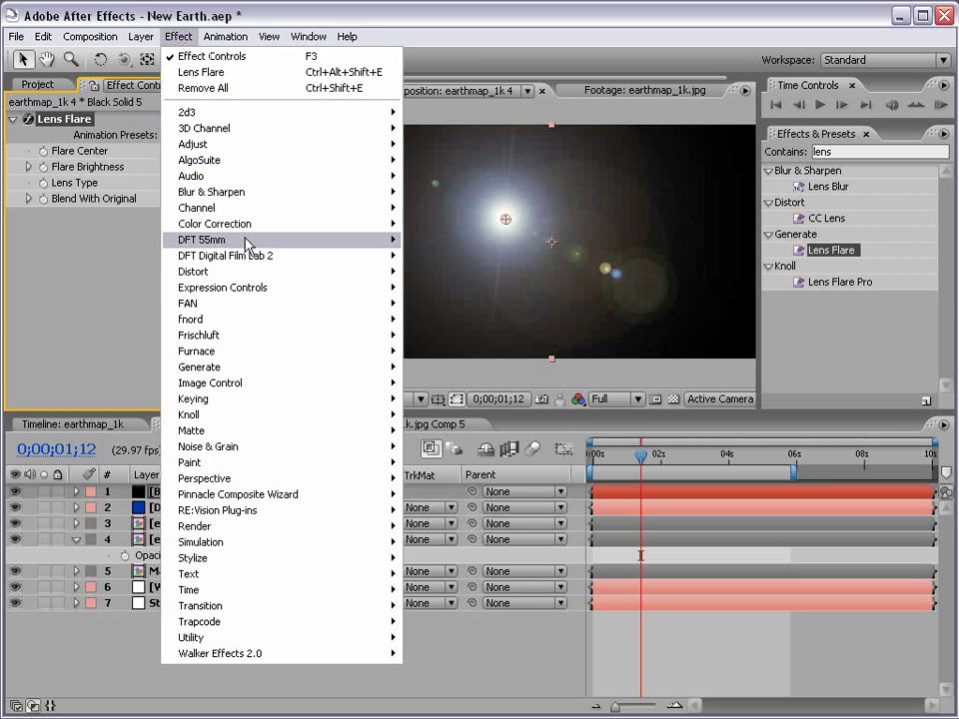
mouse_move(389, 224)
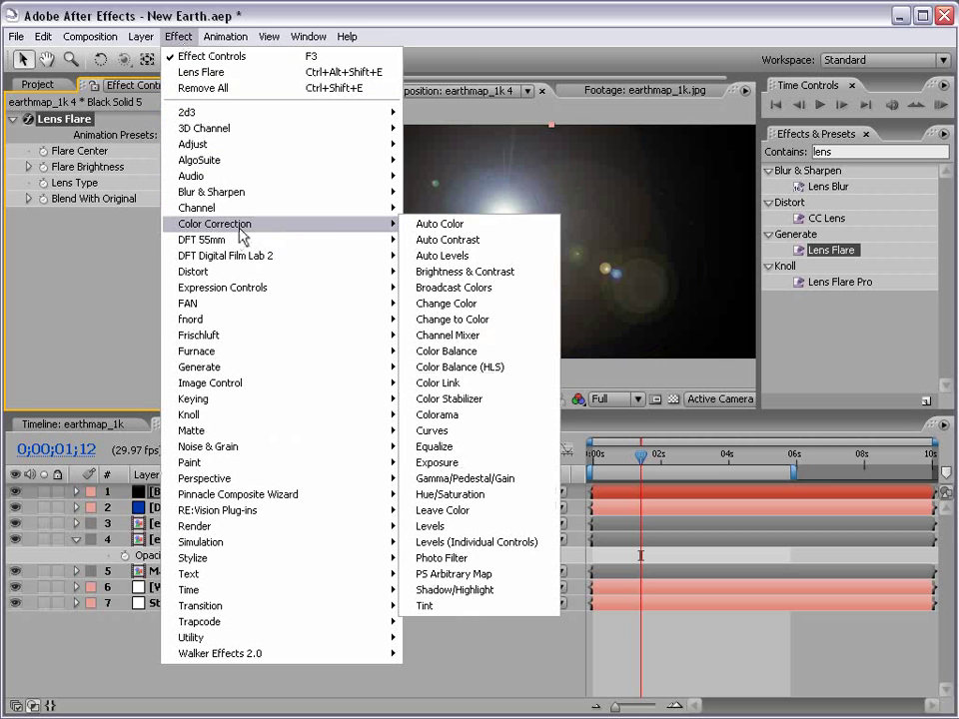
left_click(437, 431)
left_click(190, 201)
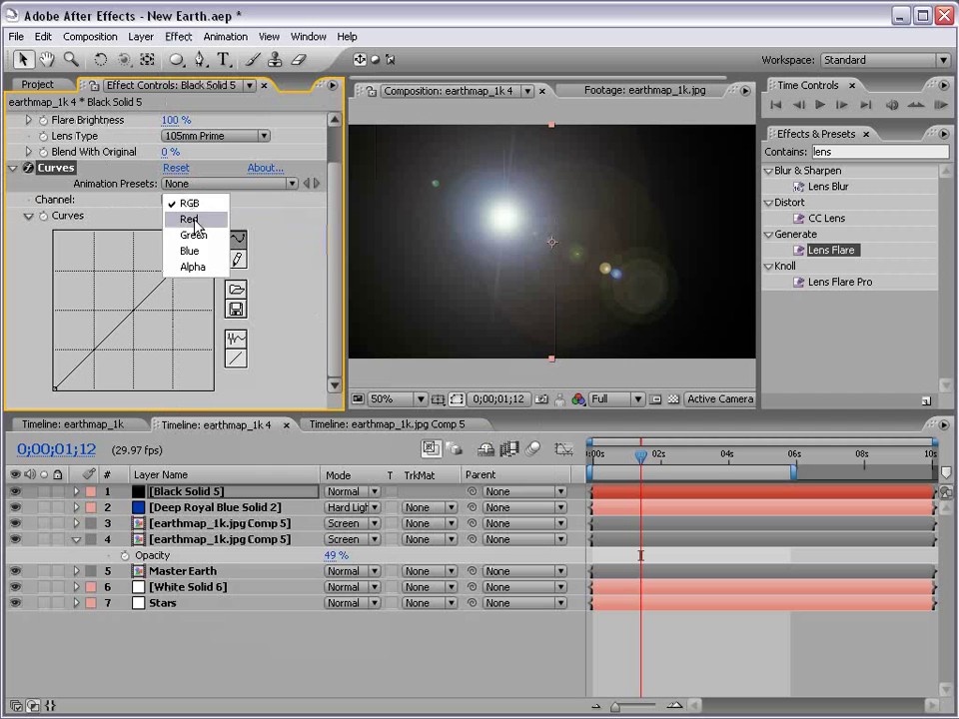
left_click(190, 219)
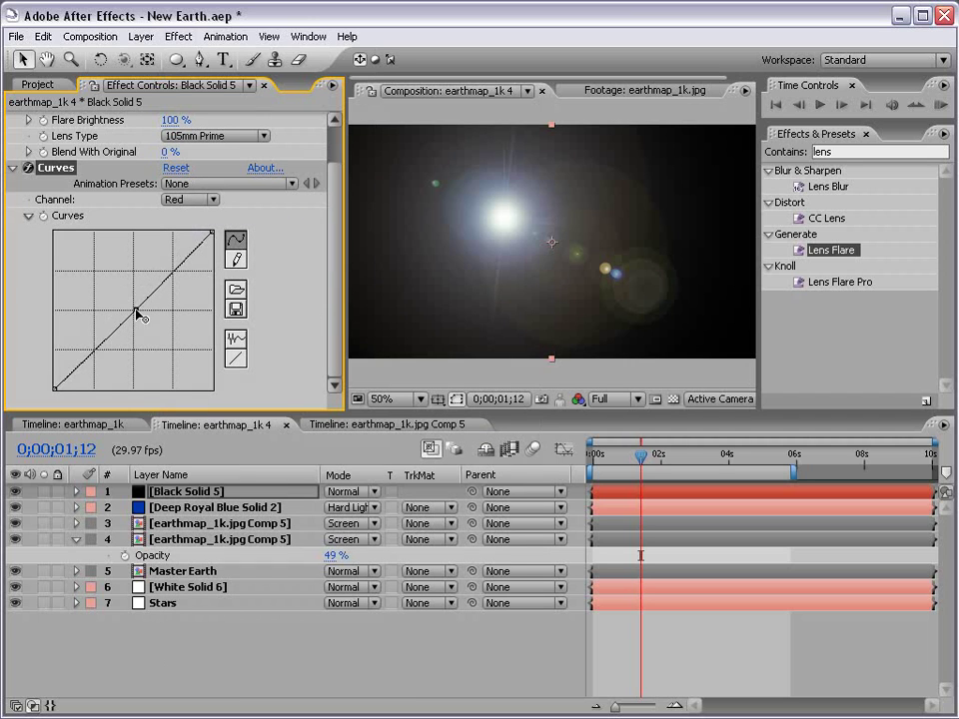
left_click_drag(134, 311, 108, 289)
Pull down the Blue channel's midtones and slightly raise the Green channel's in the flare's Curves effect.
left_click(190, 199)
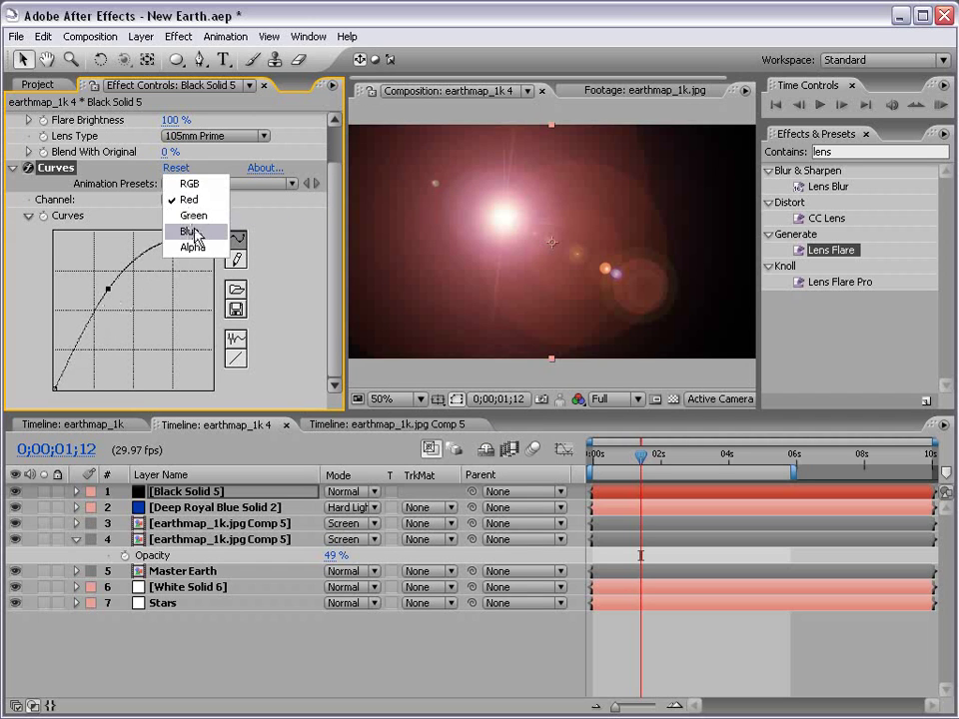
left_click(188, 230)
left_click_drag(140, 305, 162, 328)
left_click(173, 200)
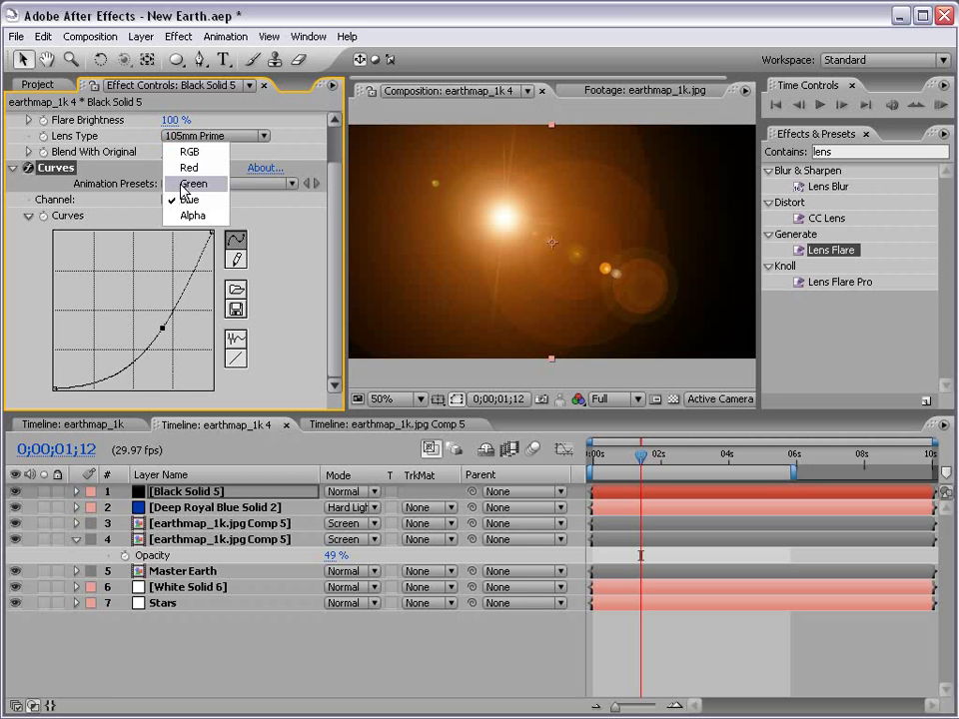
left_click(180, 184)
left_click_drag(130, 308, 127, 303)
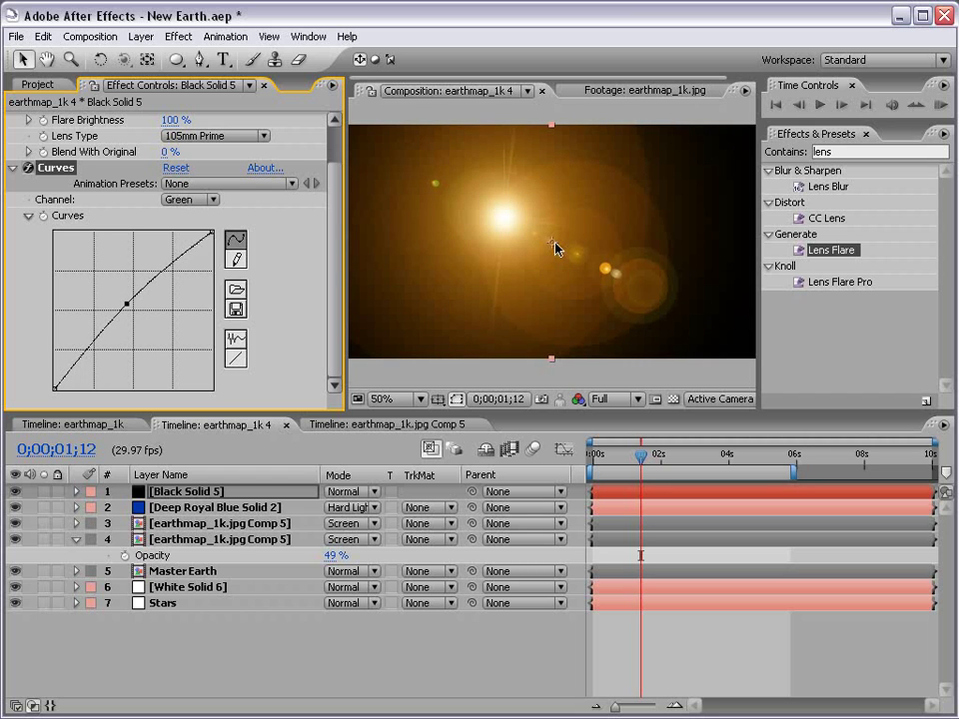
Pull down the shadows of the RGB channel in the flare's Curves effect to darken the outer glow.
left_click(191, 200)
left_click(190, 171)
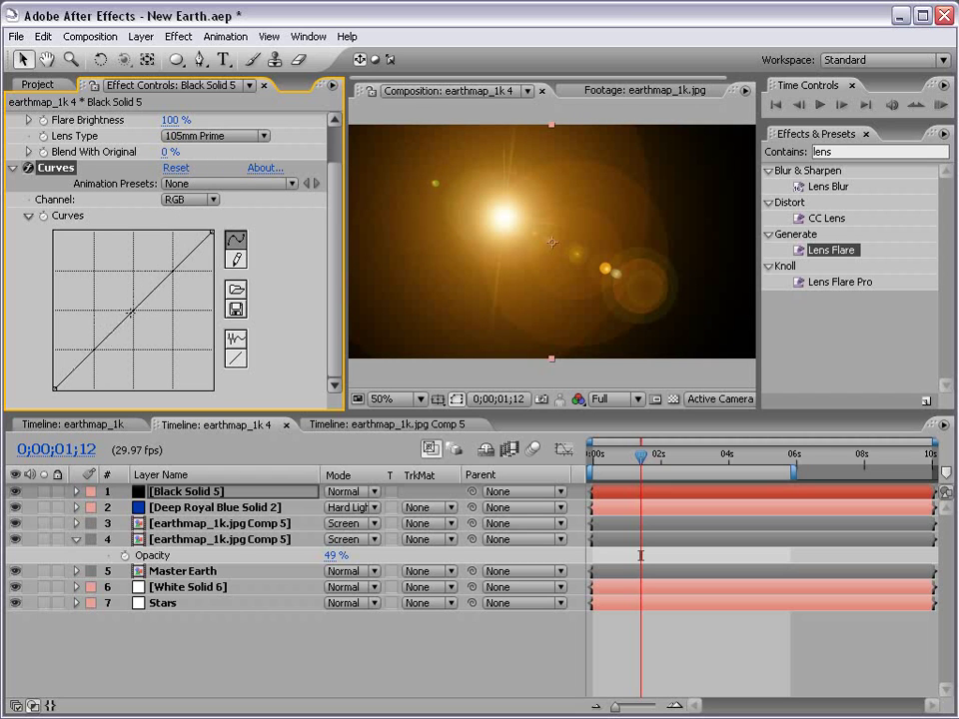
left_click_drag(90, 353, 104, 380)
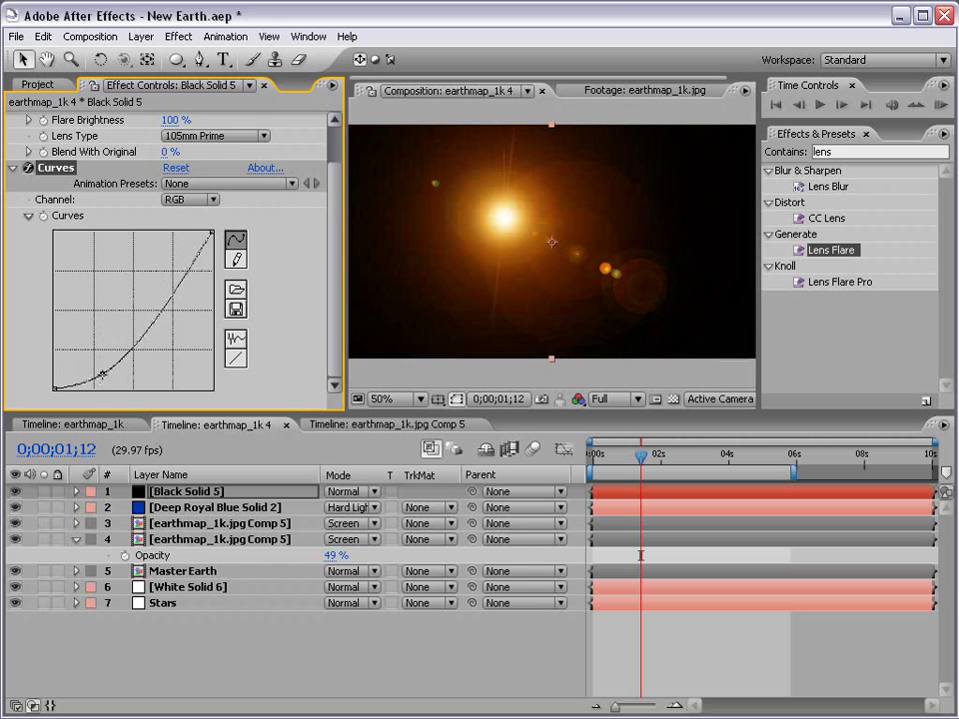
key("comma")
key("period")
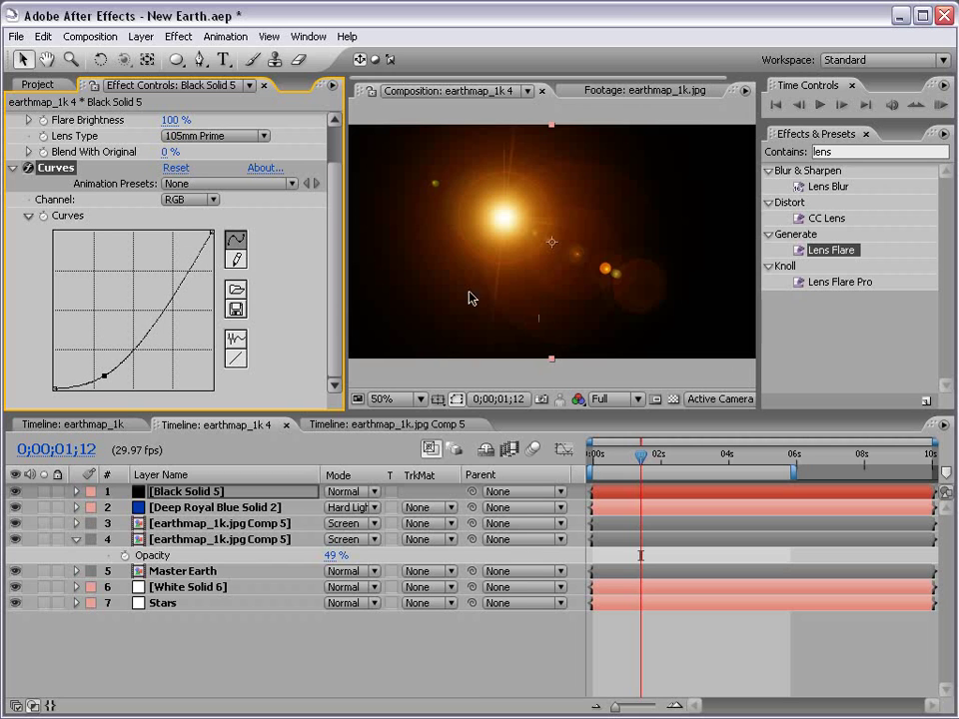
Set Black Solid 5's blending mode to Screen and move the flare center onto the Earth's bright left rim at about 354, 248.
left_click(350, 491)
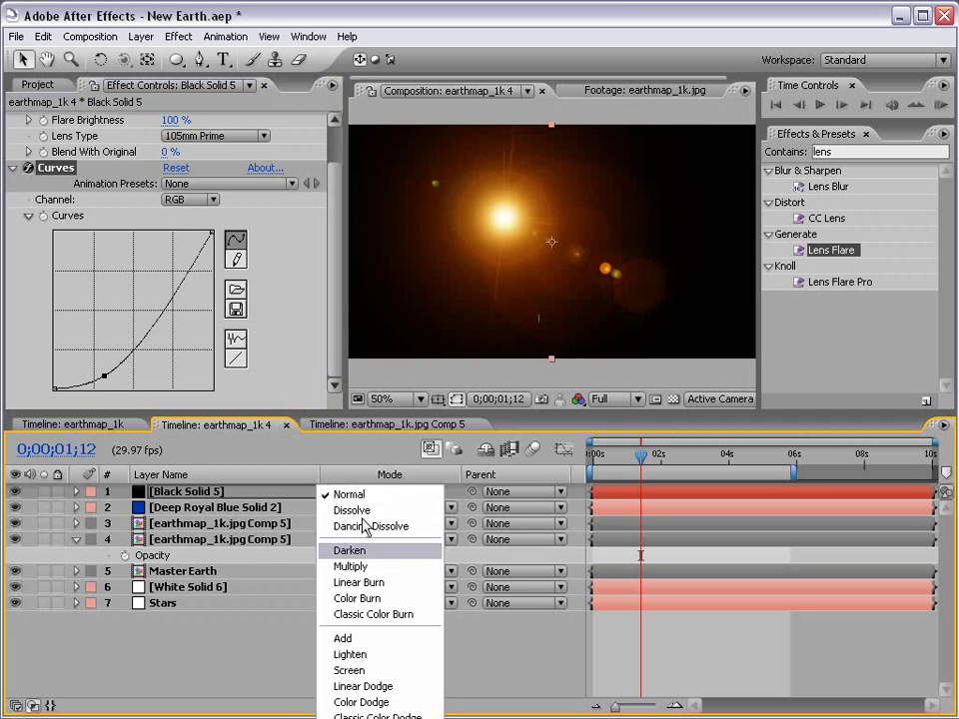
left_click(350, 671)
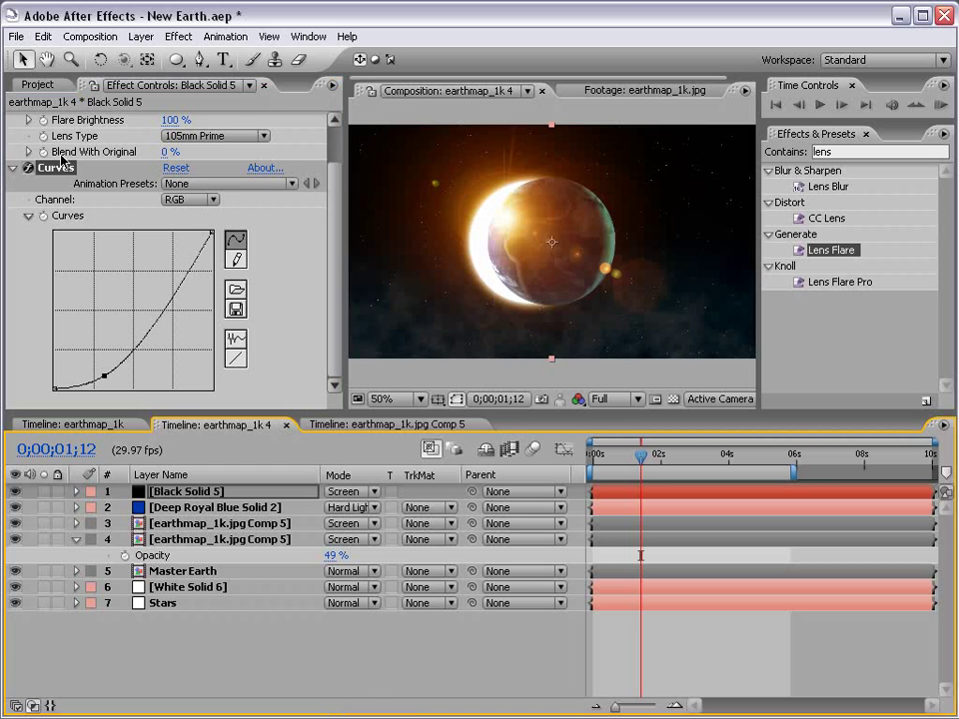
scroll(328, 210, "up", 2)
left_click(62, 119)
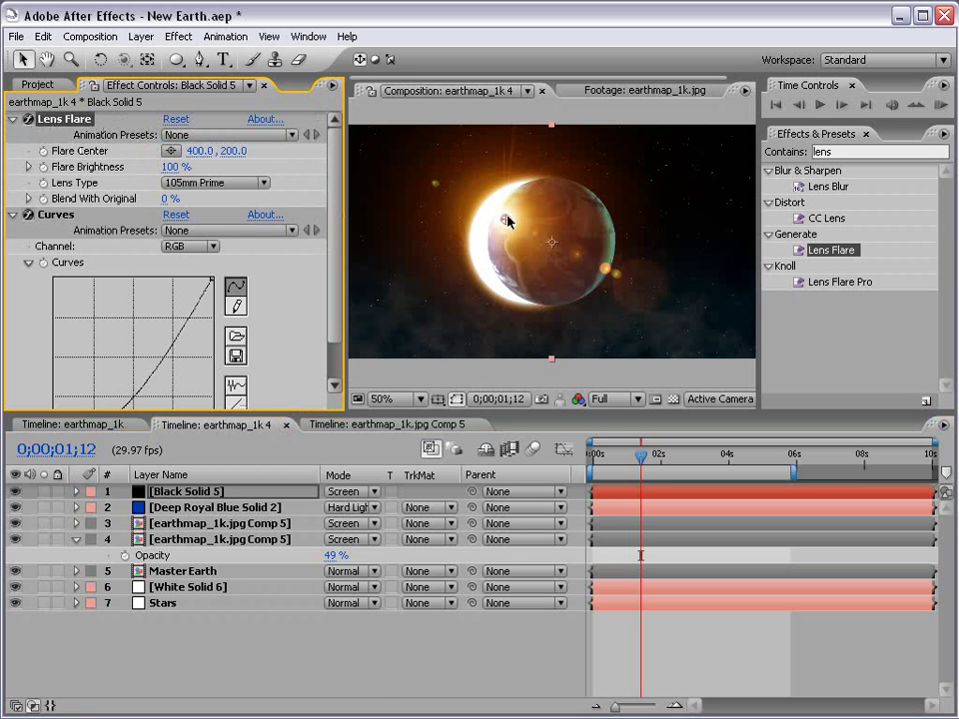
left_click_drag(507, 220, 486, 244)
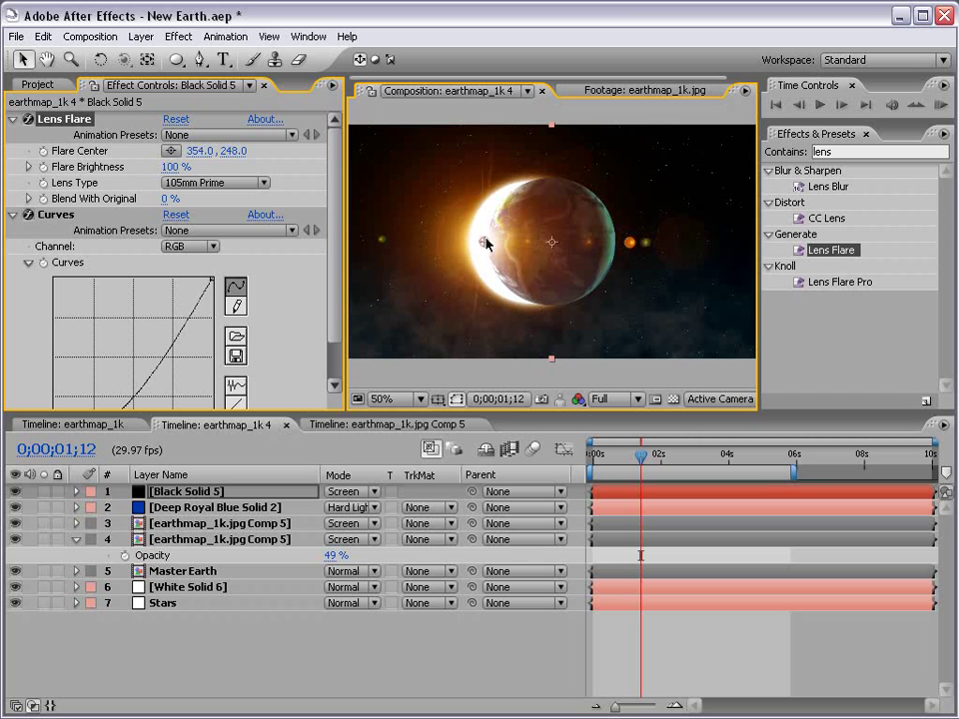
Raise the Green channel's midtones a little more in the flare's Curves effect and view the composition maximized.
scroll(334, 330, "down", 3)
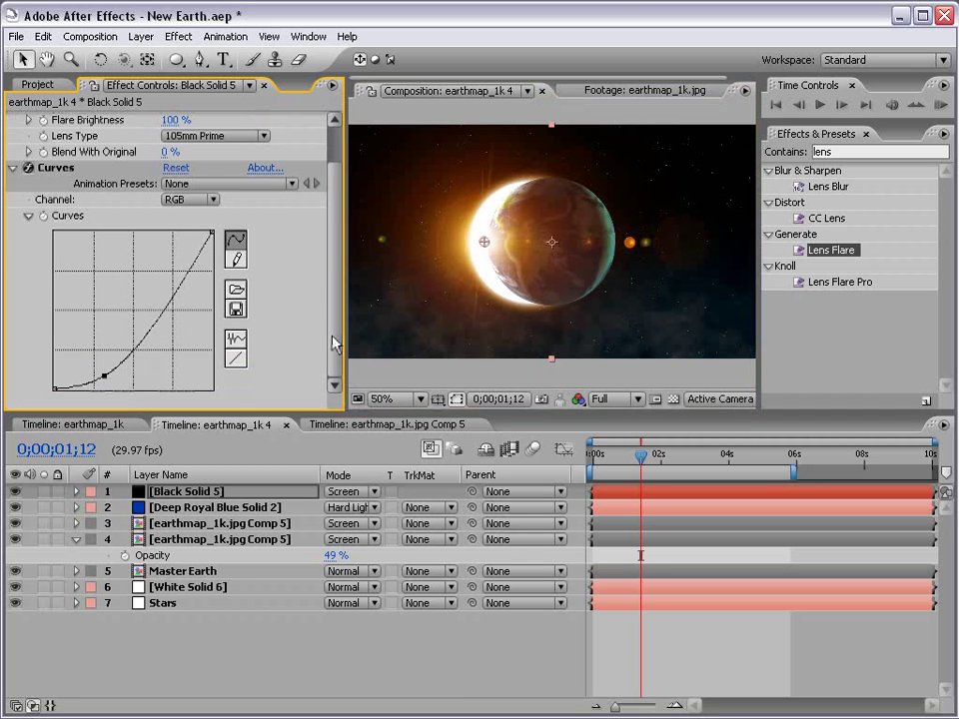
left_click(190, 198)
left_click(192, 235)
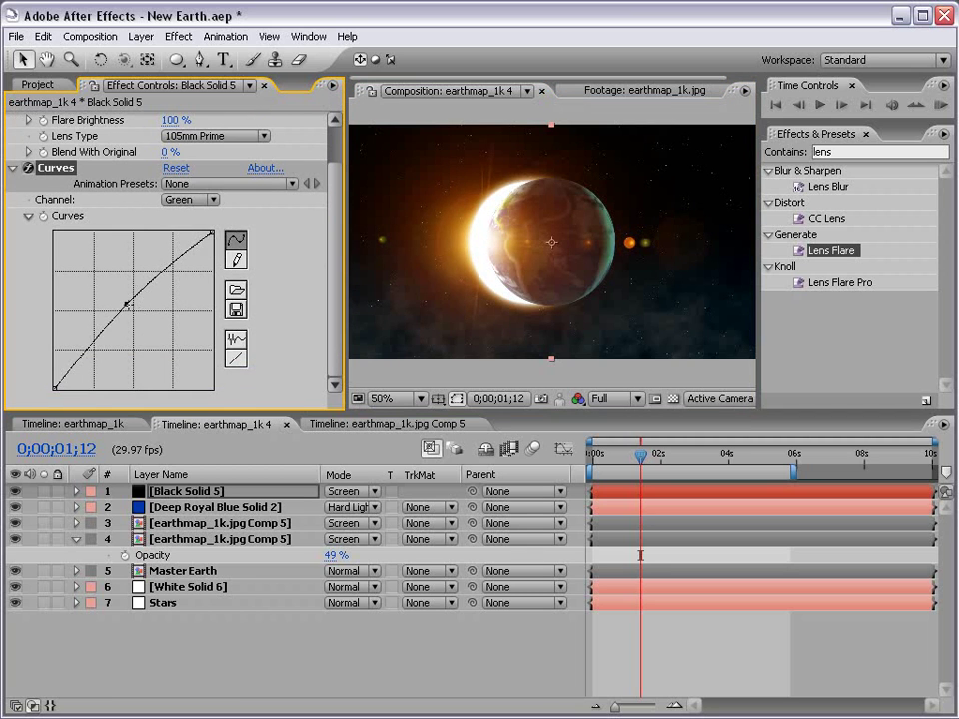
mouse_move(126, 303)
left_mouse_down()
mouse_move(111, 291)
mouse_move(124, 296)
left_mouse_up()
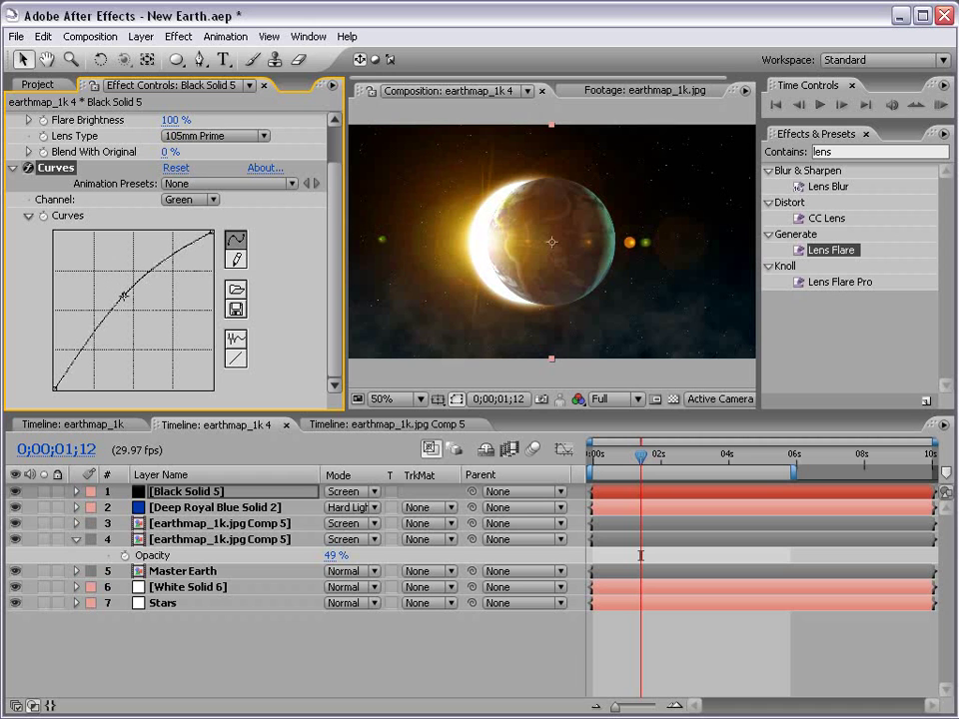
key("grave")
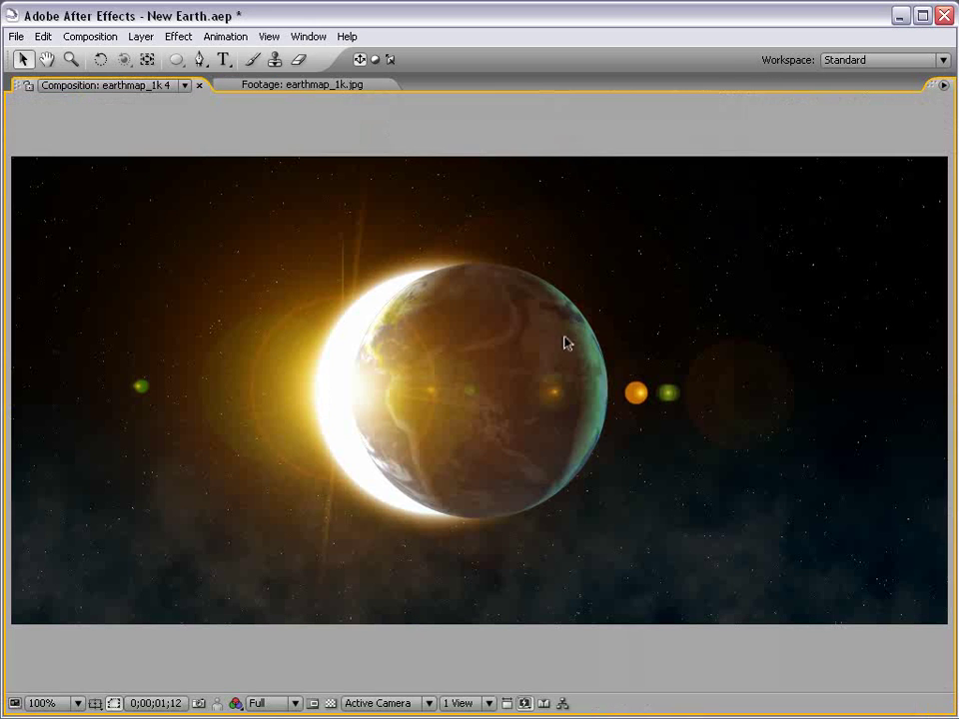